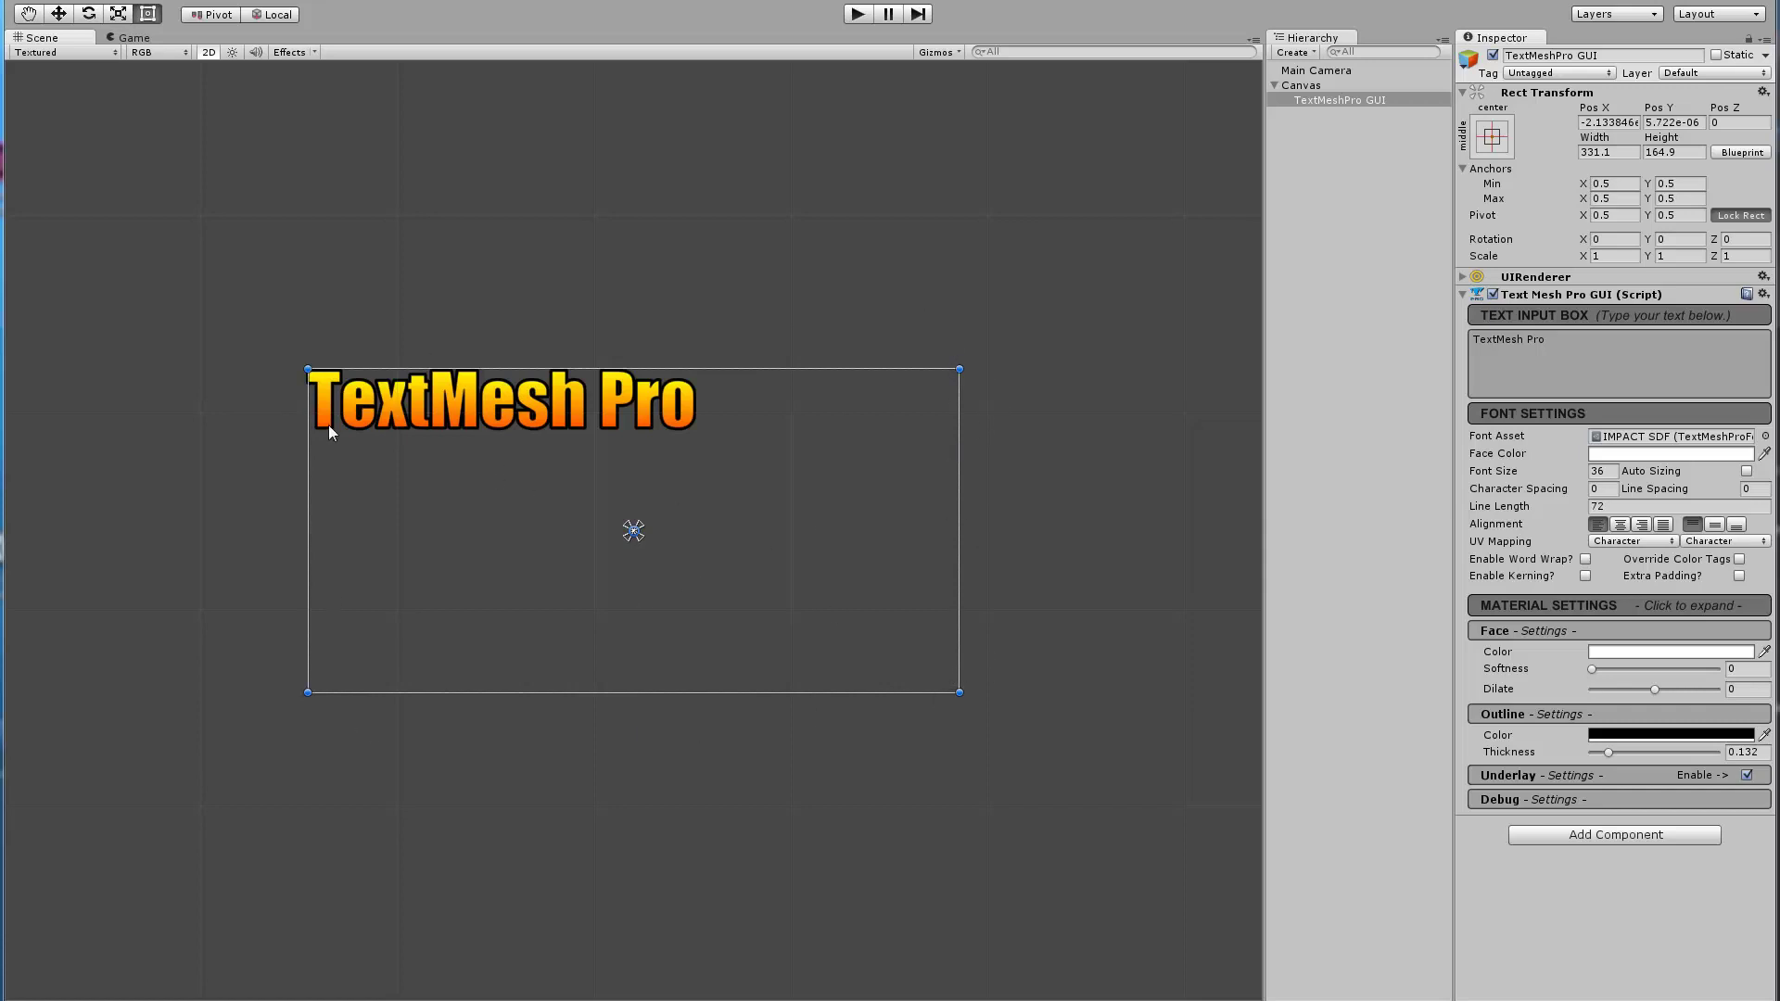
Move and resize the text rectangle, ending at 333.5 × 169.1 centred near the origin
drag(637, 617, 639, 579)
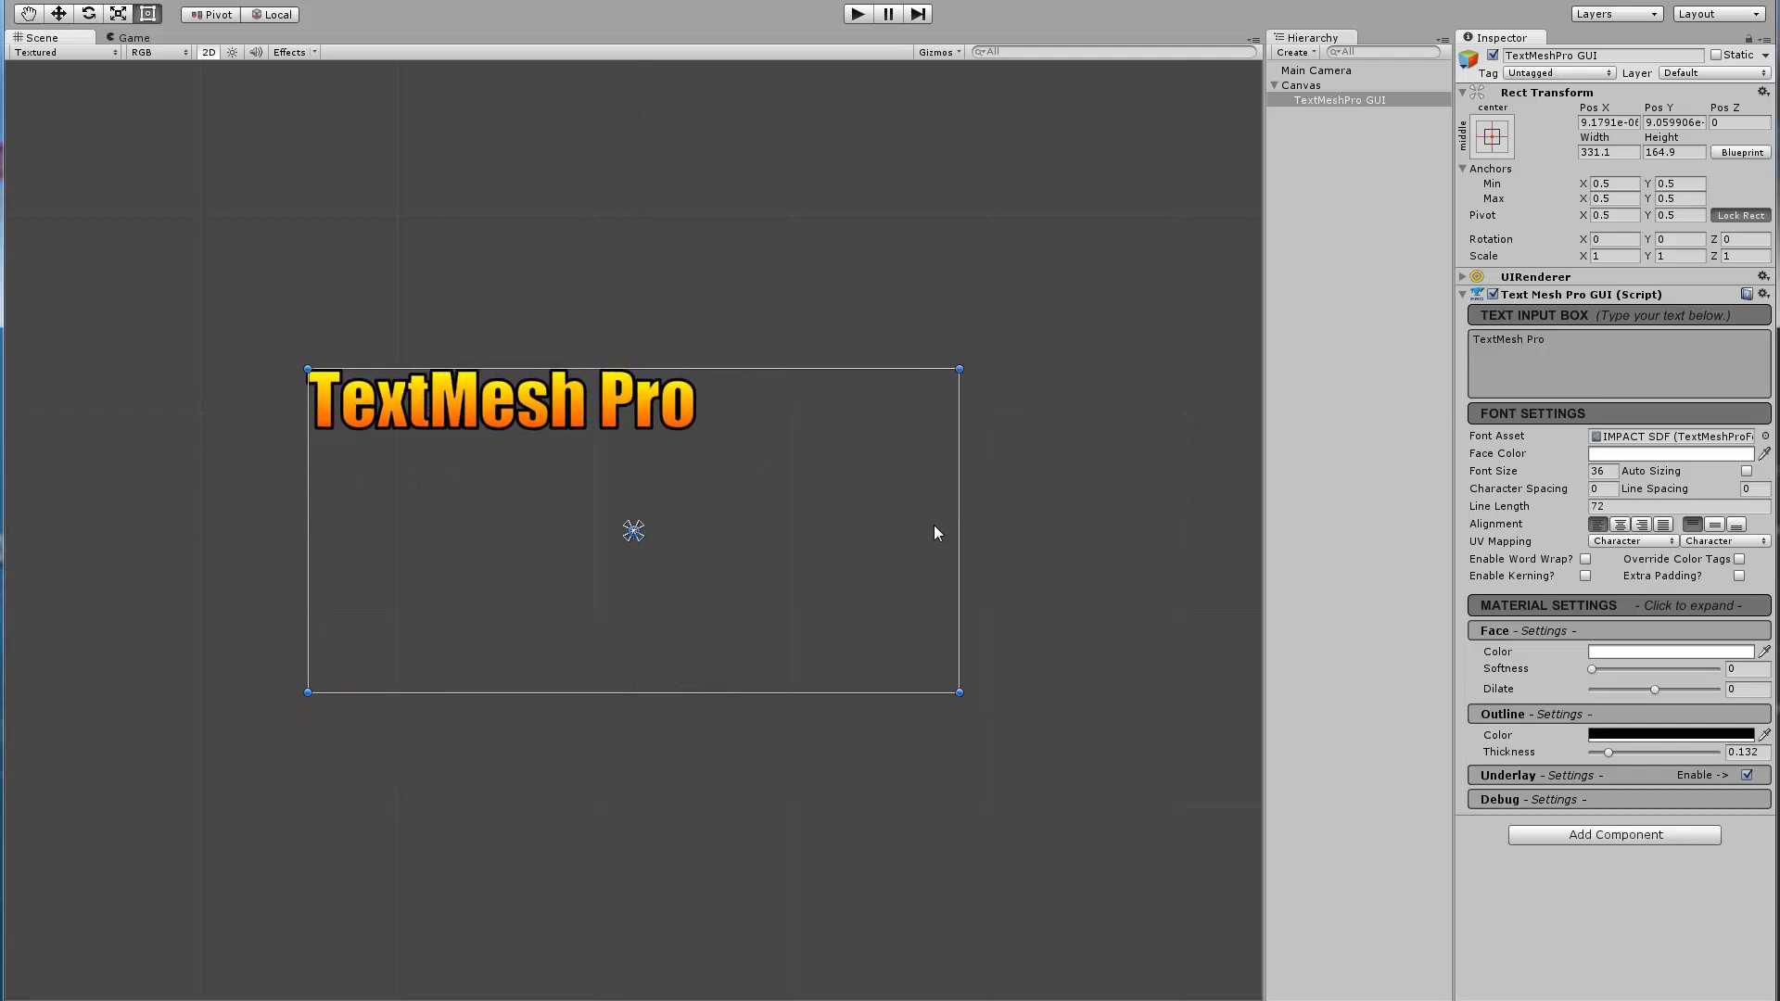
mouse_move(957, 517)
mouse_down()
mouse_move(910, 517)
mouse_move(1020, 512)
mouse_move(965, 524)
mouse_up()
drag(742, 692, 783, 701)
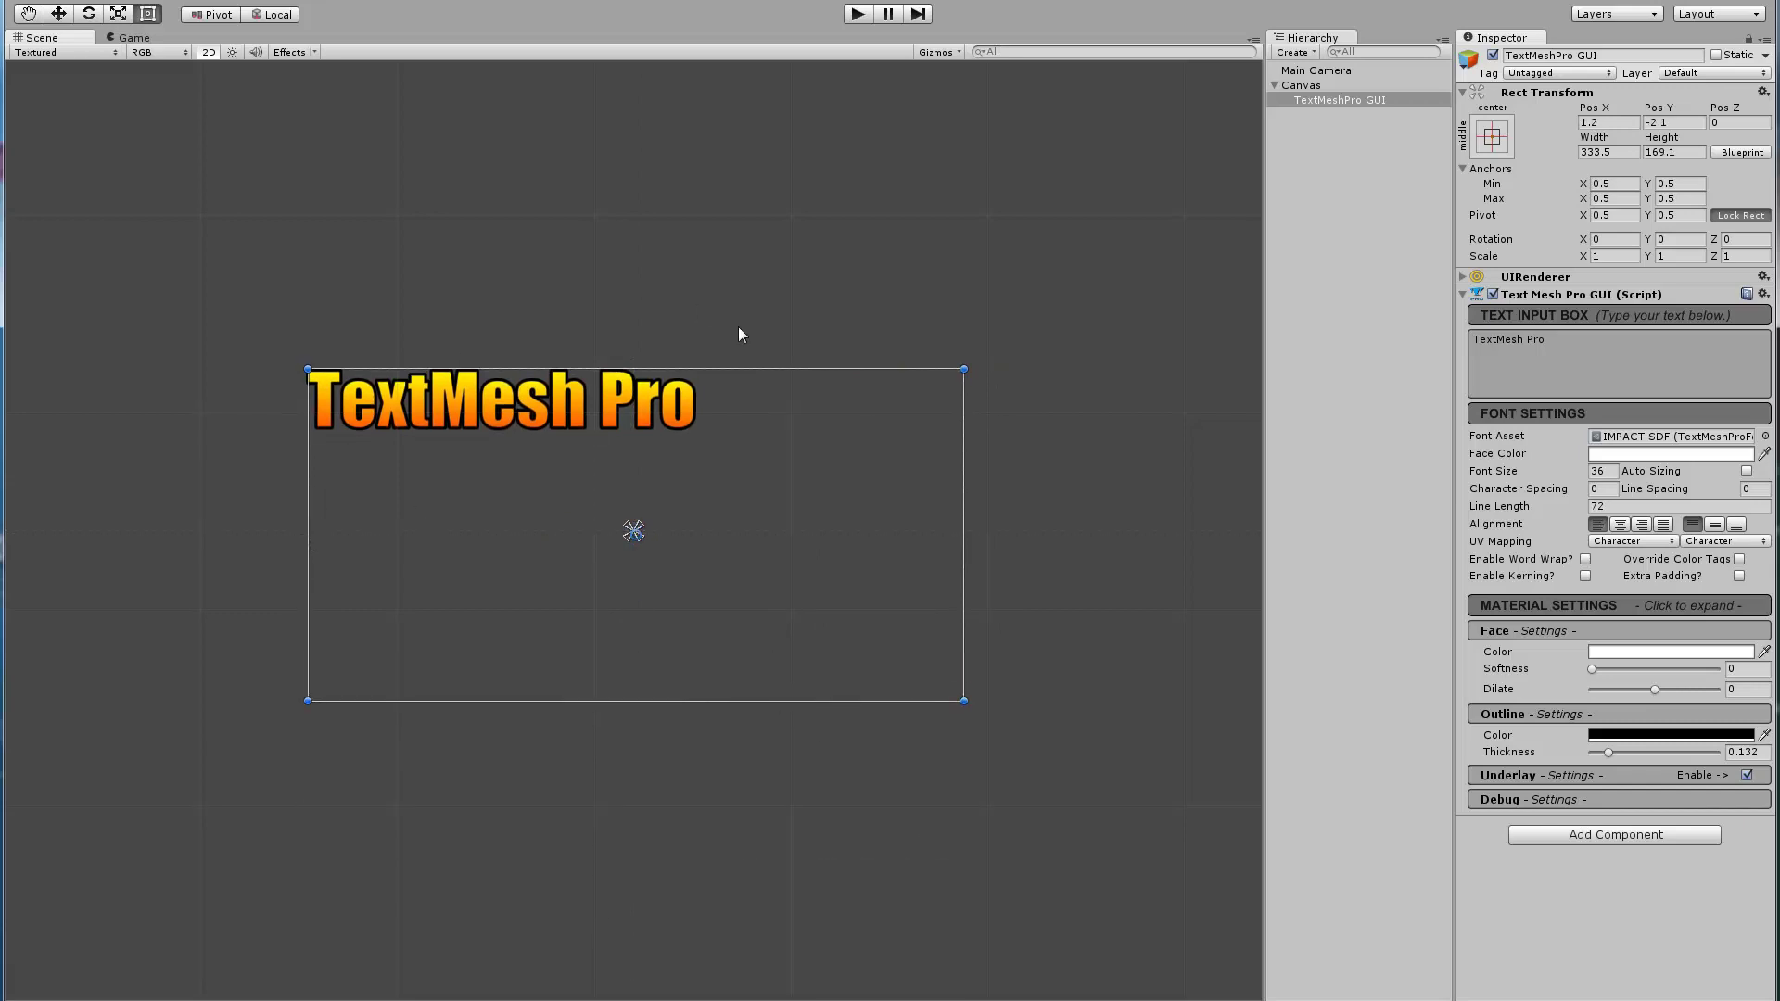
mouse_move(769, 589)
mouse_down()
mouse_move(664, 739)
mouse_move(772, 585)
mouse_up()
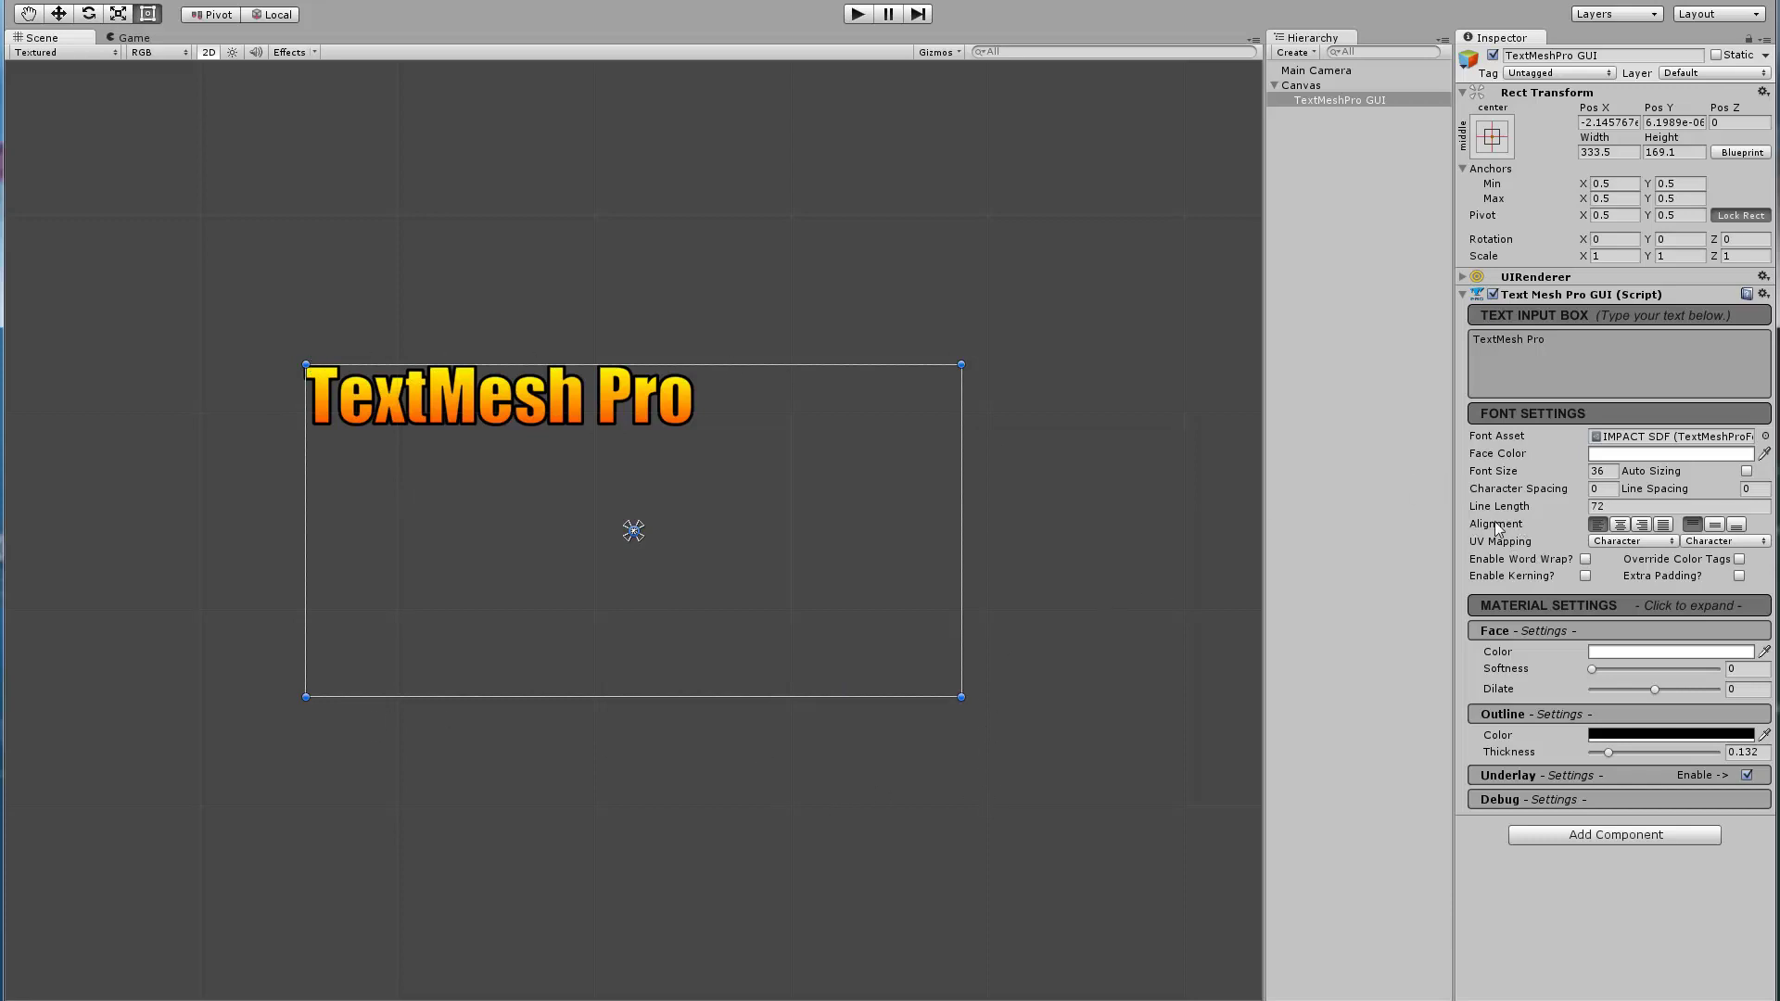
click(1620, 525)
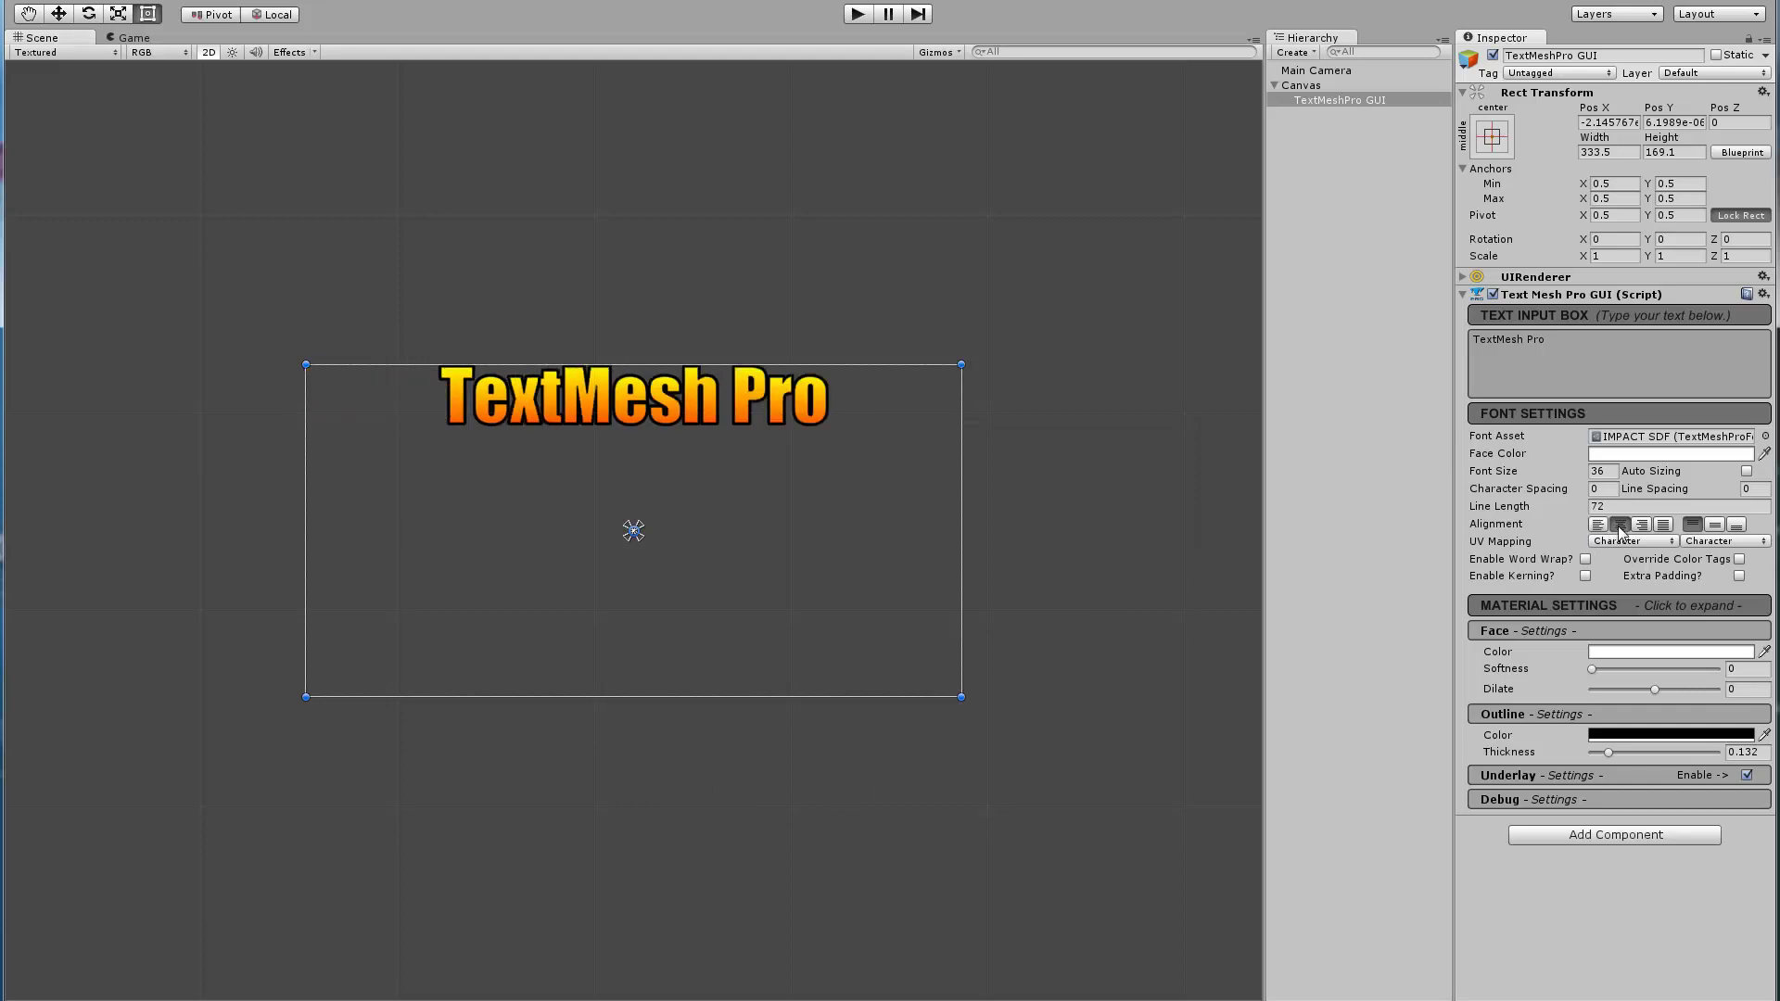
click(1641, 525)
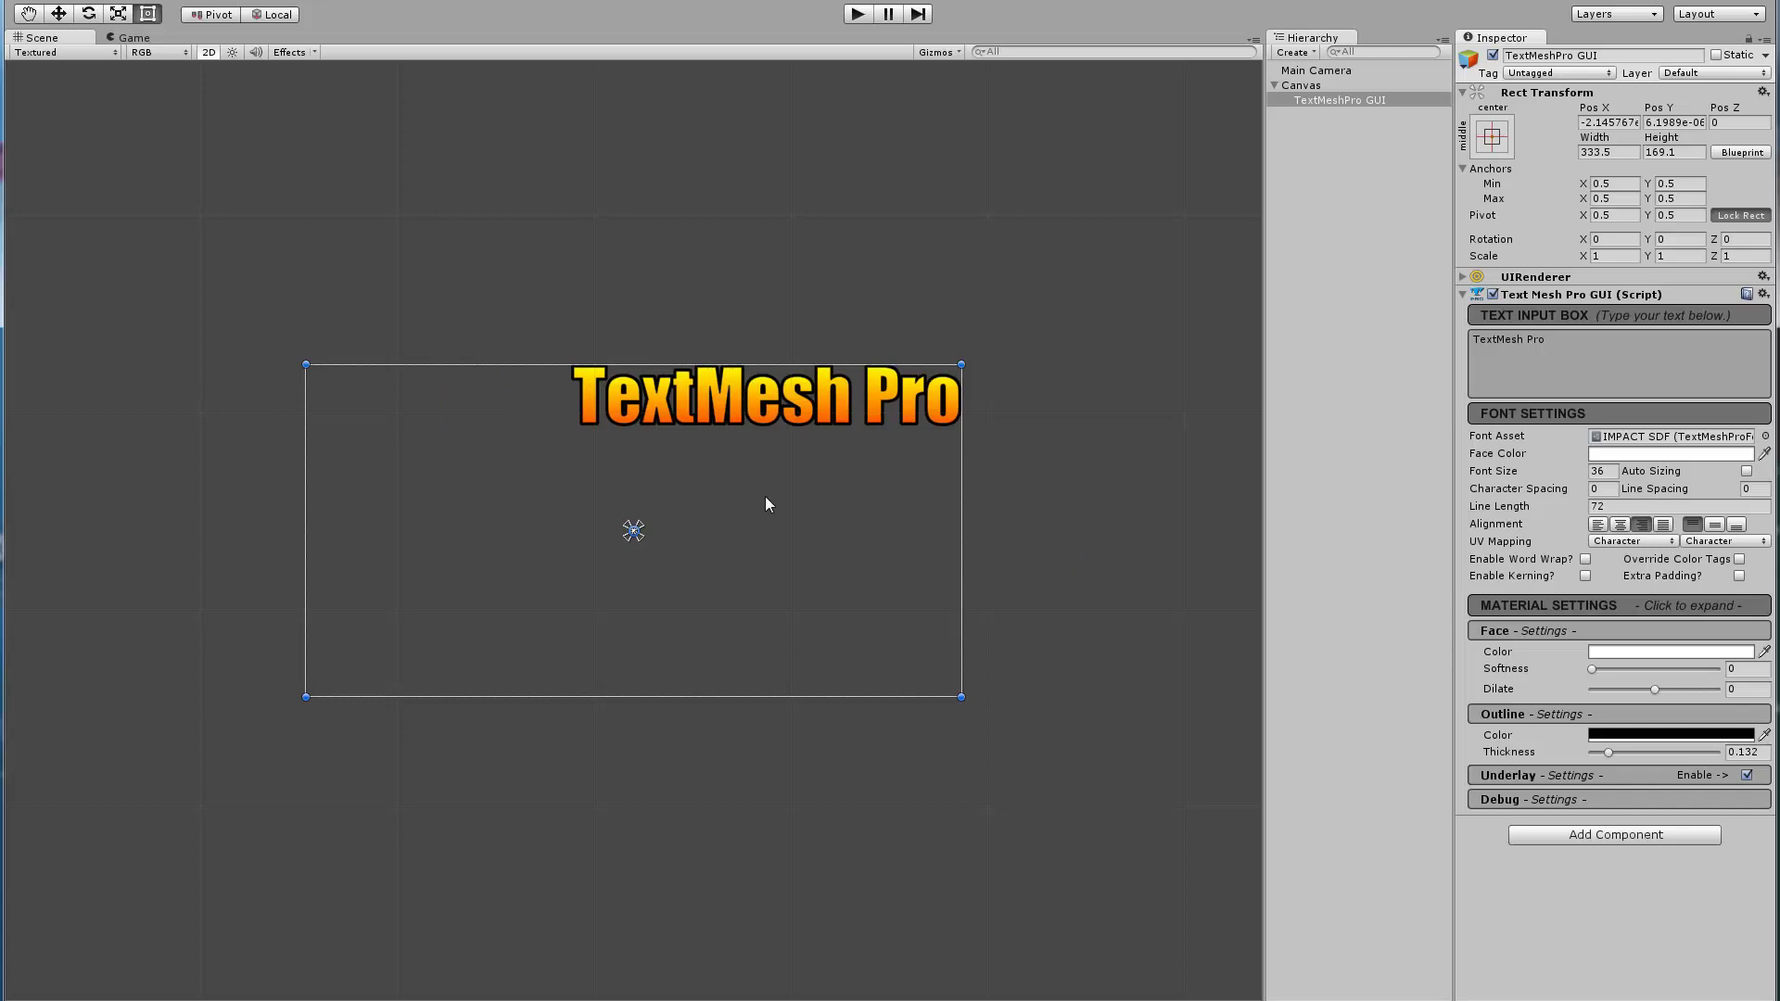
click(1600, 525)
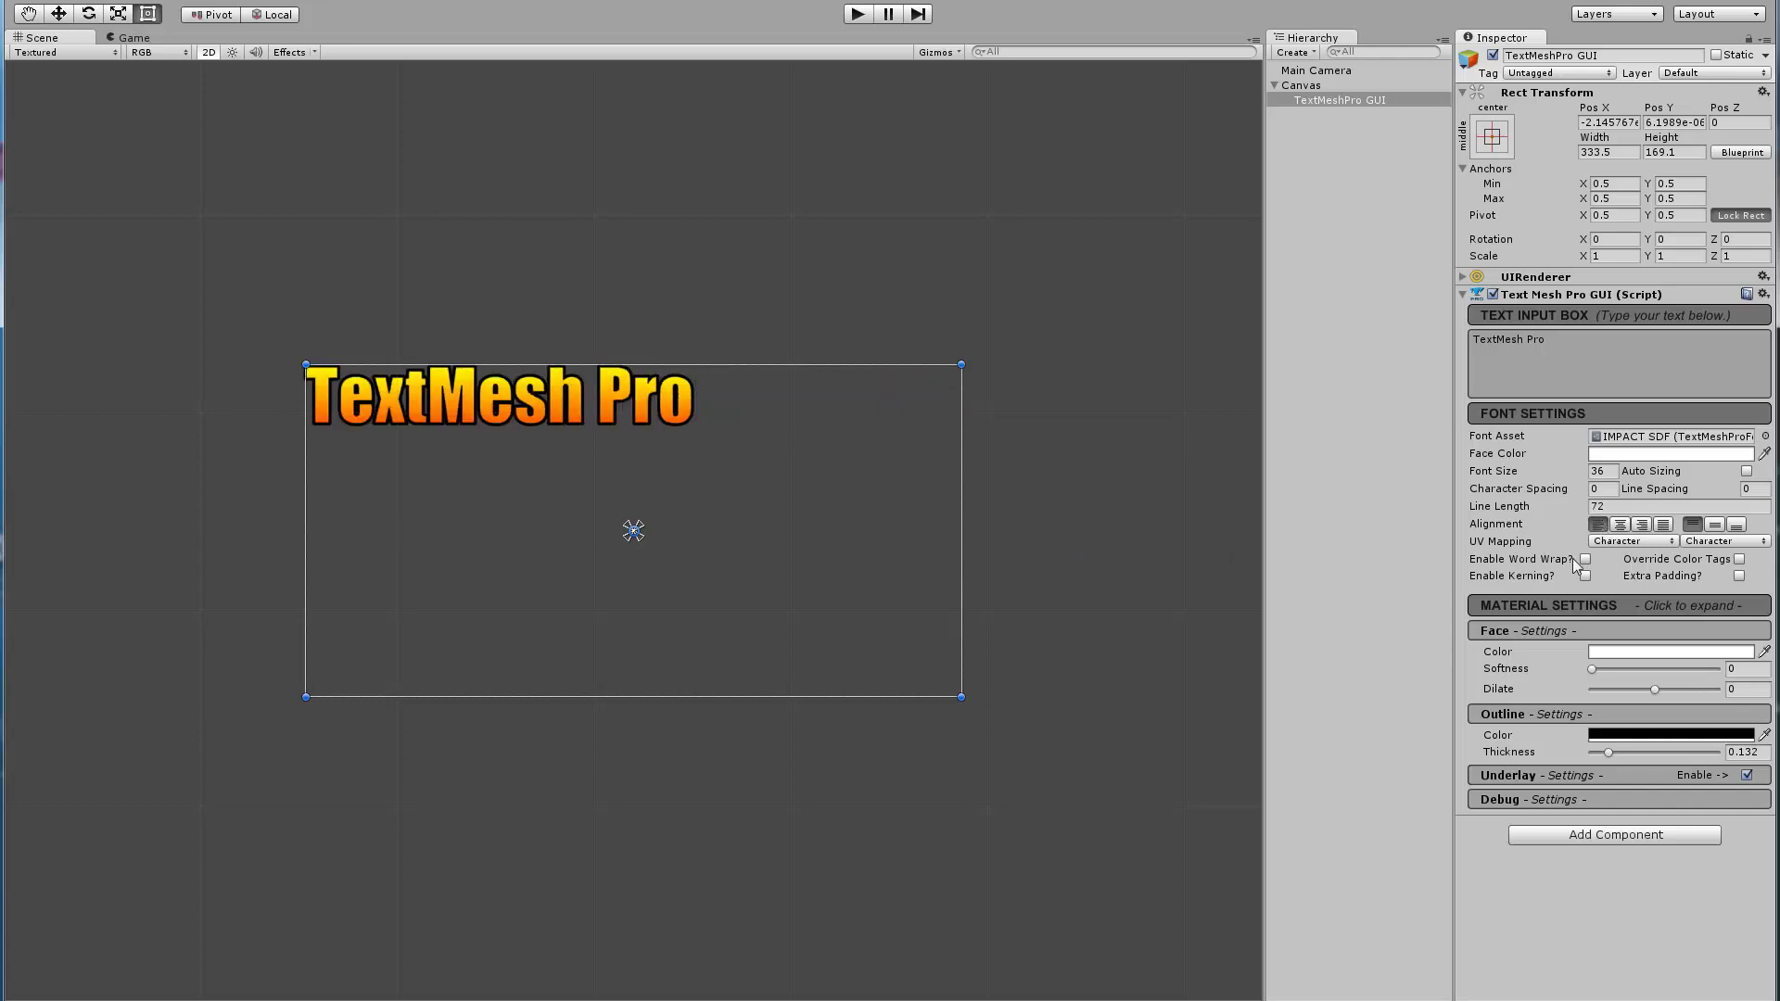
click(1714, 526)
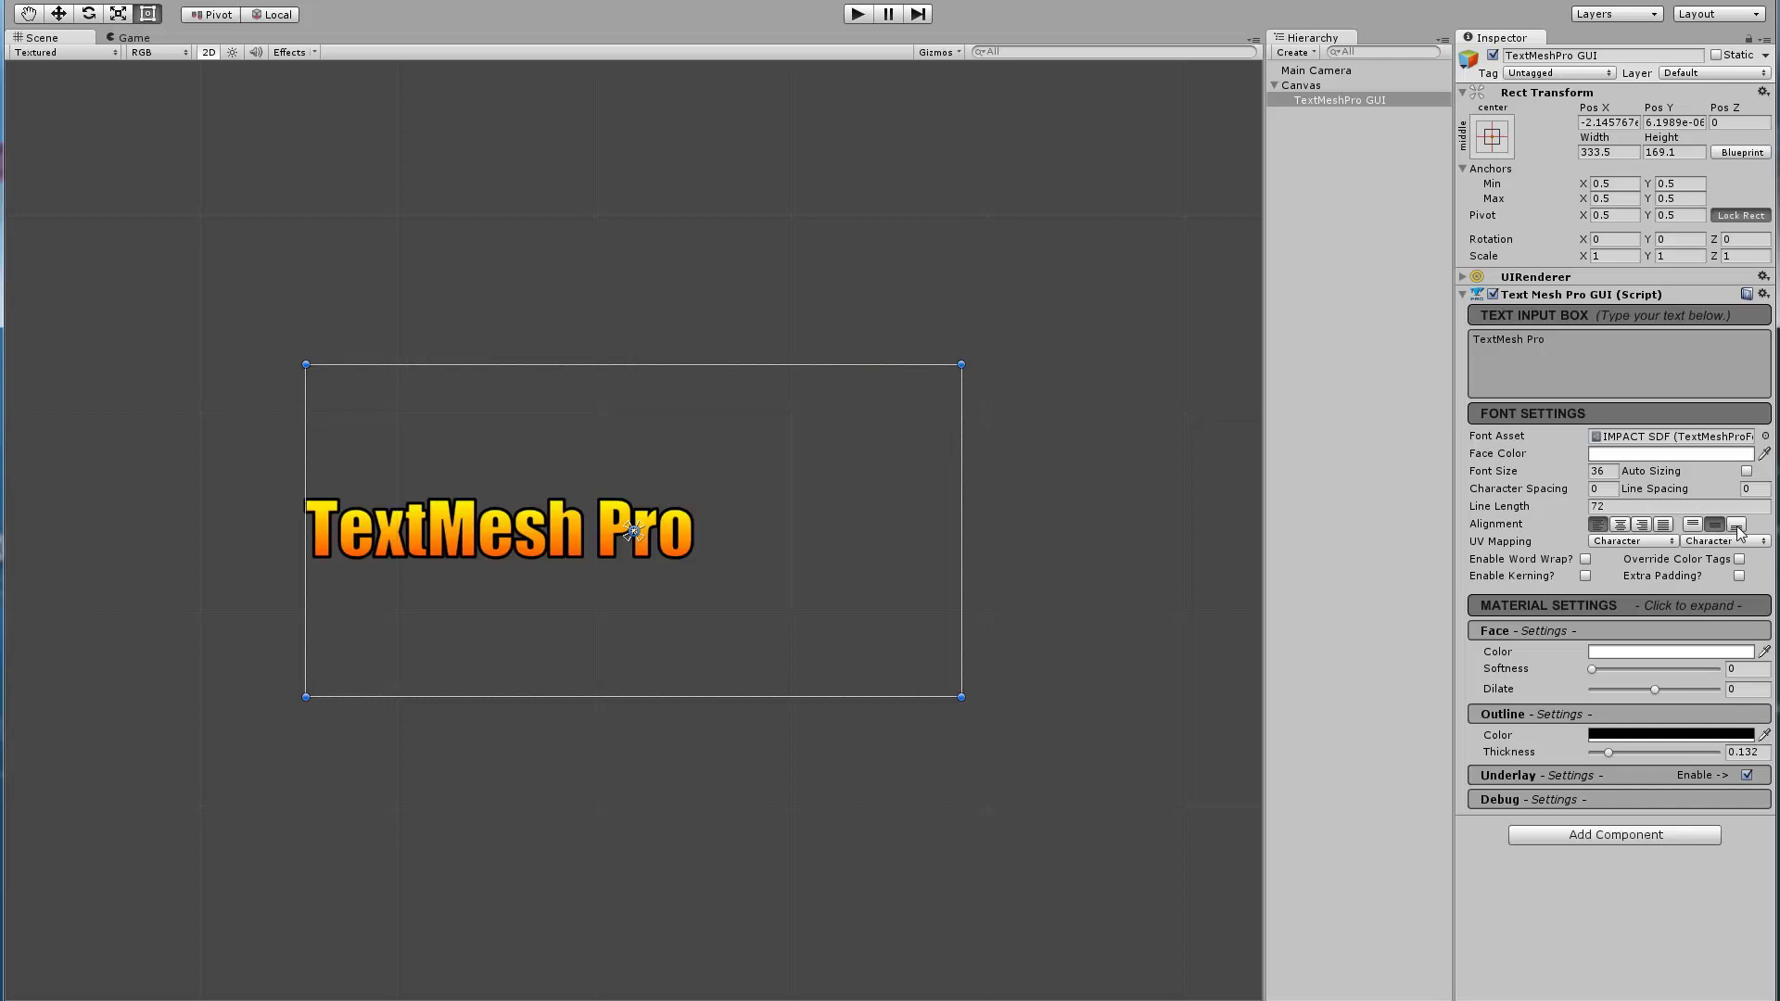
click(1737, 526)
click(1621, 524)
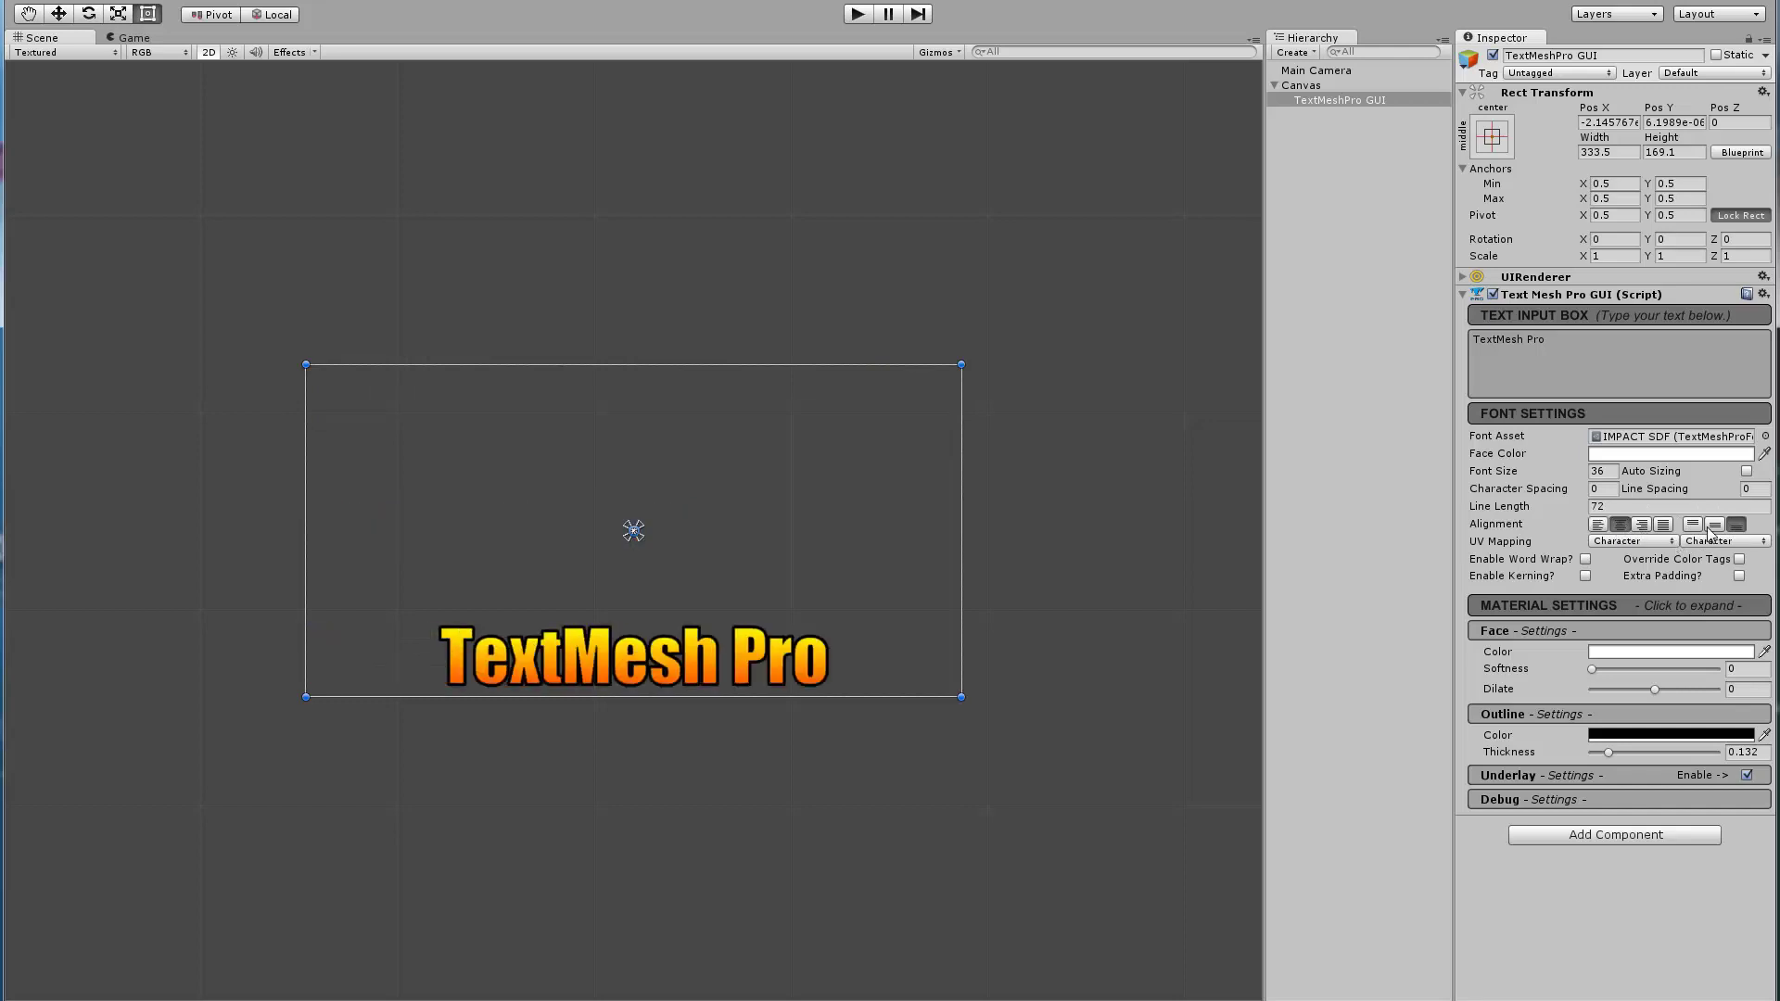
click(1714, 526)
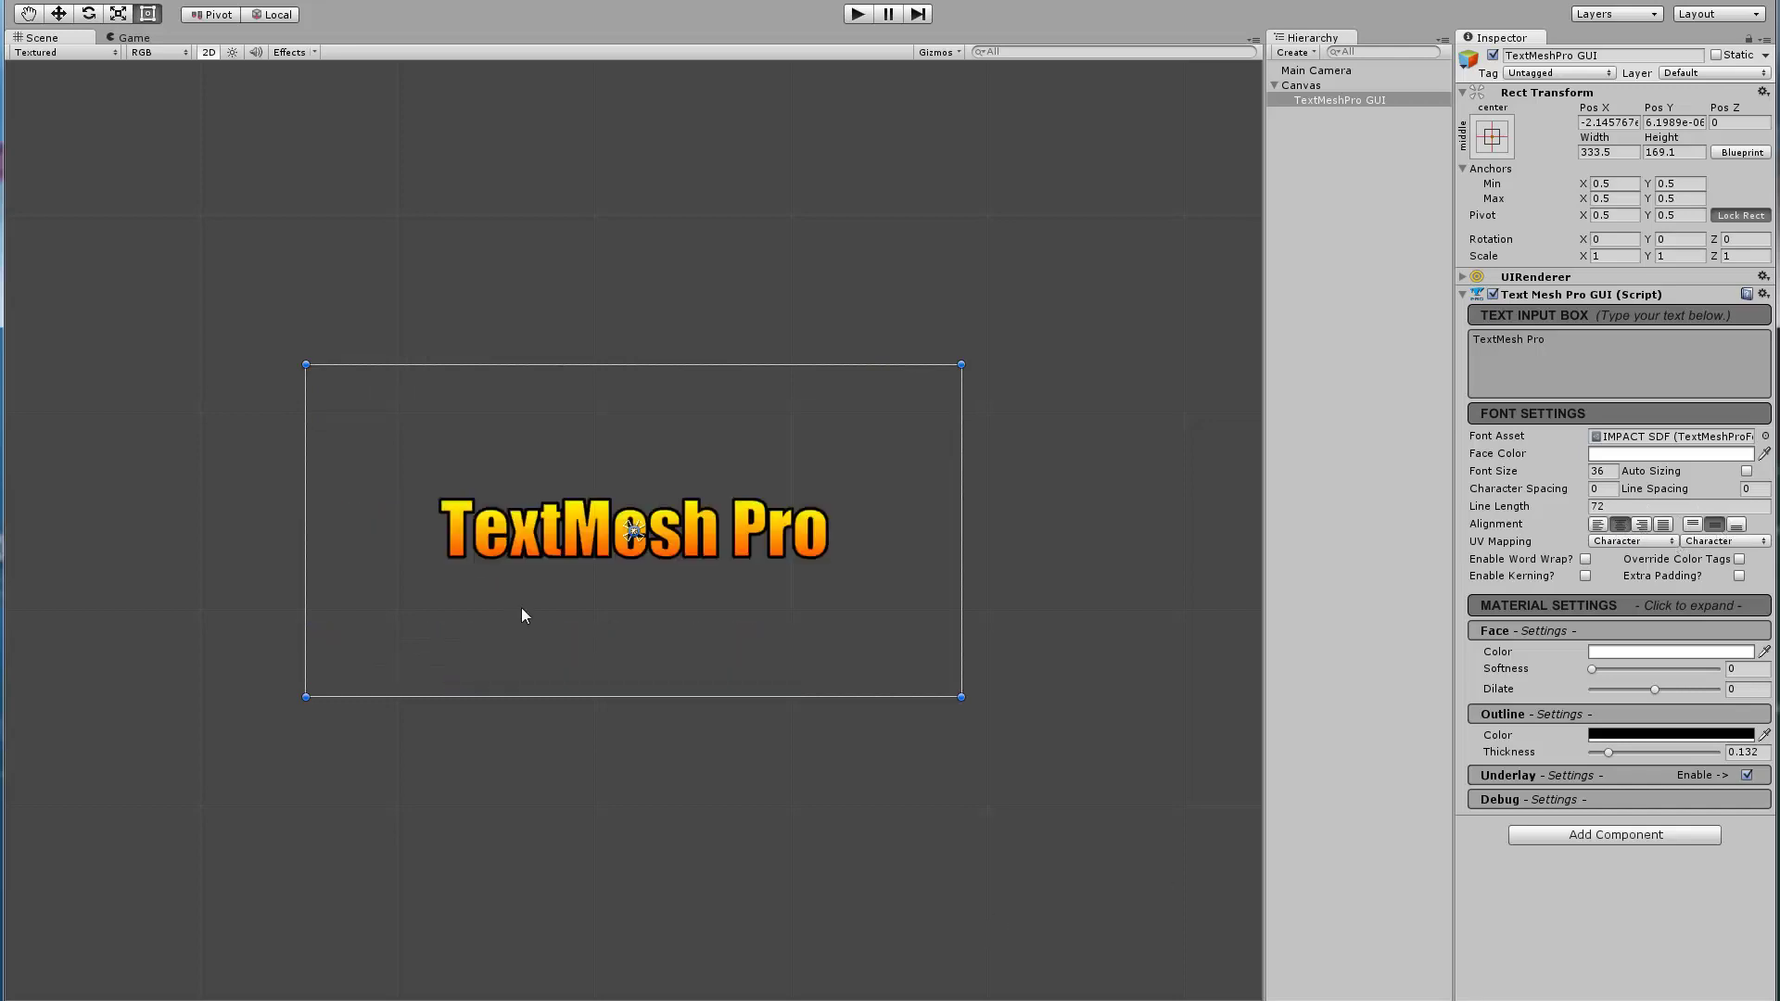
mouse_move(521, 608)
mouse_down()
mouse_move(586, 619)
mouse_move(537, 573)
mouse_move(524, 604)
mouse_up()
click(1599, 525)
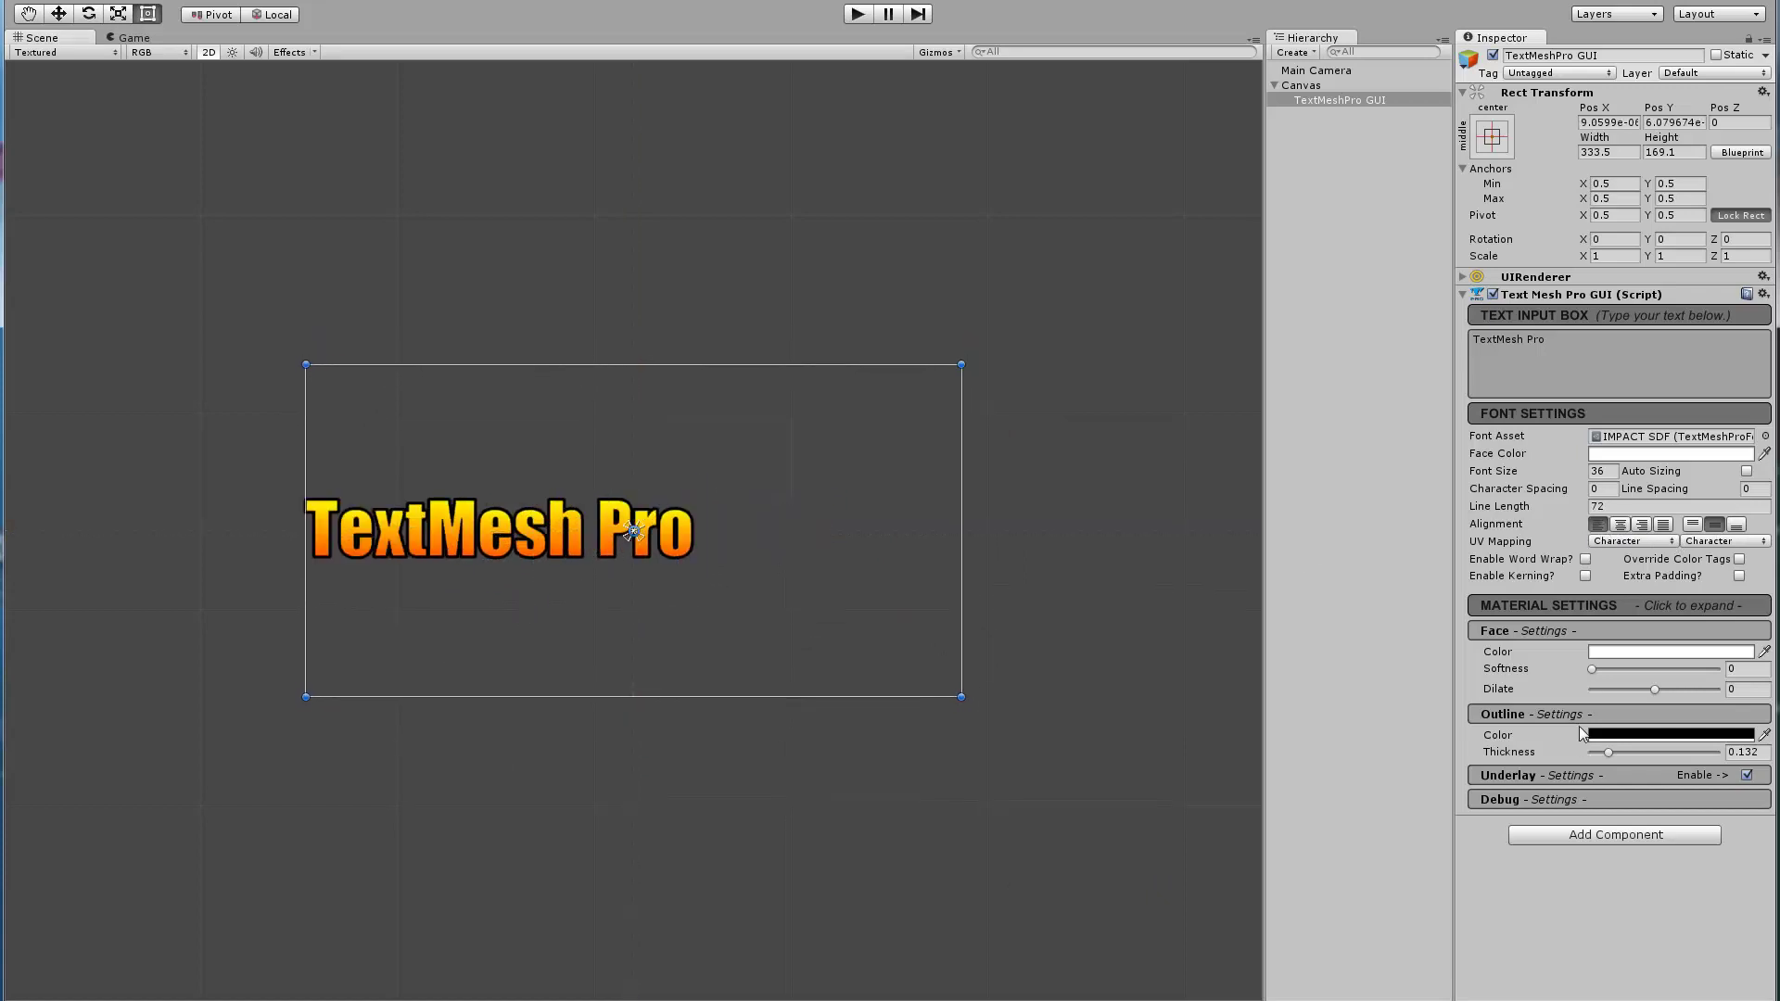
Top-align the text and paste the new alignment example sentence over the default text
click(1693, 525)
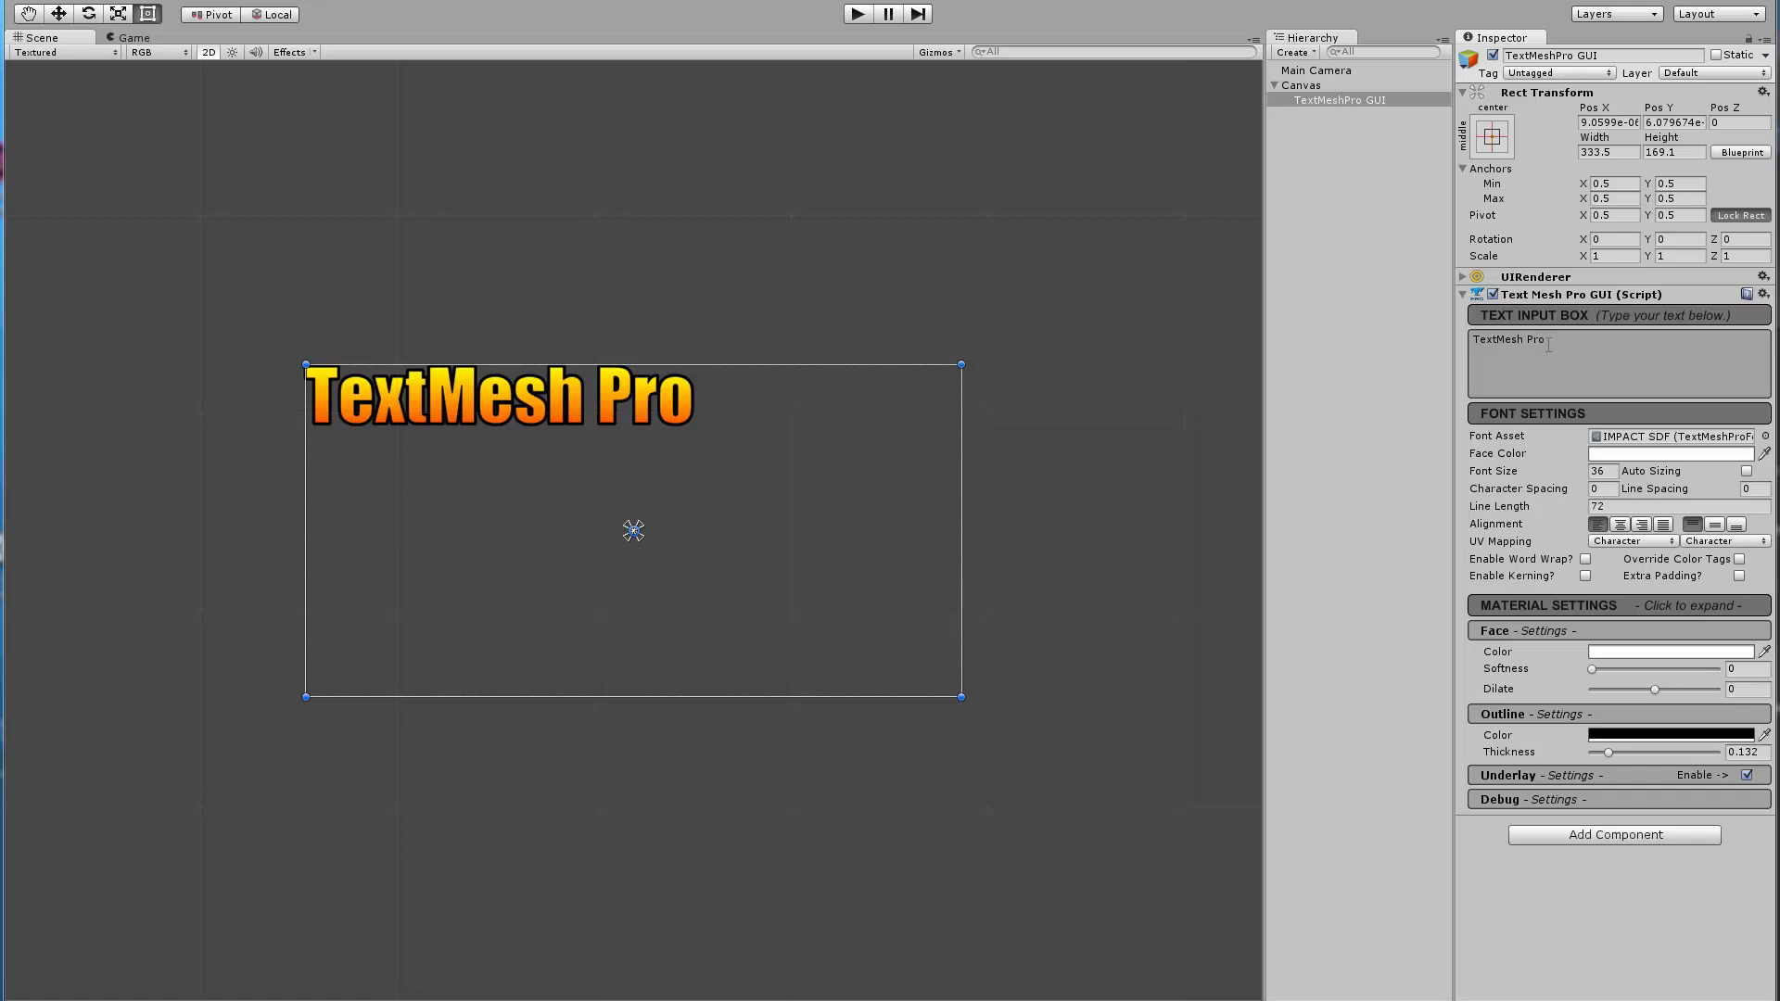
drag(1546, 340, 1501, 341)
text(Example of TextMesh Pro and new text alignment options using the new Rect Transform.)
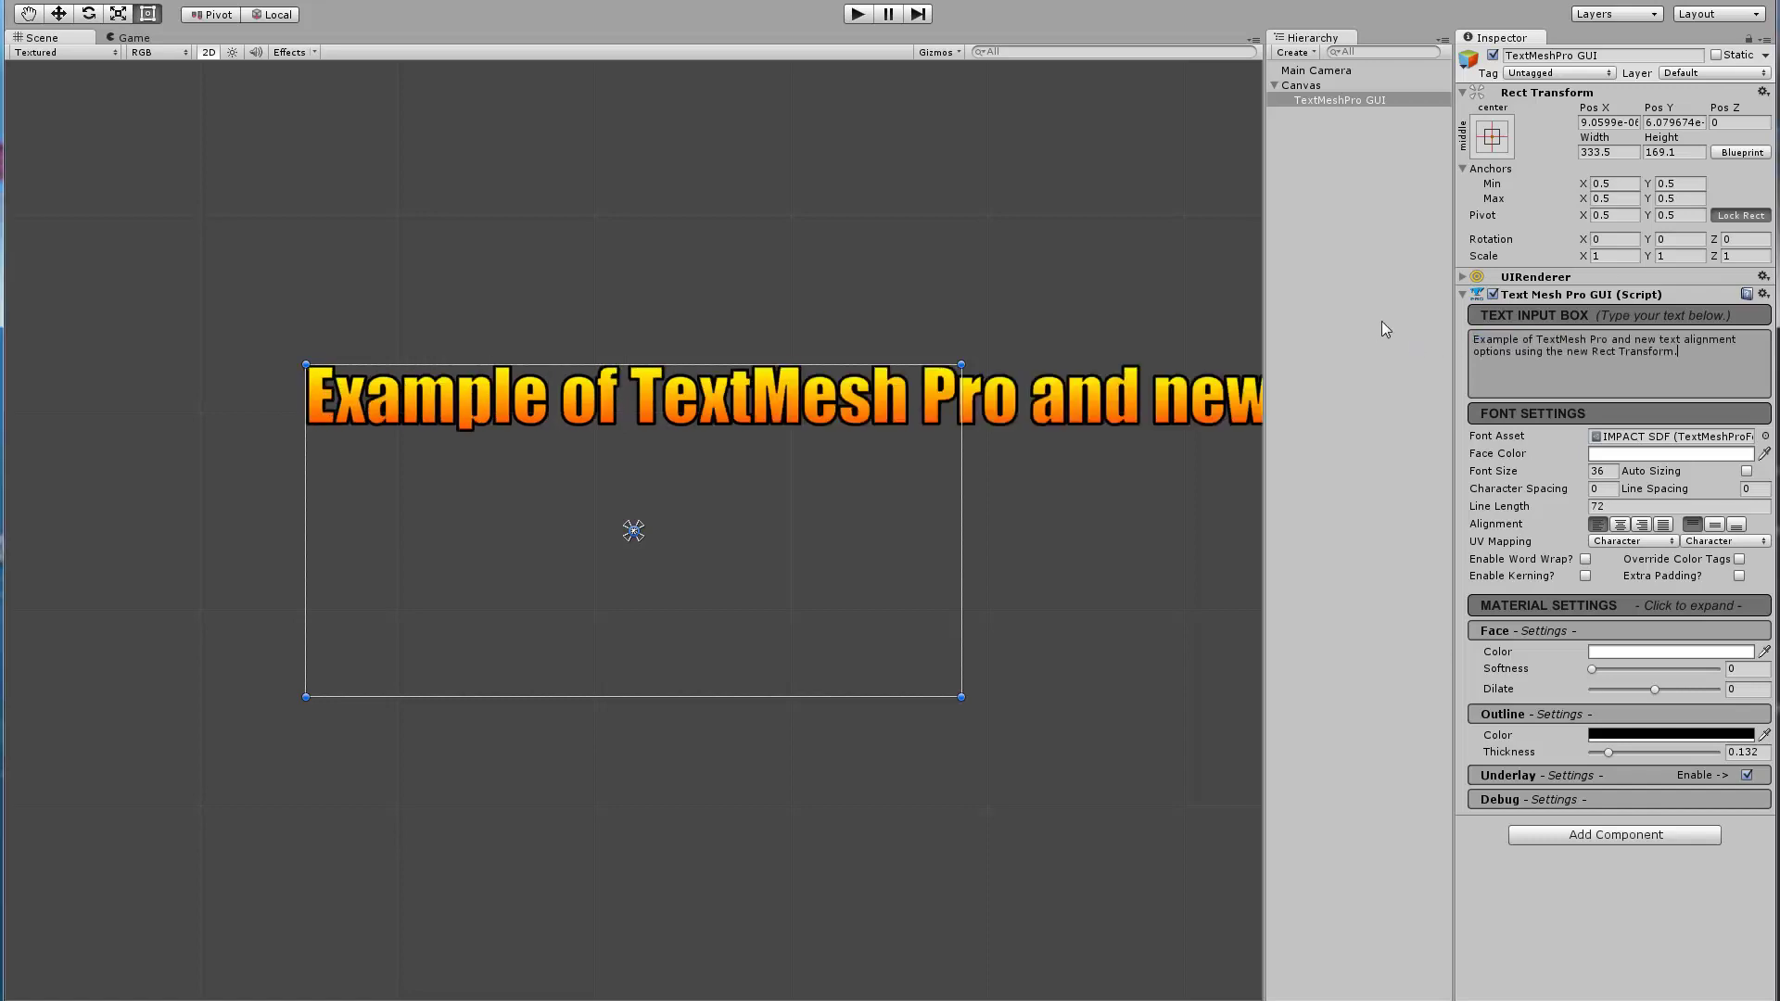
Enlarge the text rectangle to 409 × 219.4 and move it up-left near -46, -17.2
scroll(715, 519, down, 1)
scroll(713, 512, down, 3)
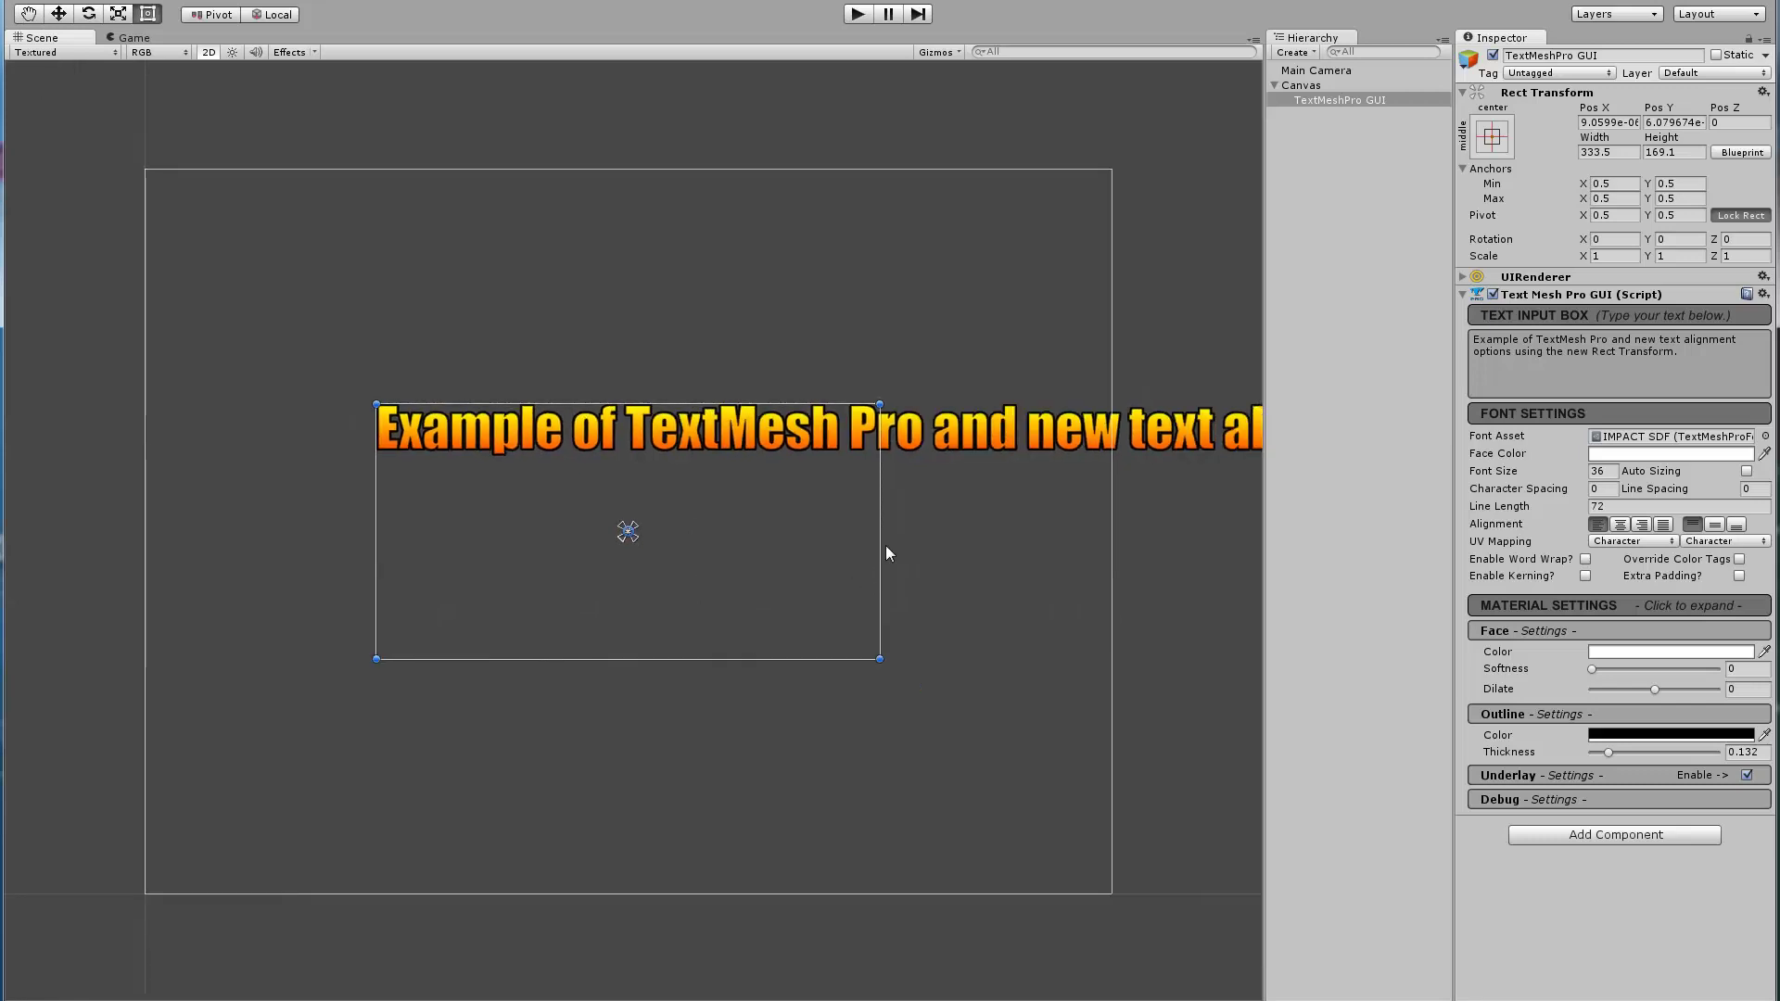
mouse_move(878, 538)
mouse_down()
mouse_move(807, 556)
mouse_move(807, 505)
mouse_move(850, 524)
mouse_up()
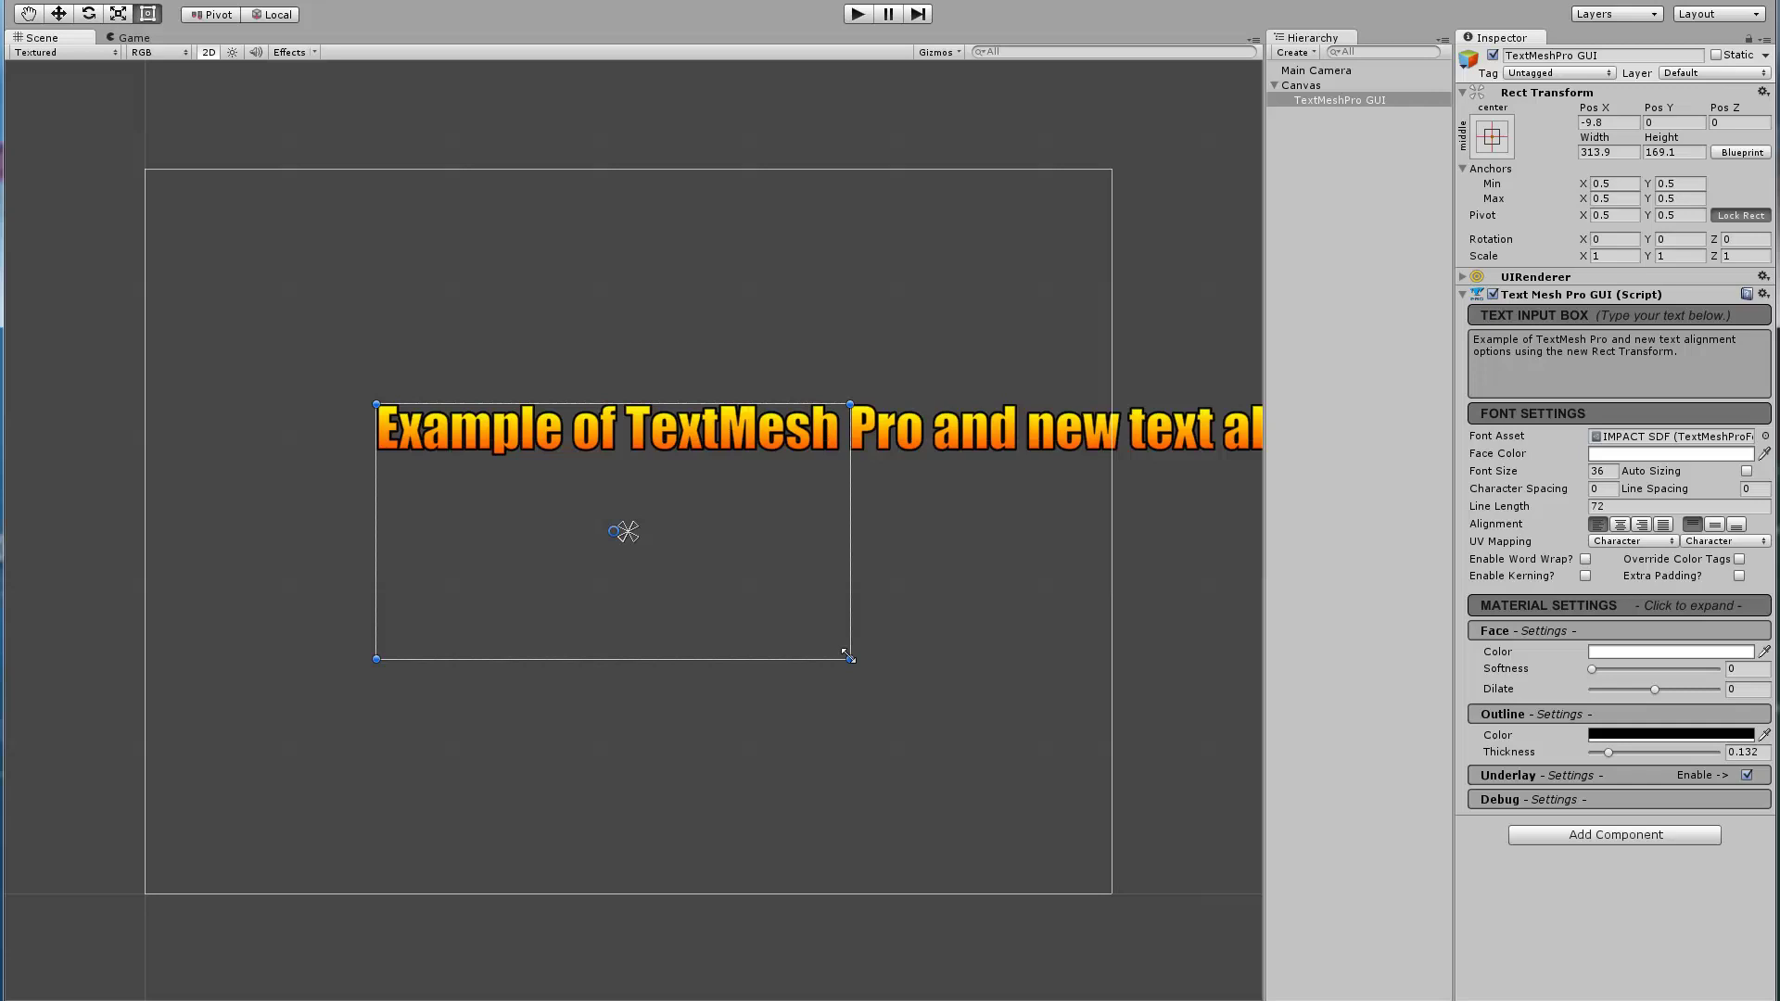
drag(846, 655, 992, 734)
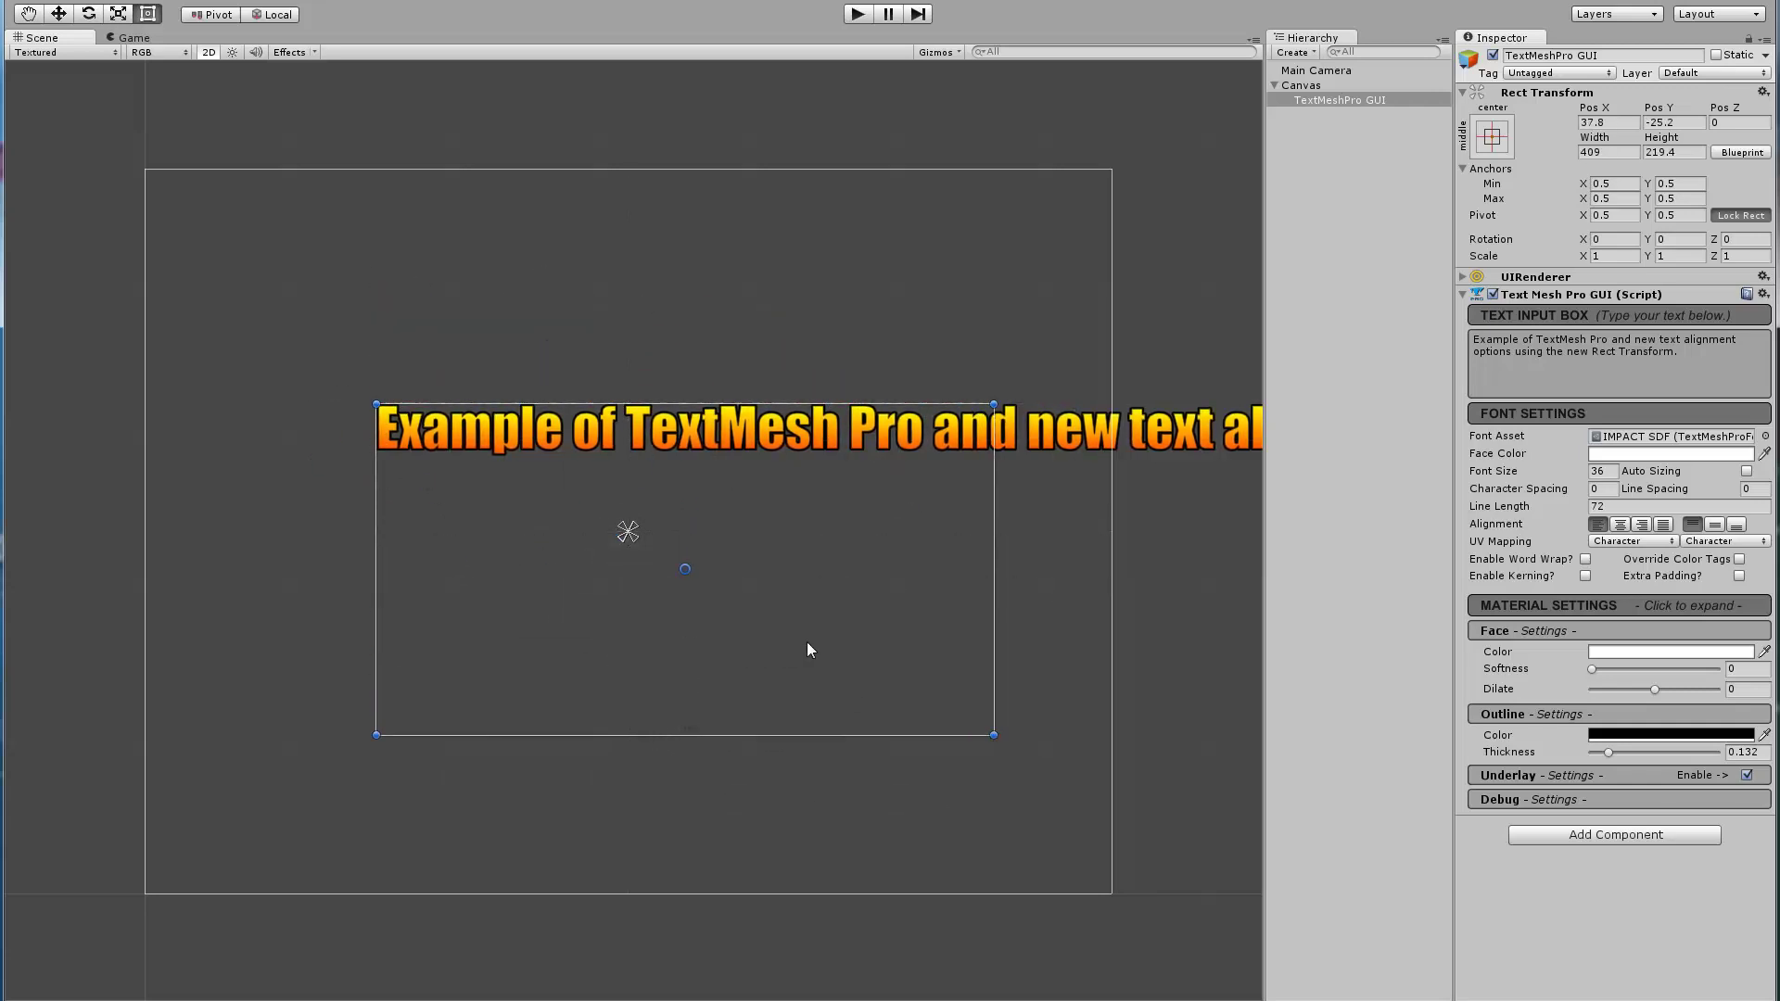
drag(807, 641, 557, 558)
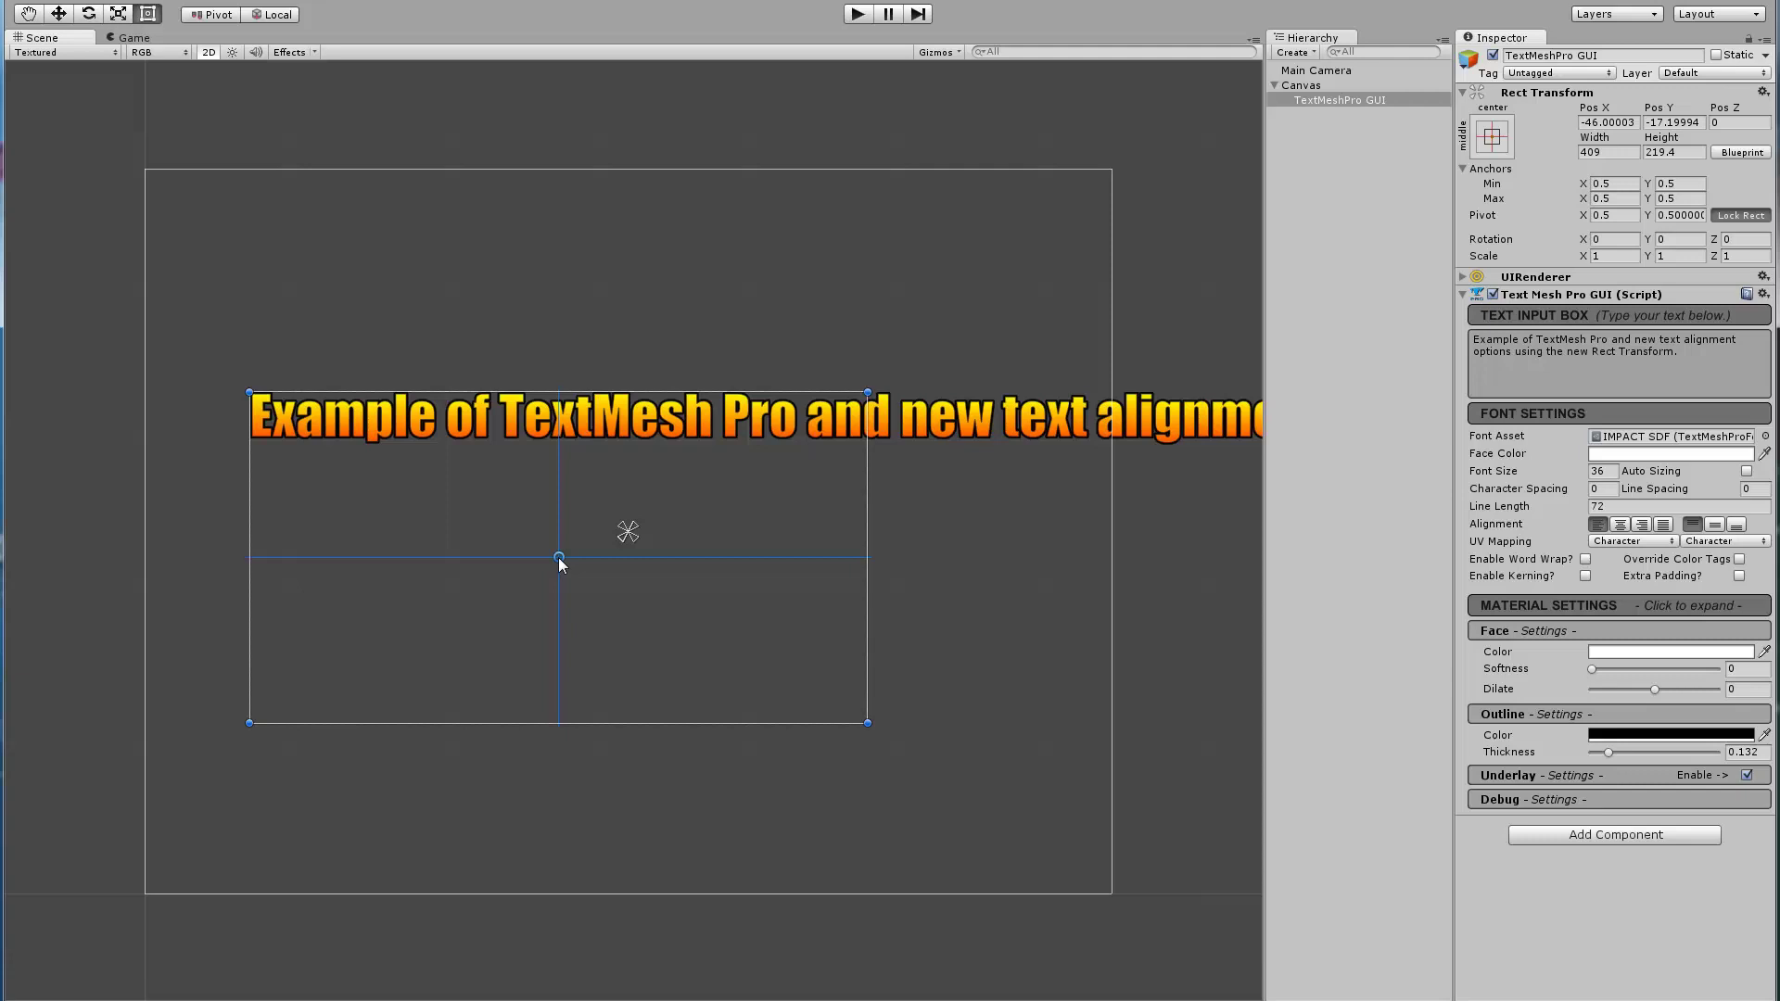
key(r)
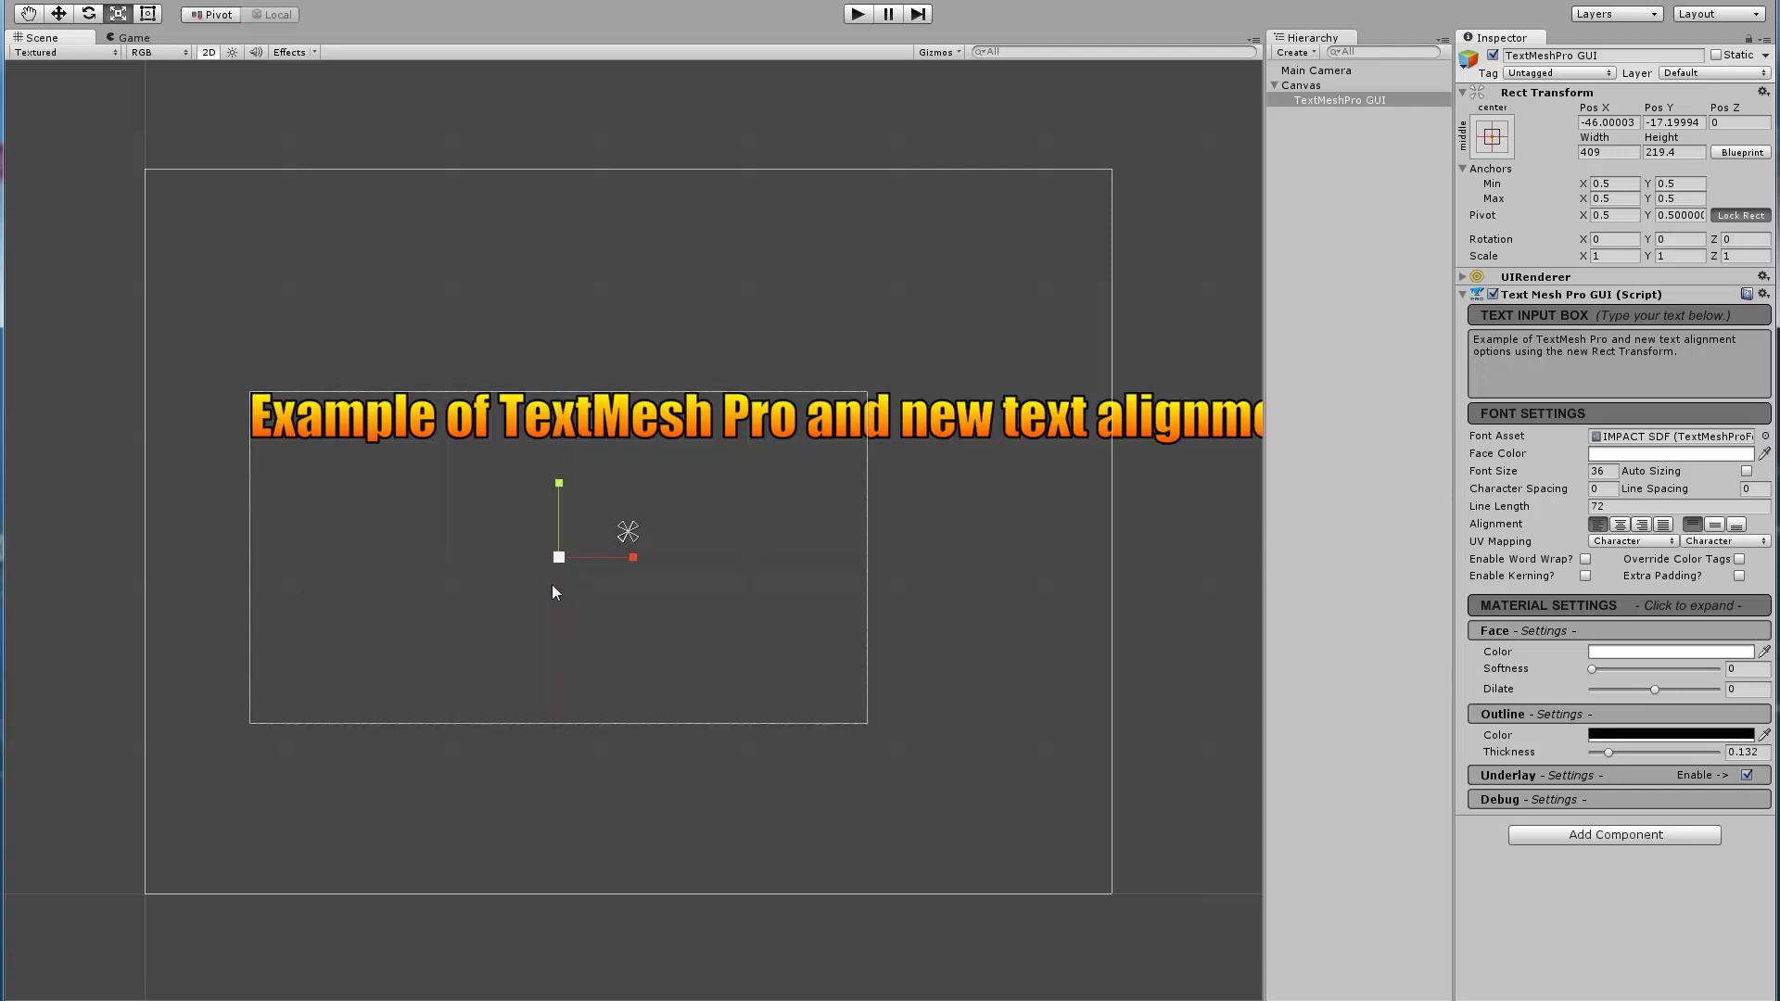
key(e)
drag(623, 610, 525, 593)
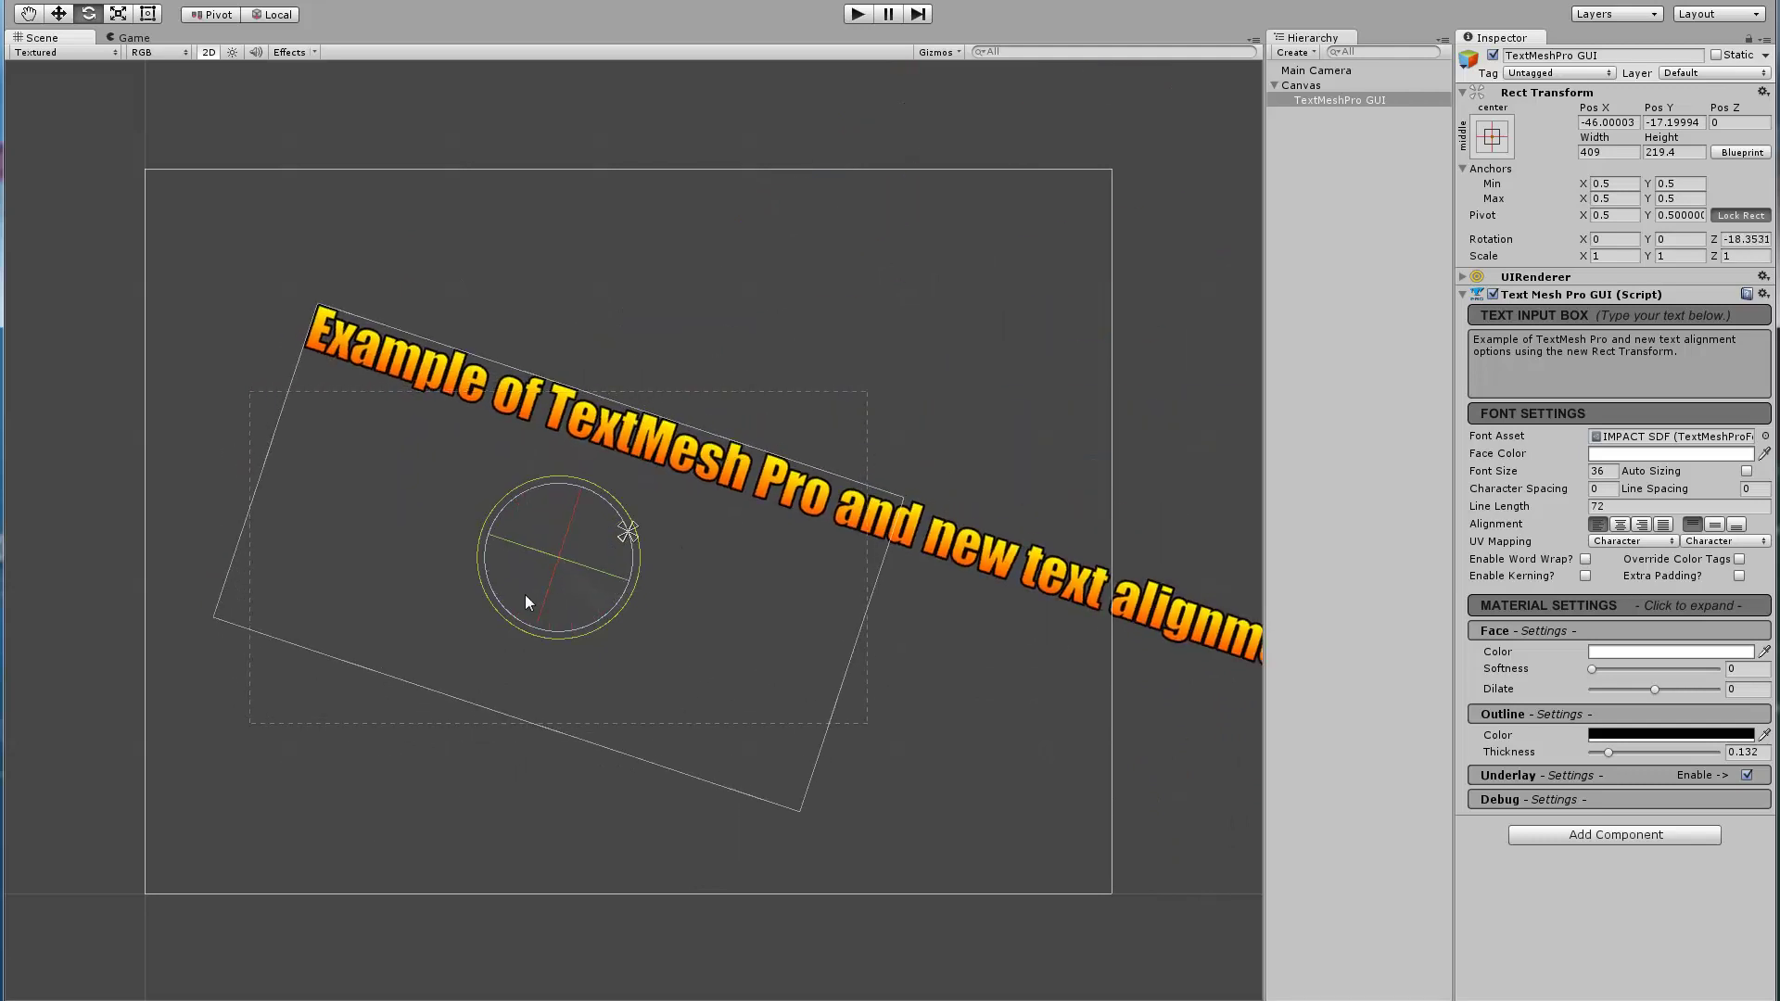
key(ctrl+z)
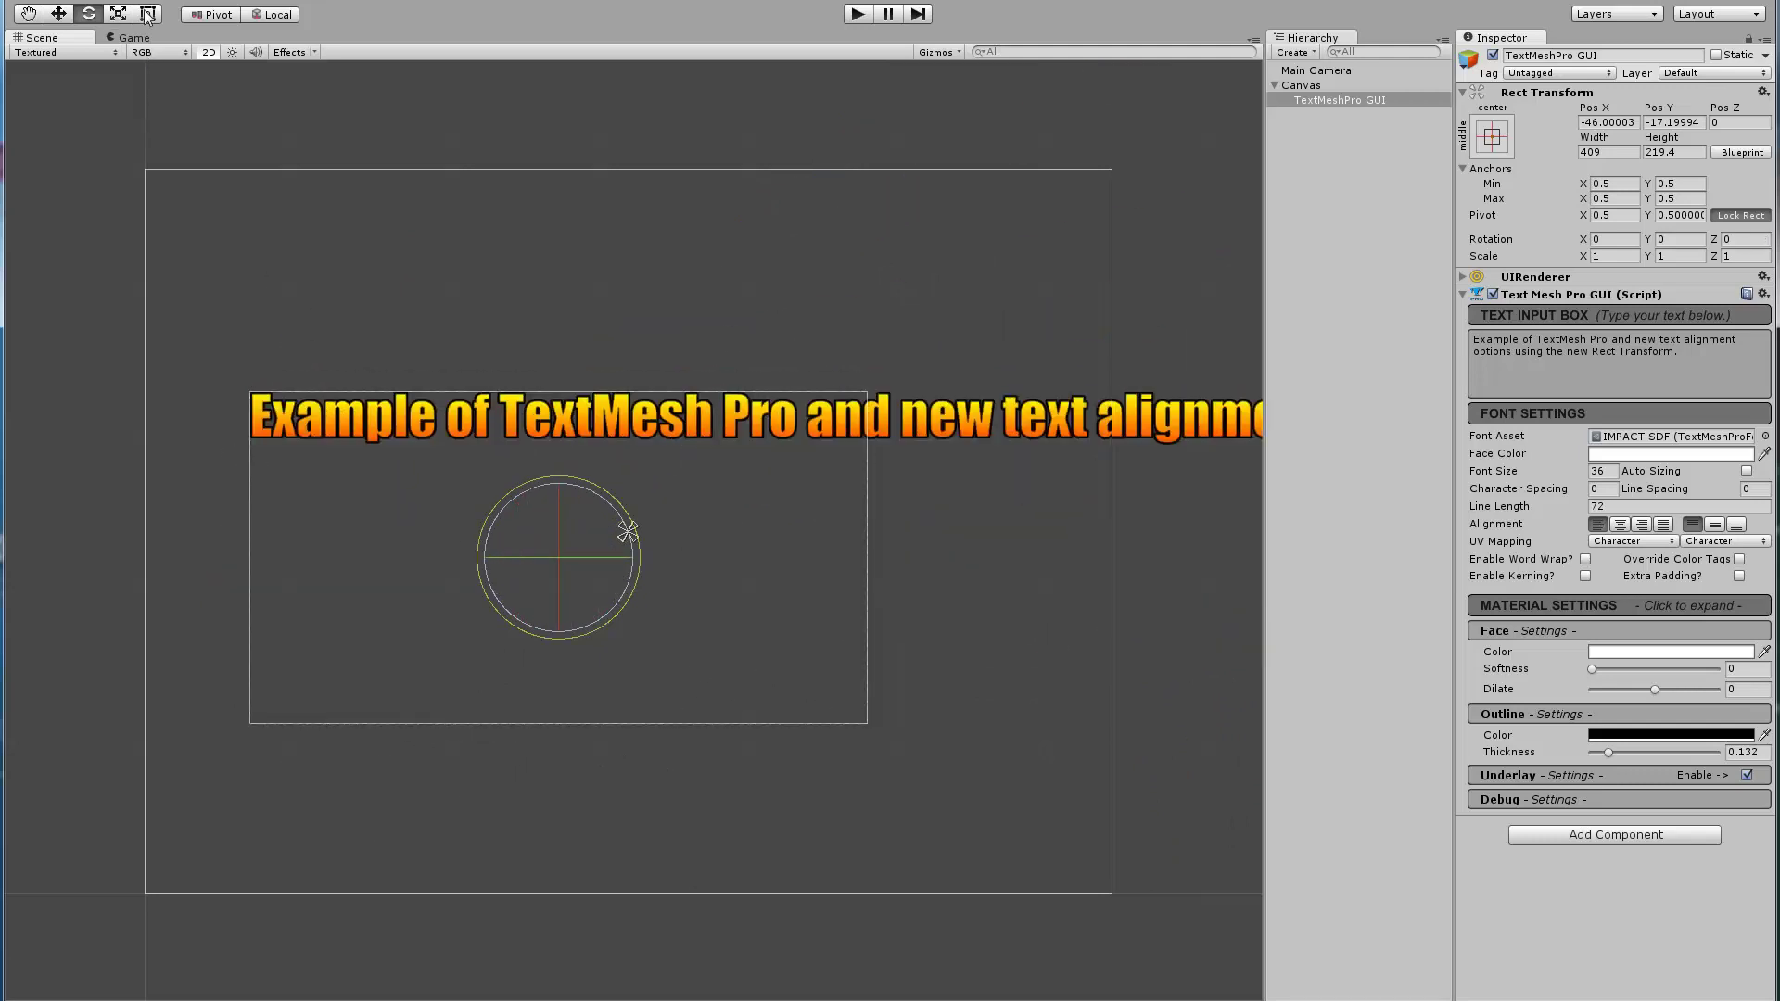
click(58, 14)
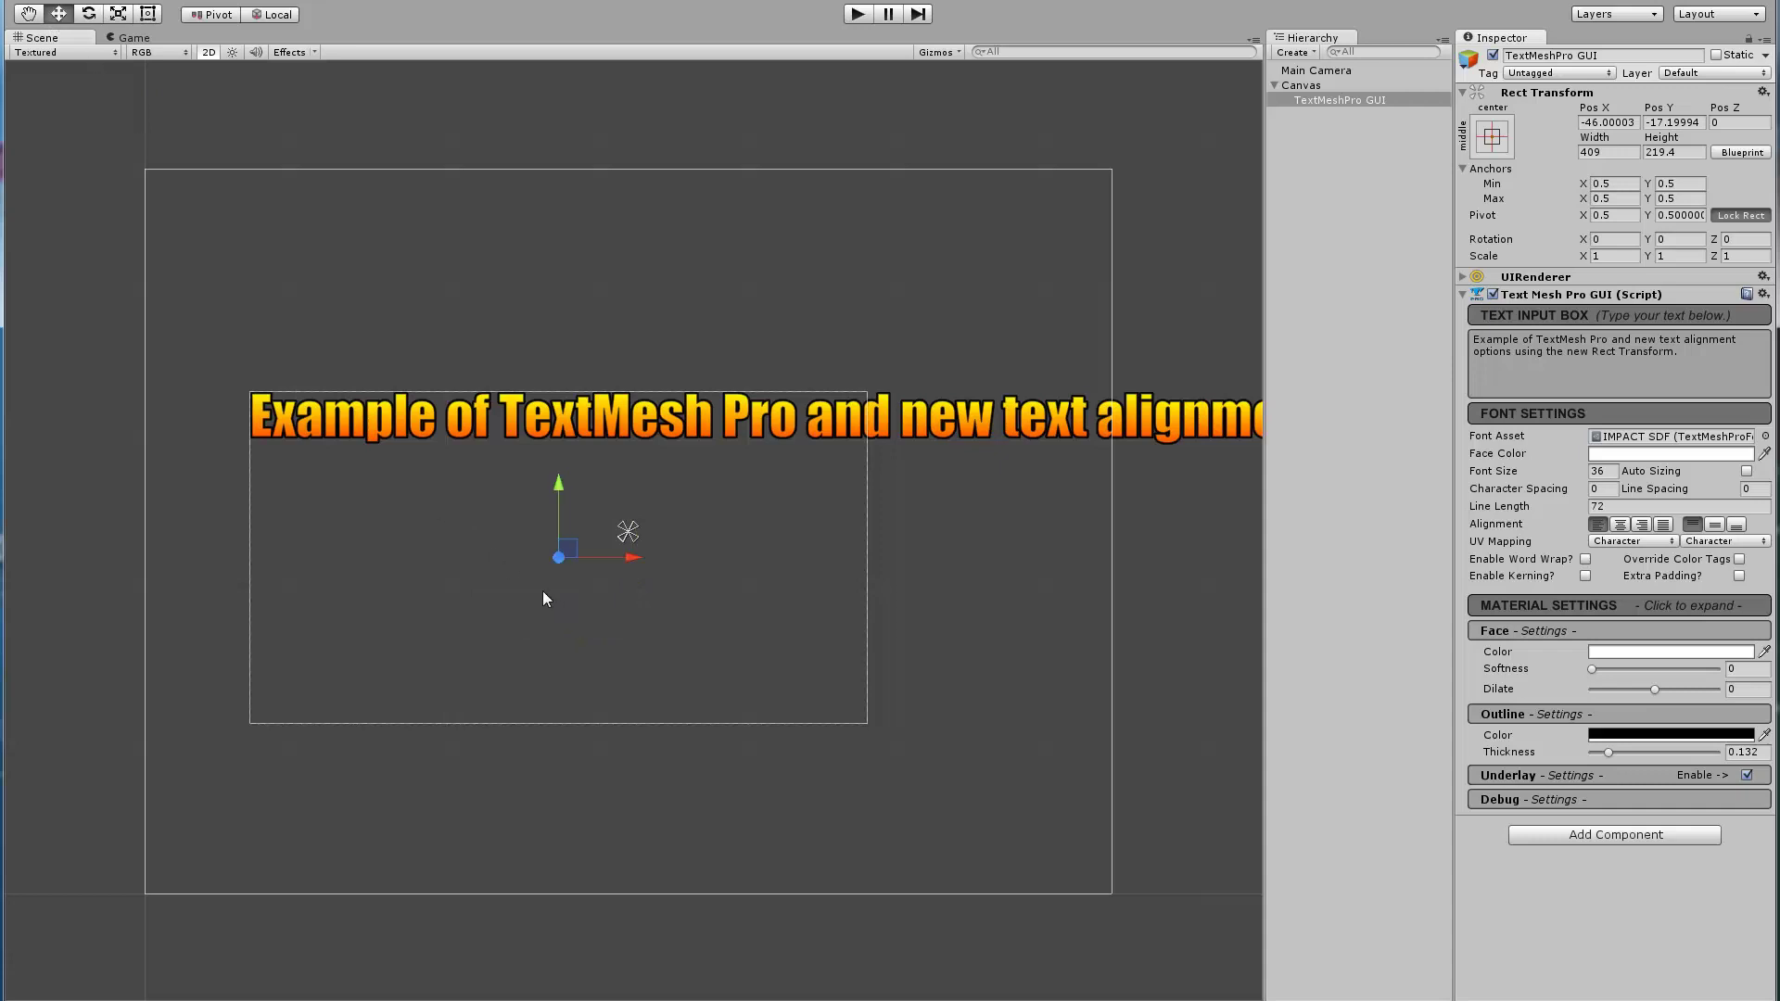
click(148, 14)
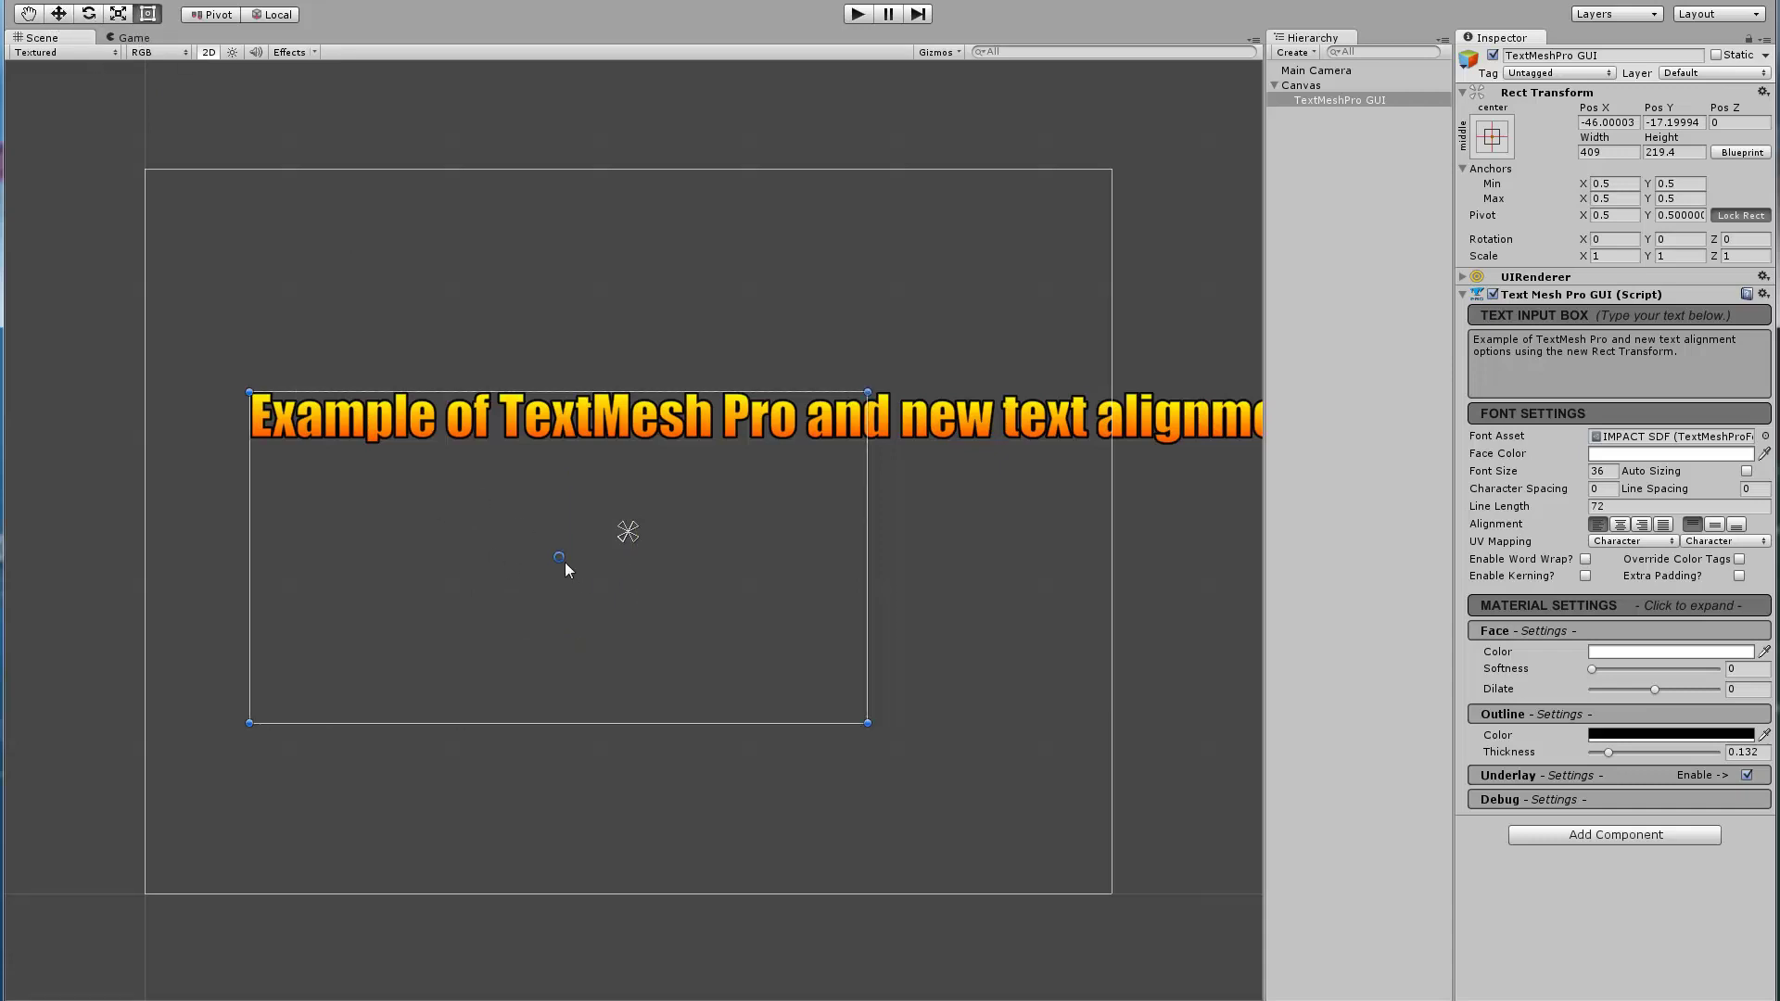
drag(559, 558, 250, 394)
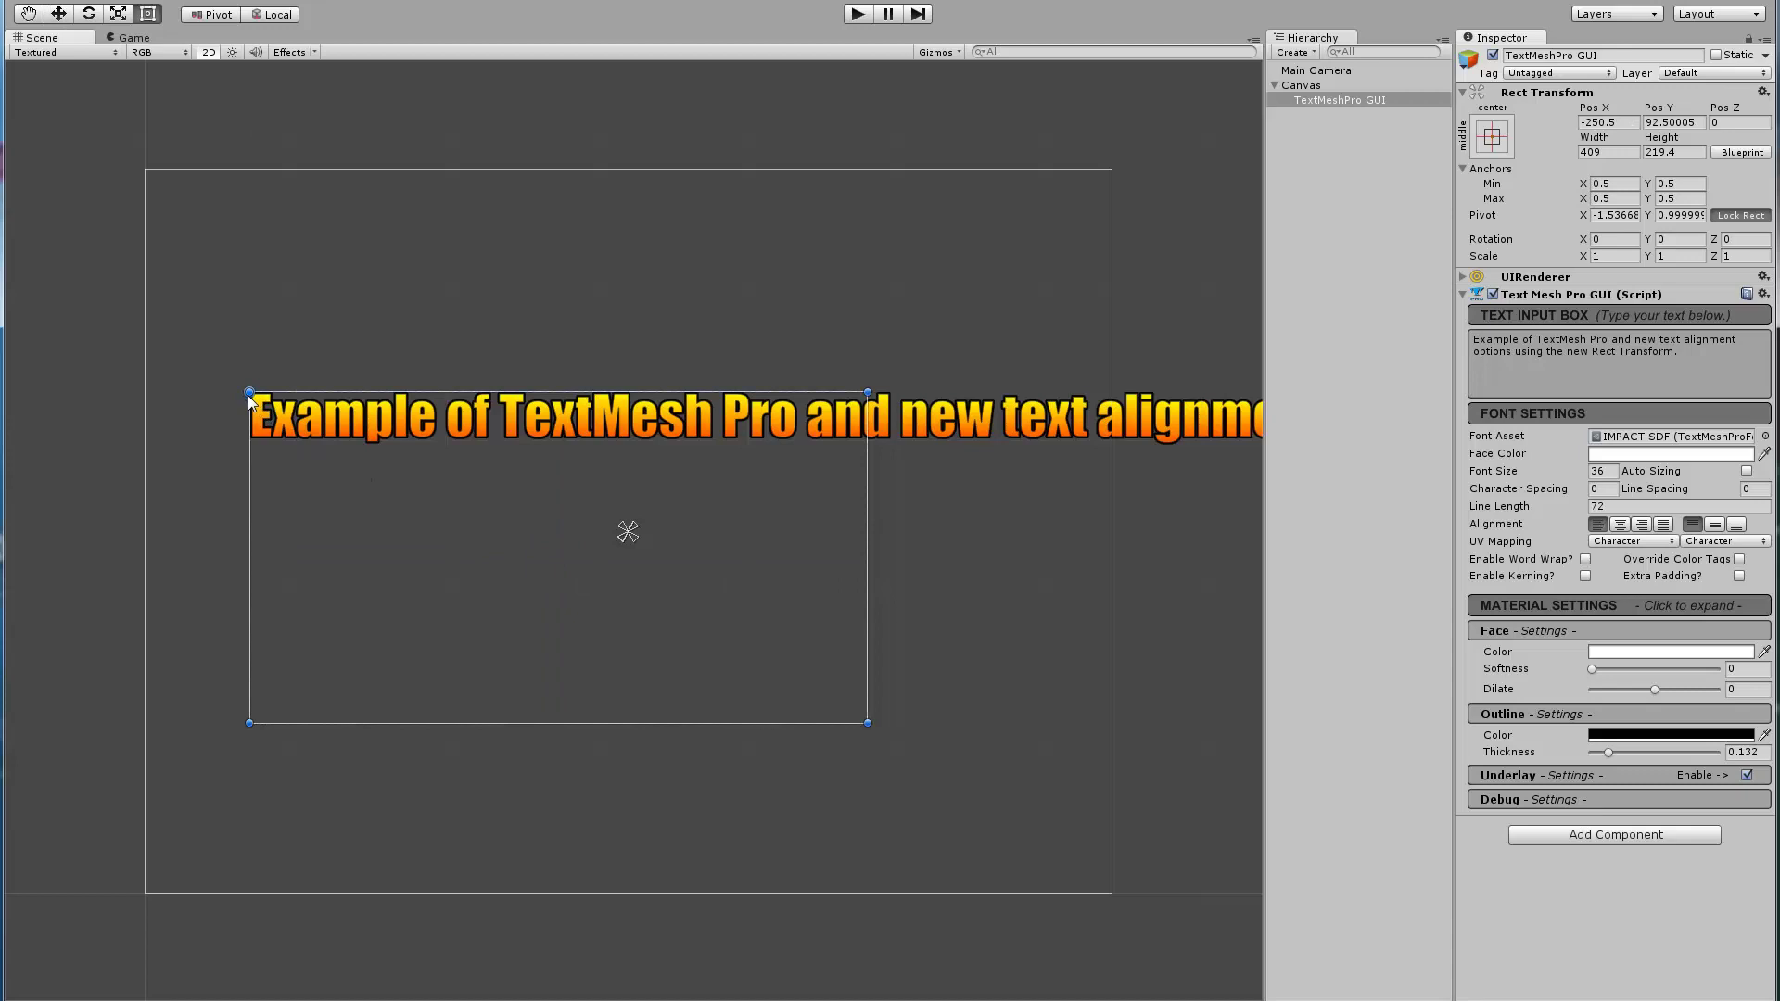
key(r)
key(e)
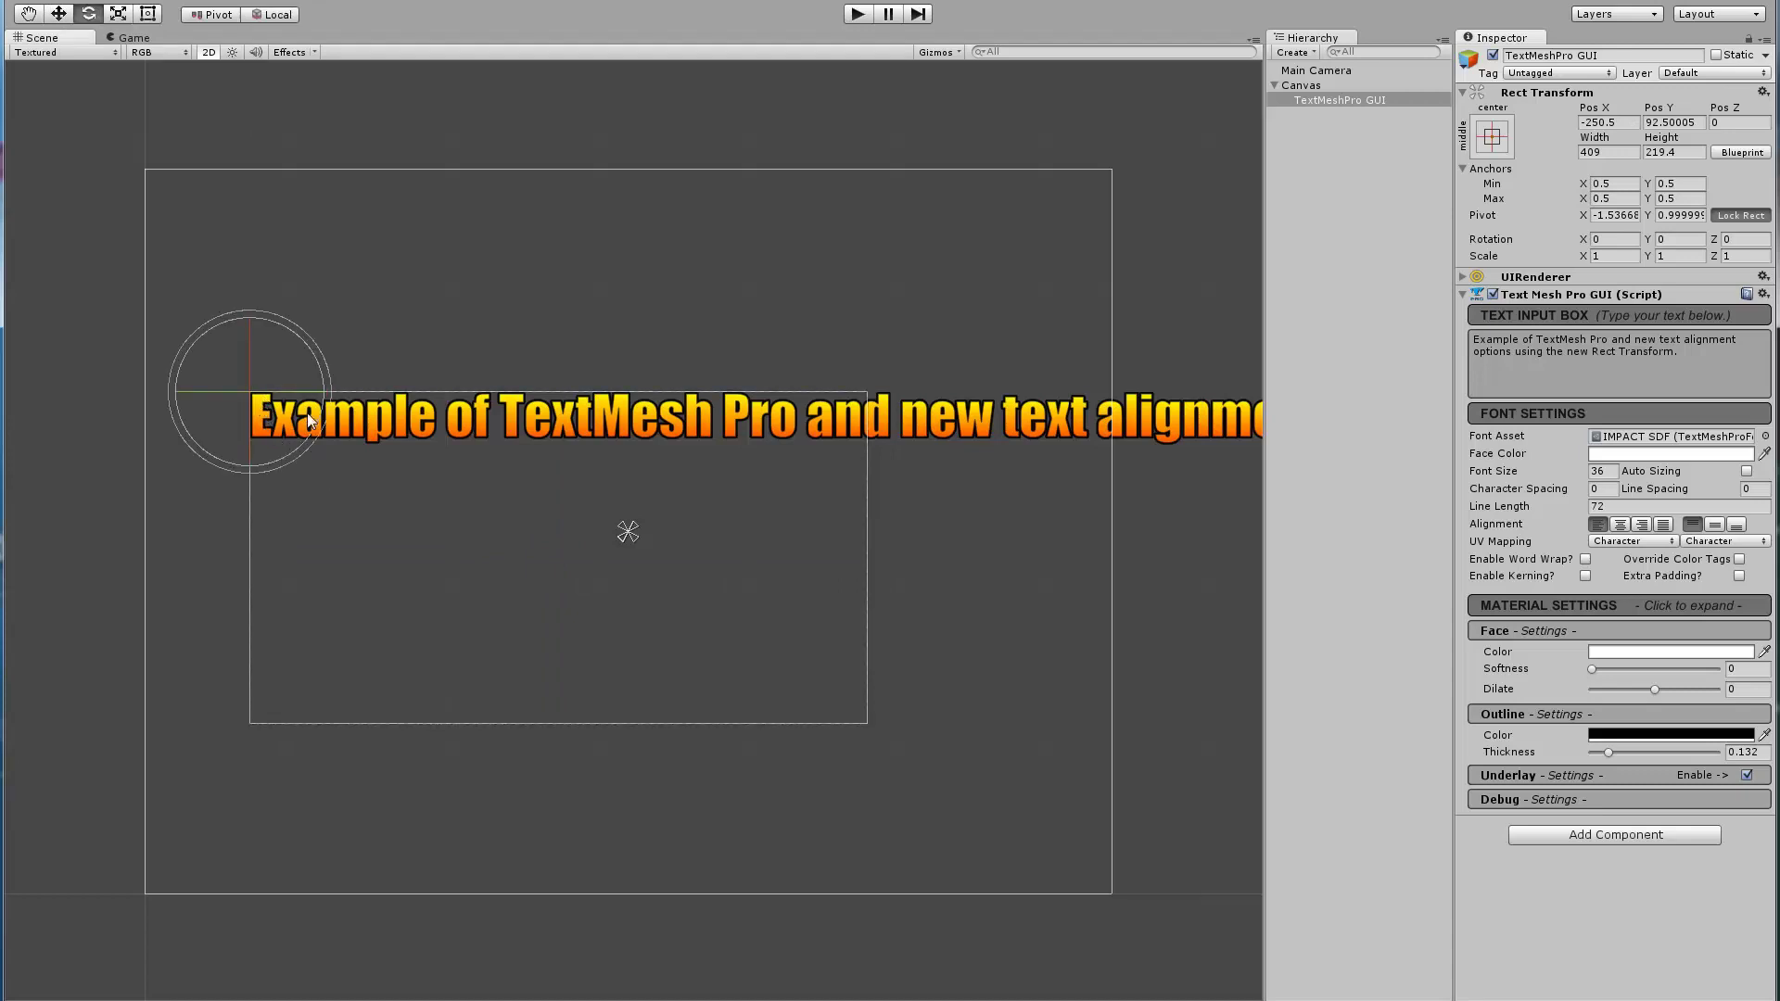
drag(291, 460, 319, 426)
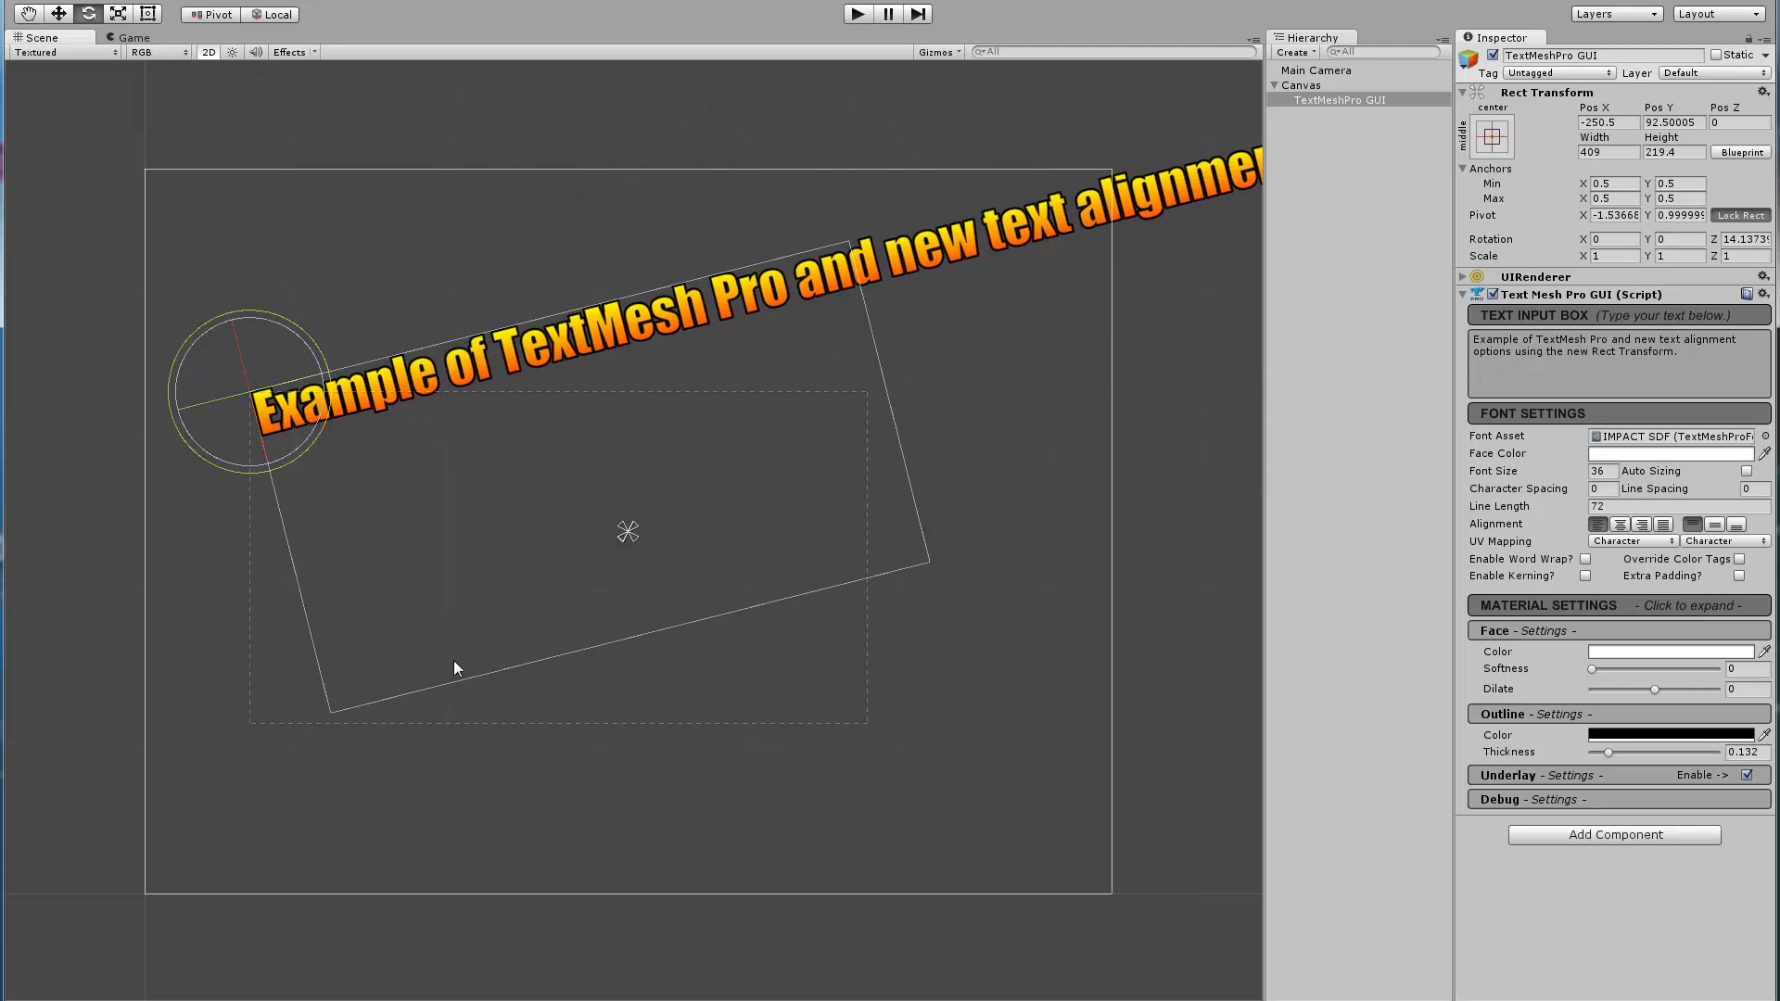
key(ctrl+z)
key(ctrl+z)
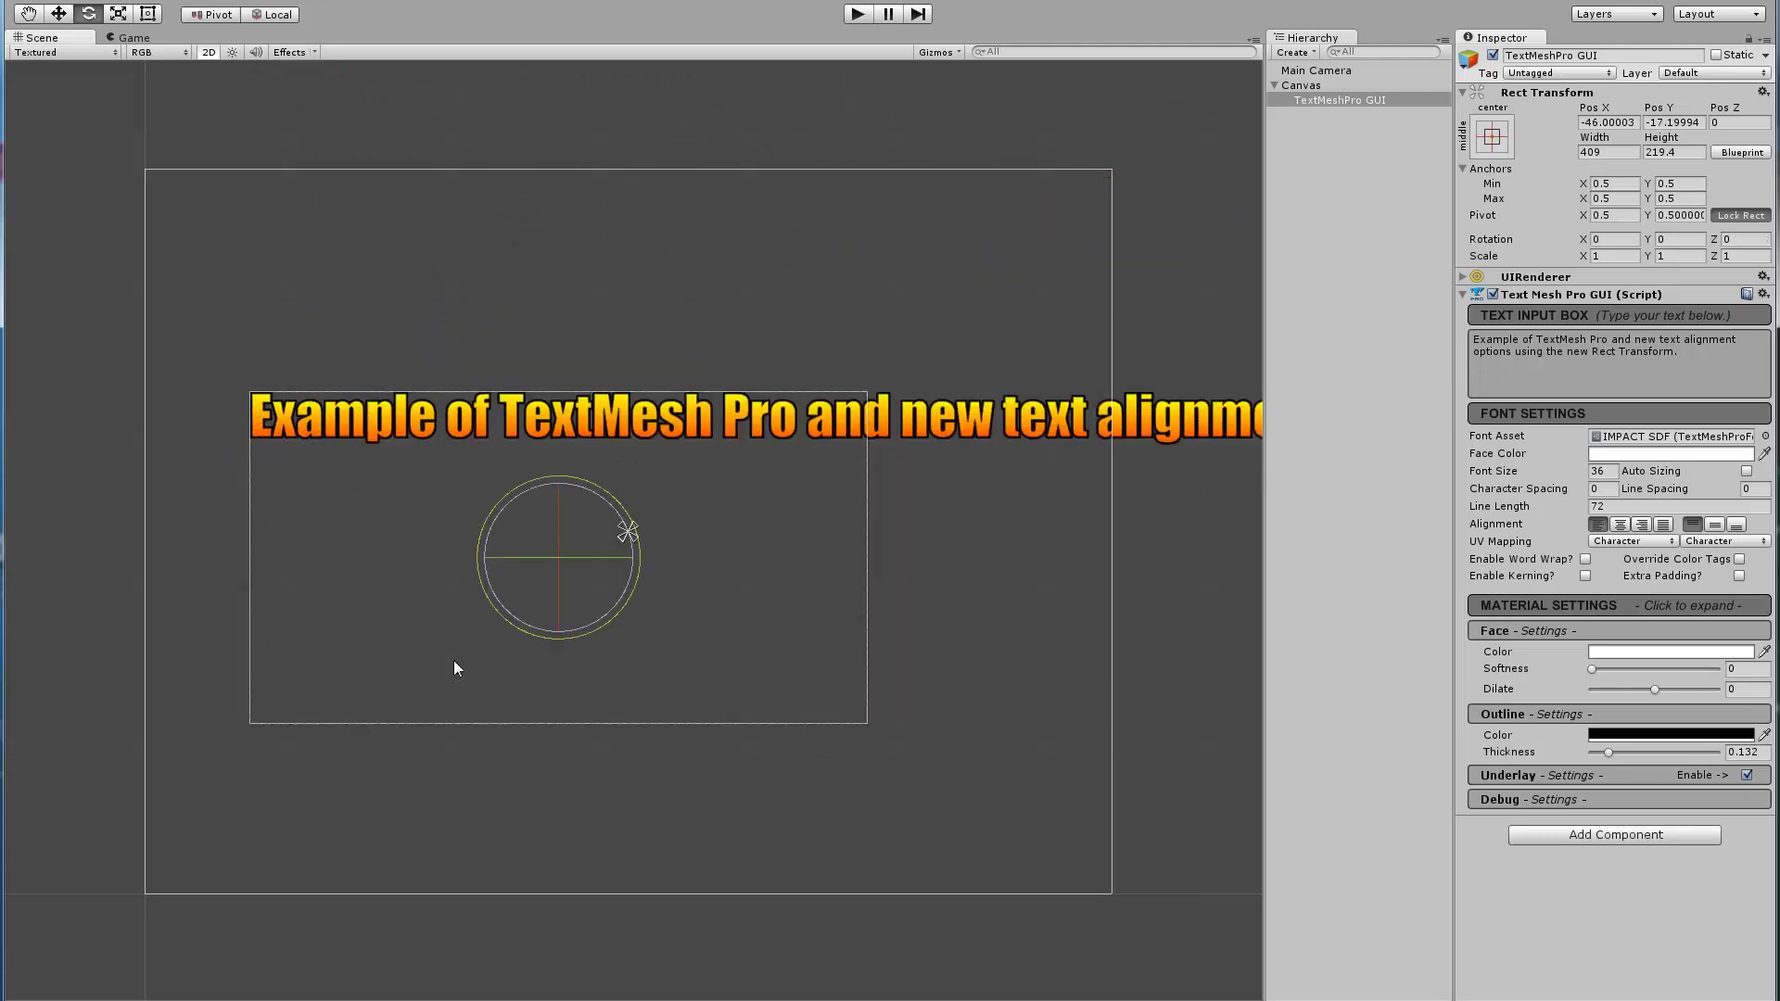
click(147, 14)
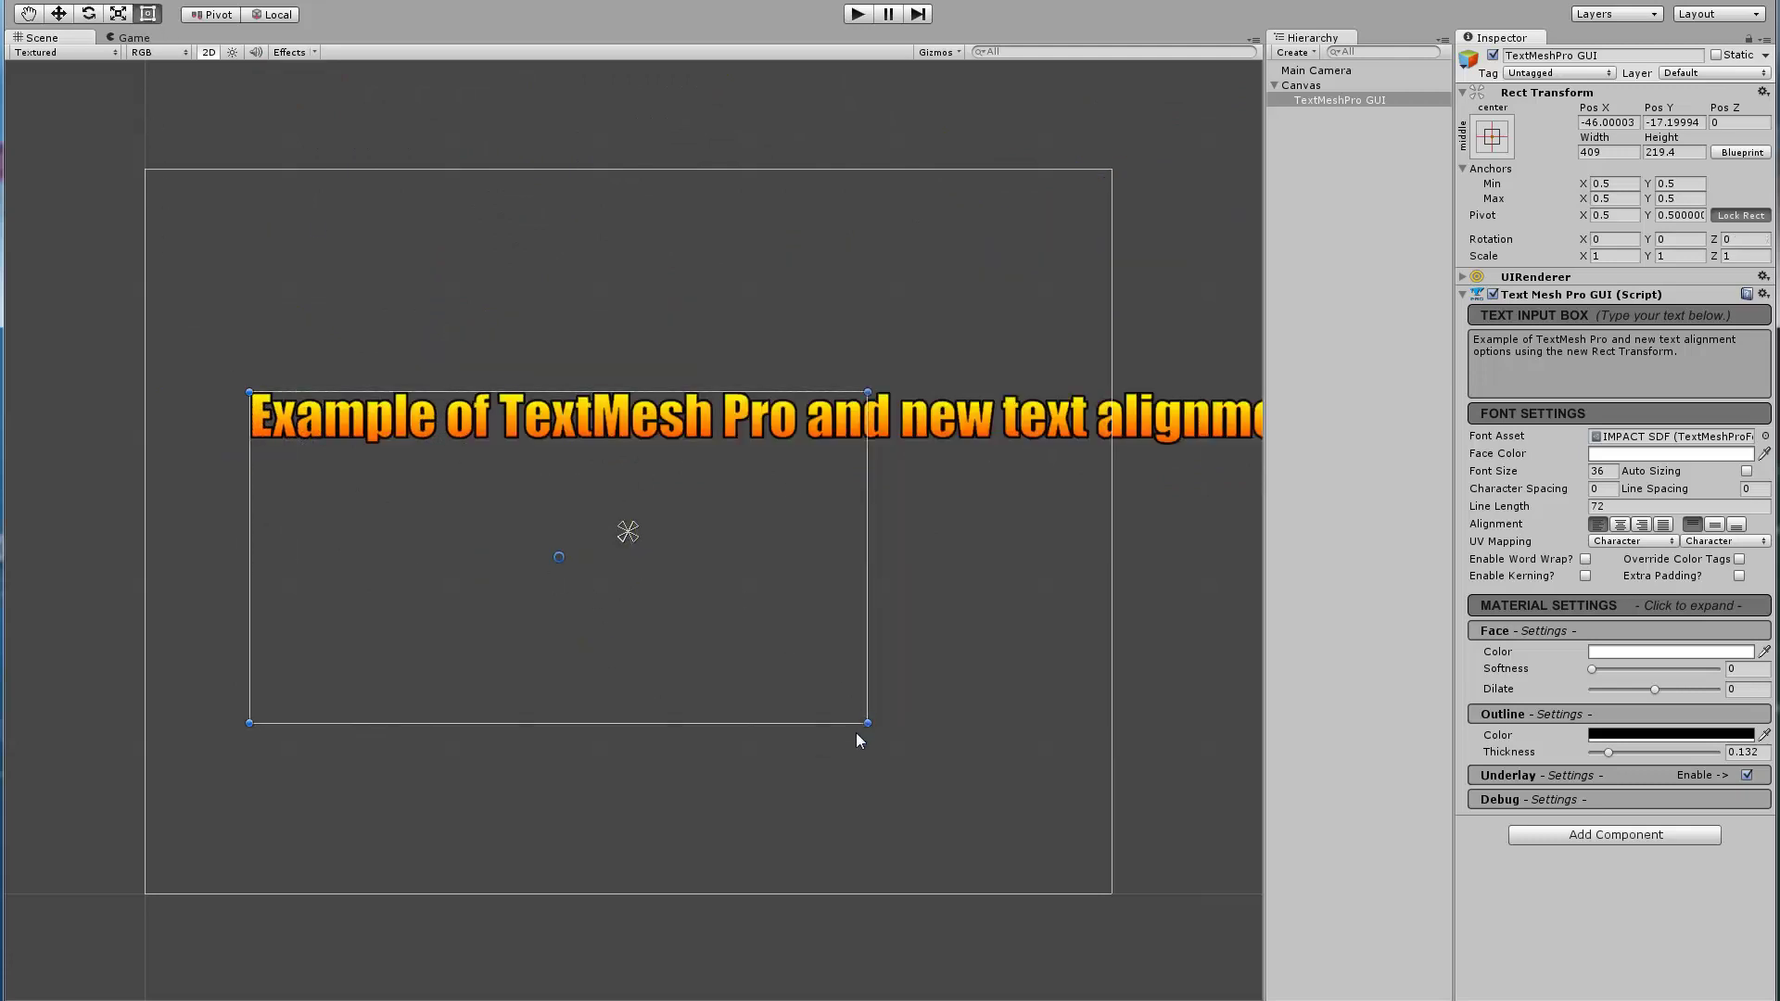
Enable word wrapping and resize the text box to 493.1 × 312.6, rewrapping onto three lines
mouse_move(868, 723)
mouse_down()
mouse_move(775, 521)
mouse_move(888, 649)
mouse_move(858, 675)
mouse_move(882, 698)
mouse_up()
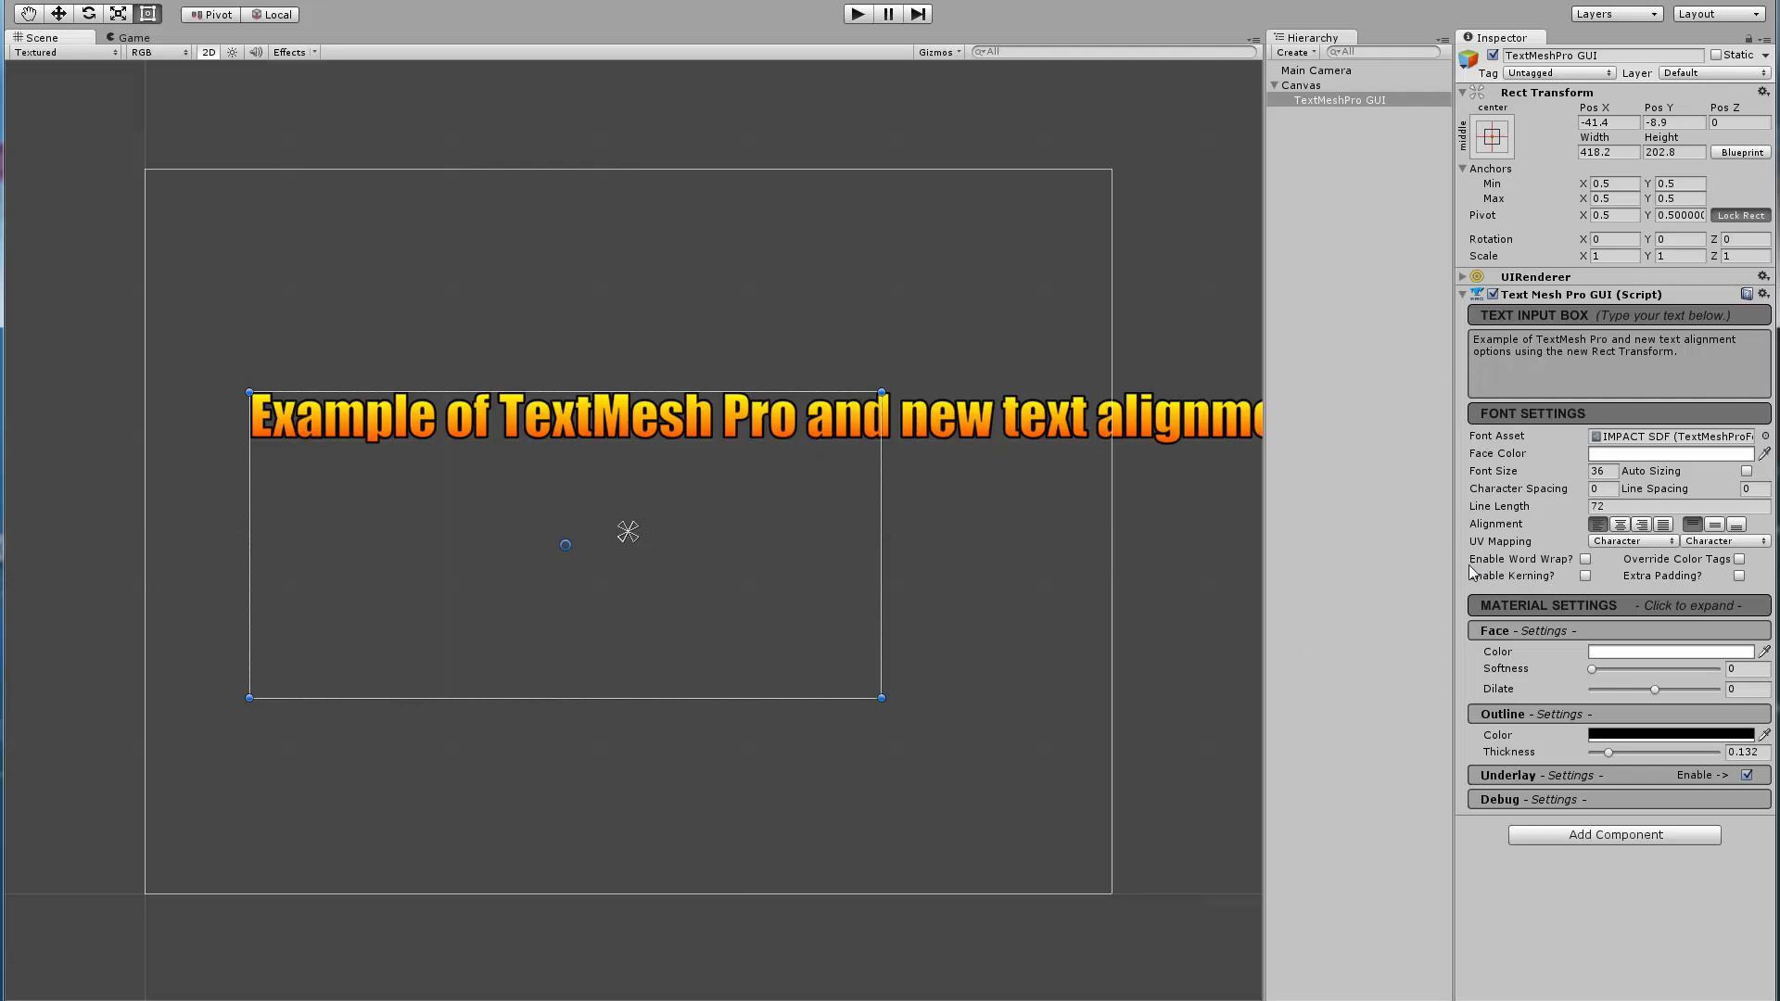
click(1585, 560)
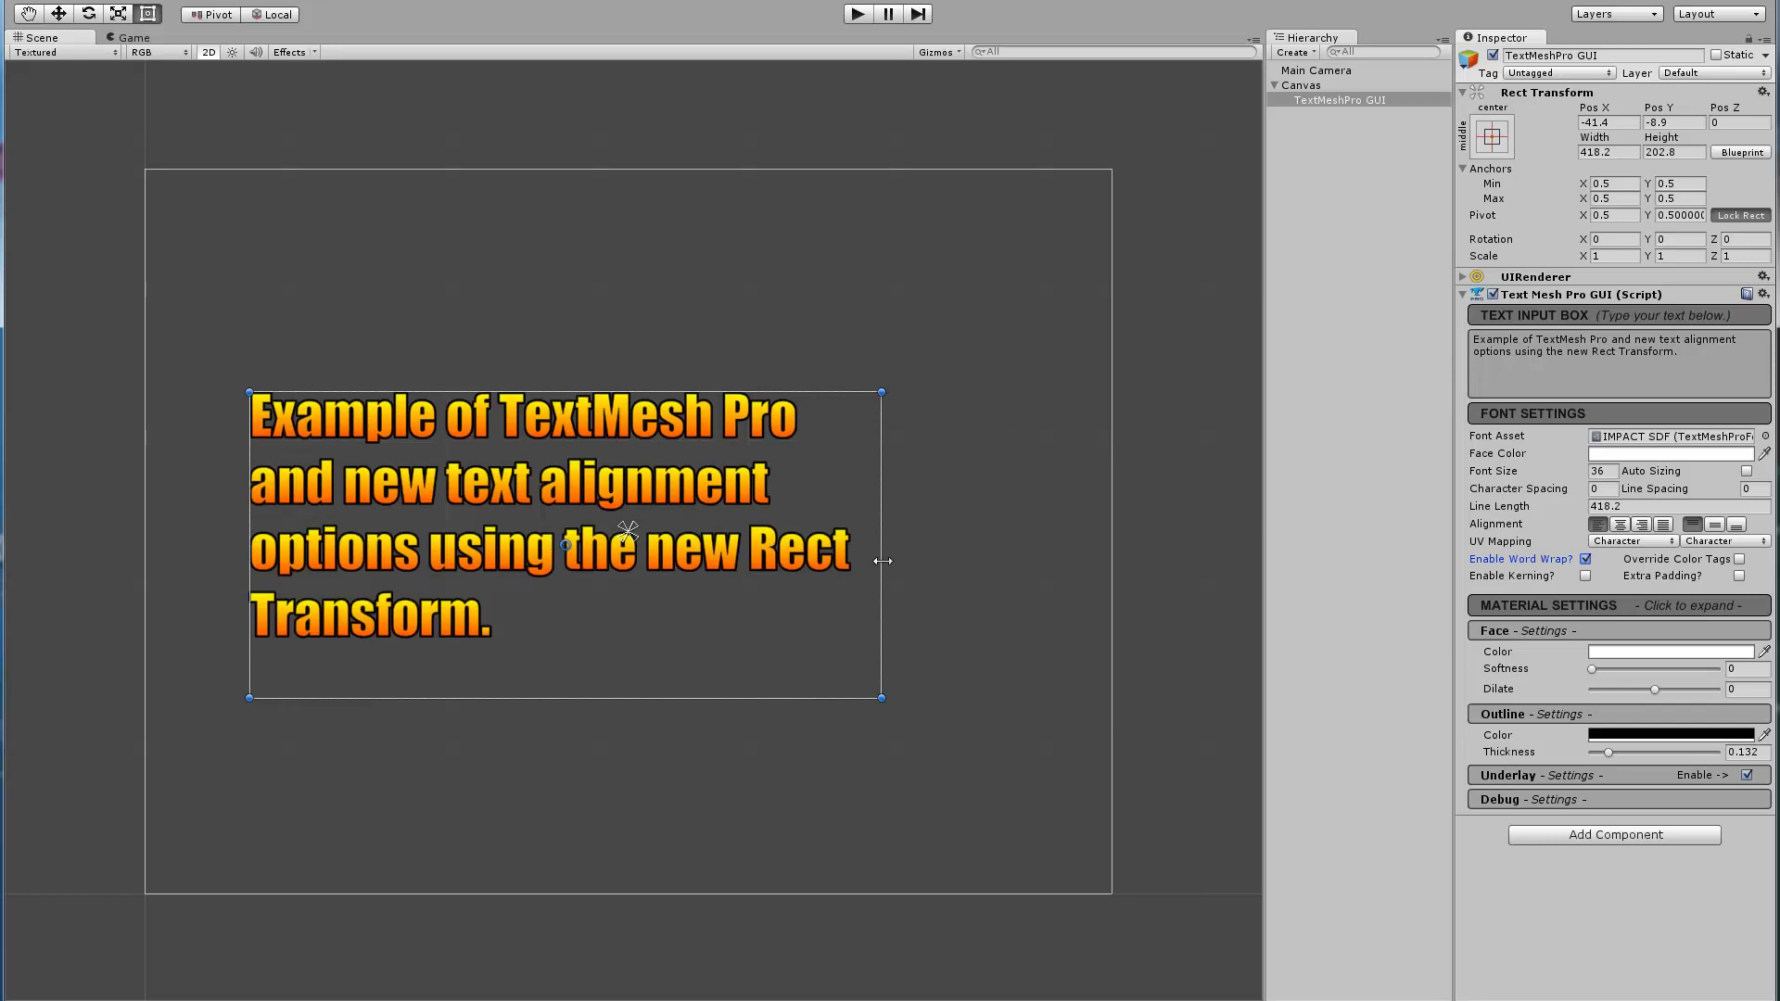
drag(782, 697, 798, 863)
drag(881, 657, 978, 693)
scroll(718, 588, up, 2)
scroll(718, 588, up, 6)
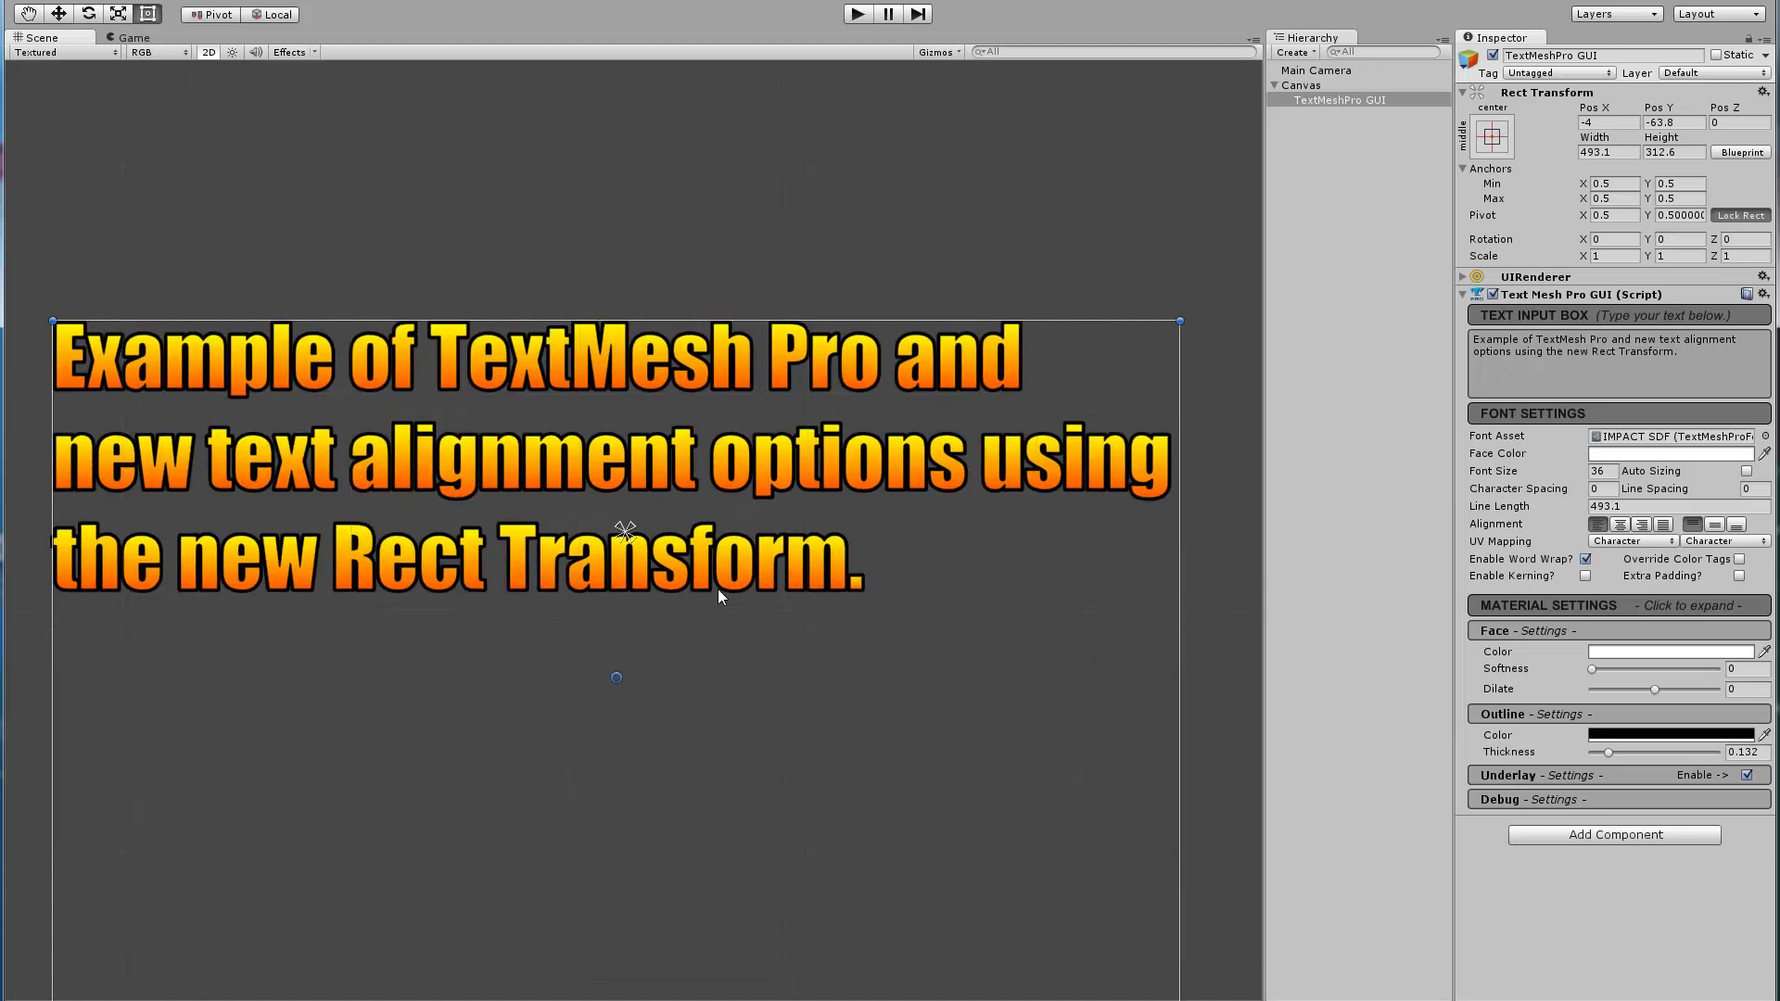
scroll(718, 587, up, 4)
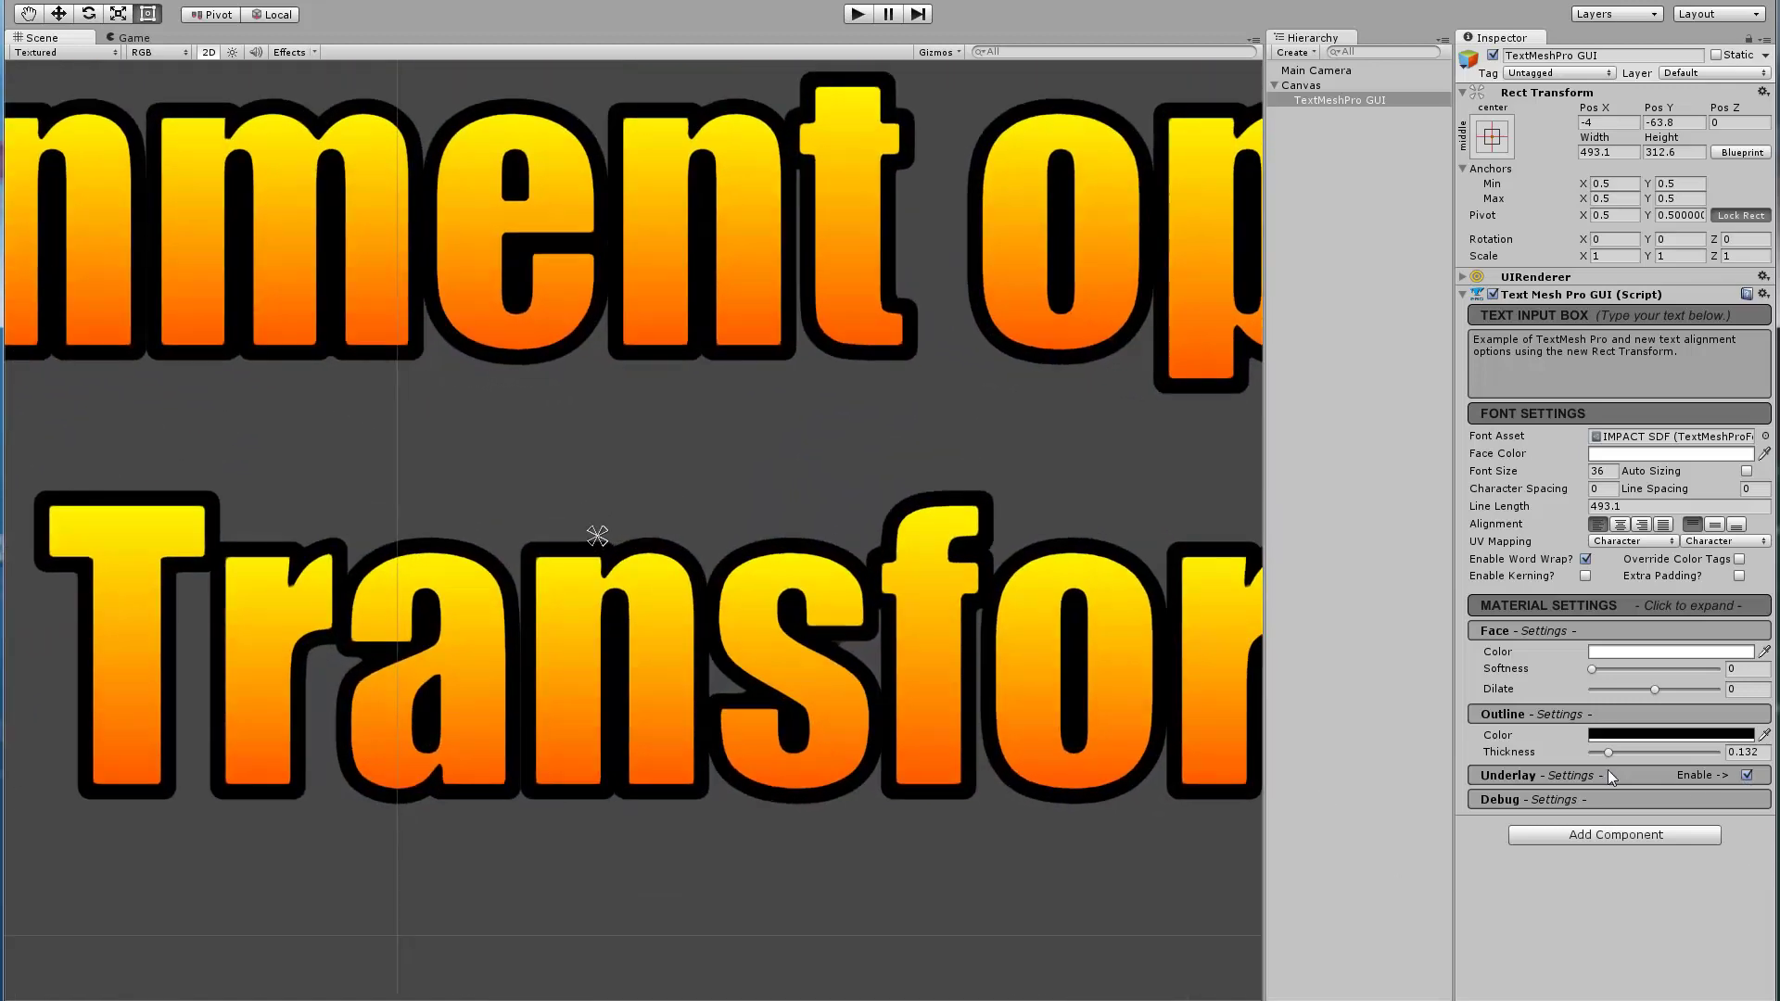
Expand Underlay Settings and set the offset to 0.681 / -0.815 with Dilate 0
click(1564, 777)
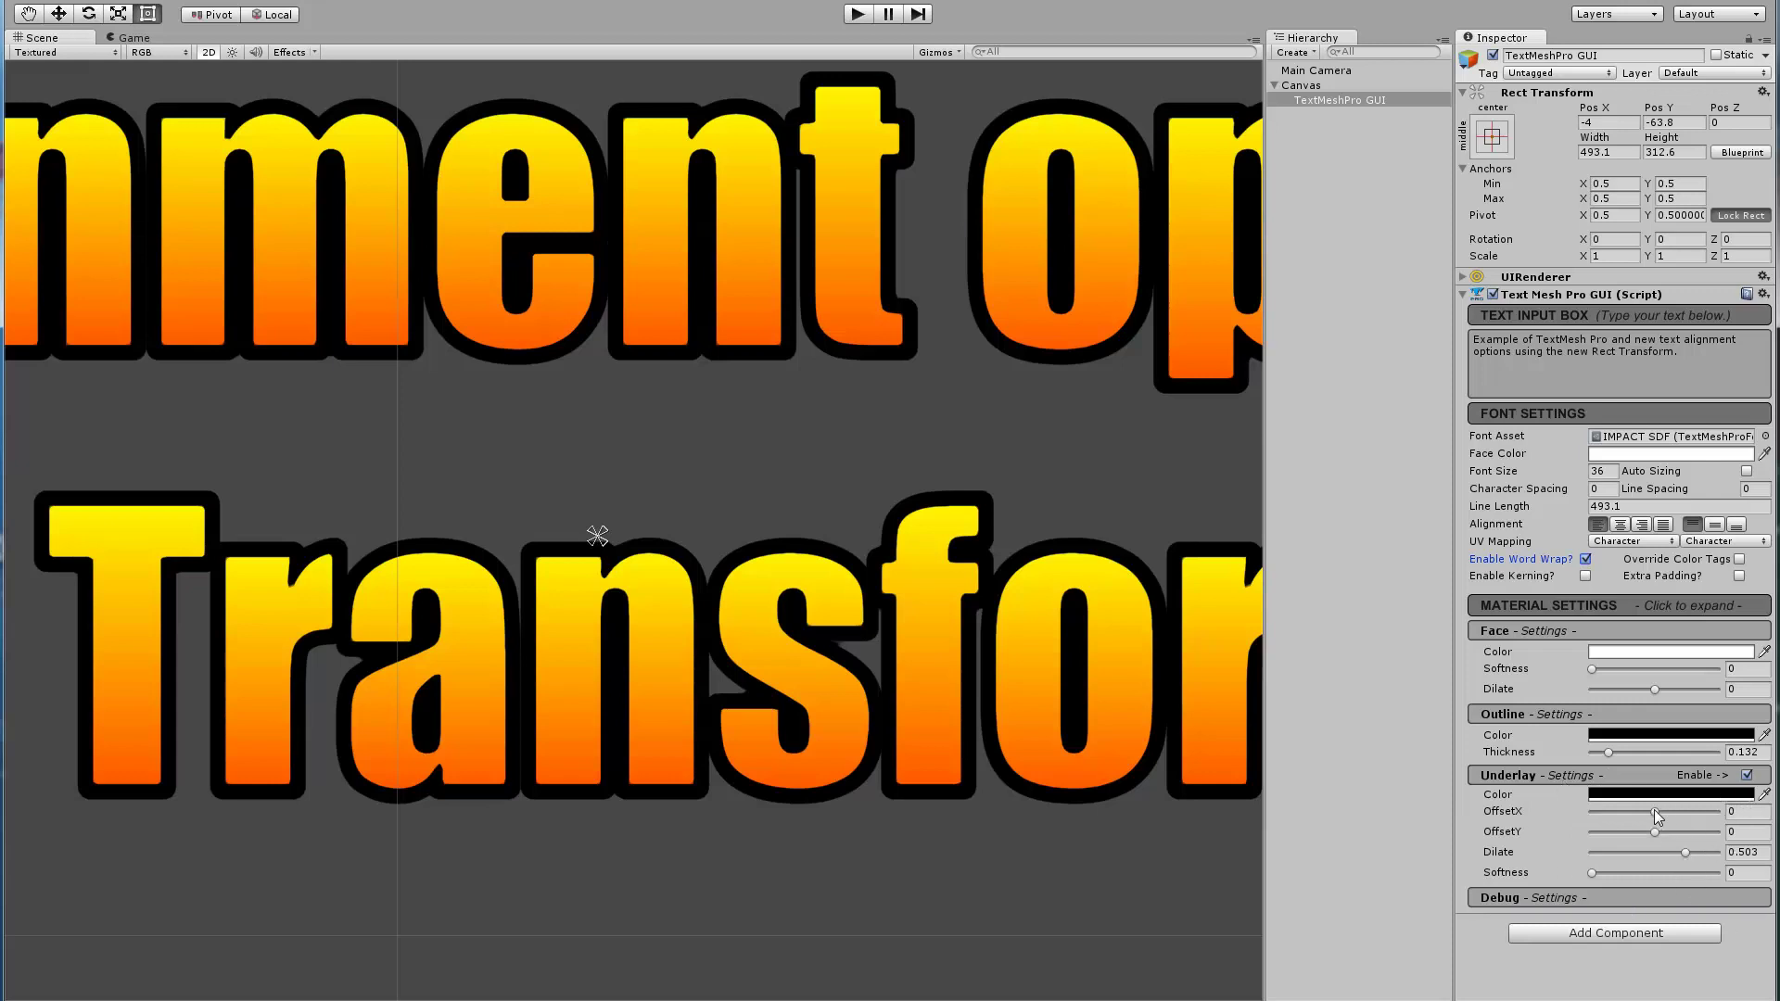
drag(1655, 811, 1610, 833)
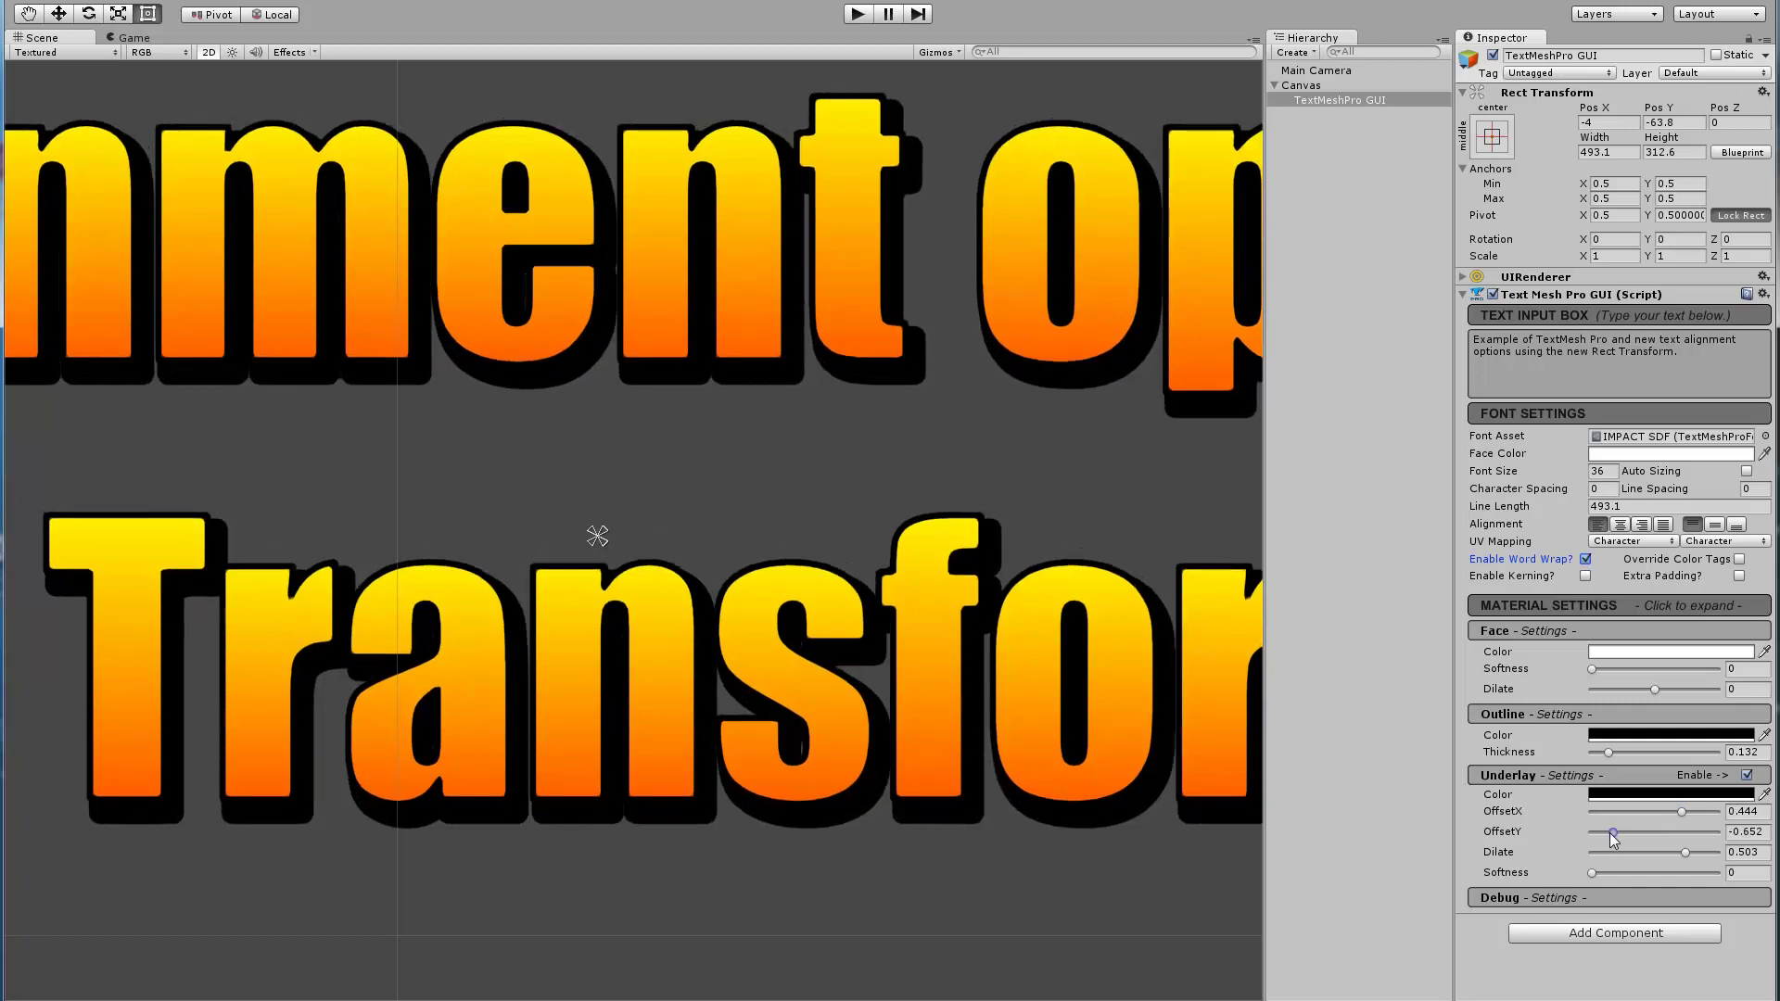
click(1762, 852)
text(0)
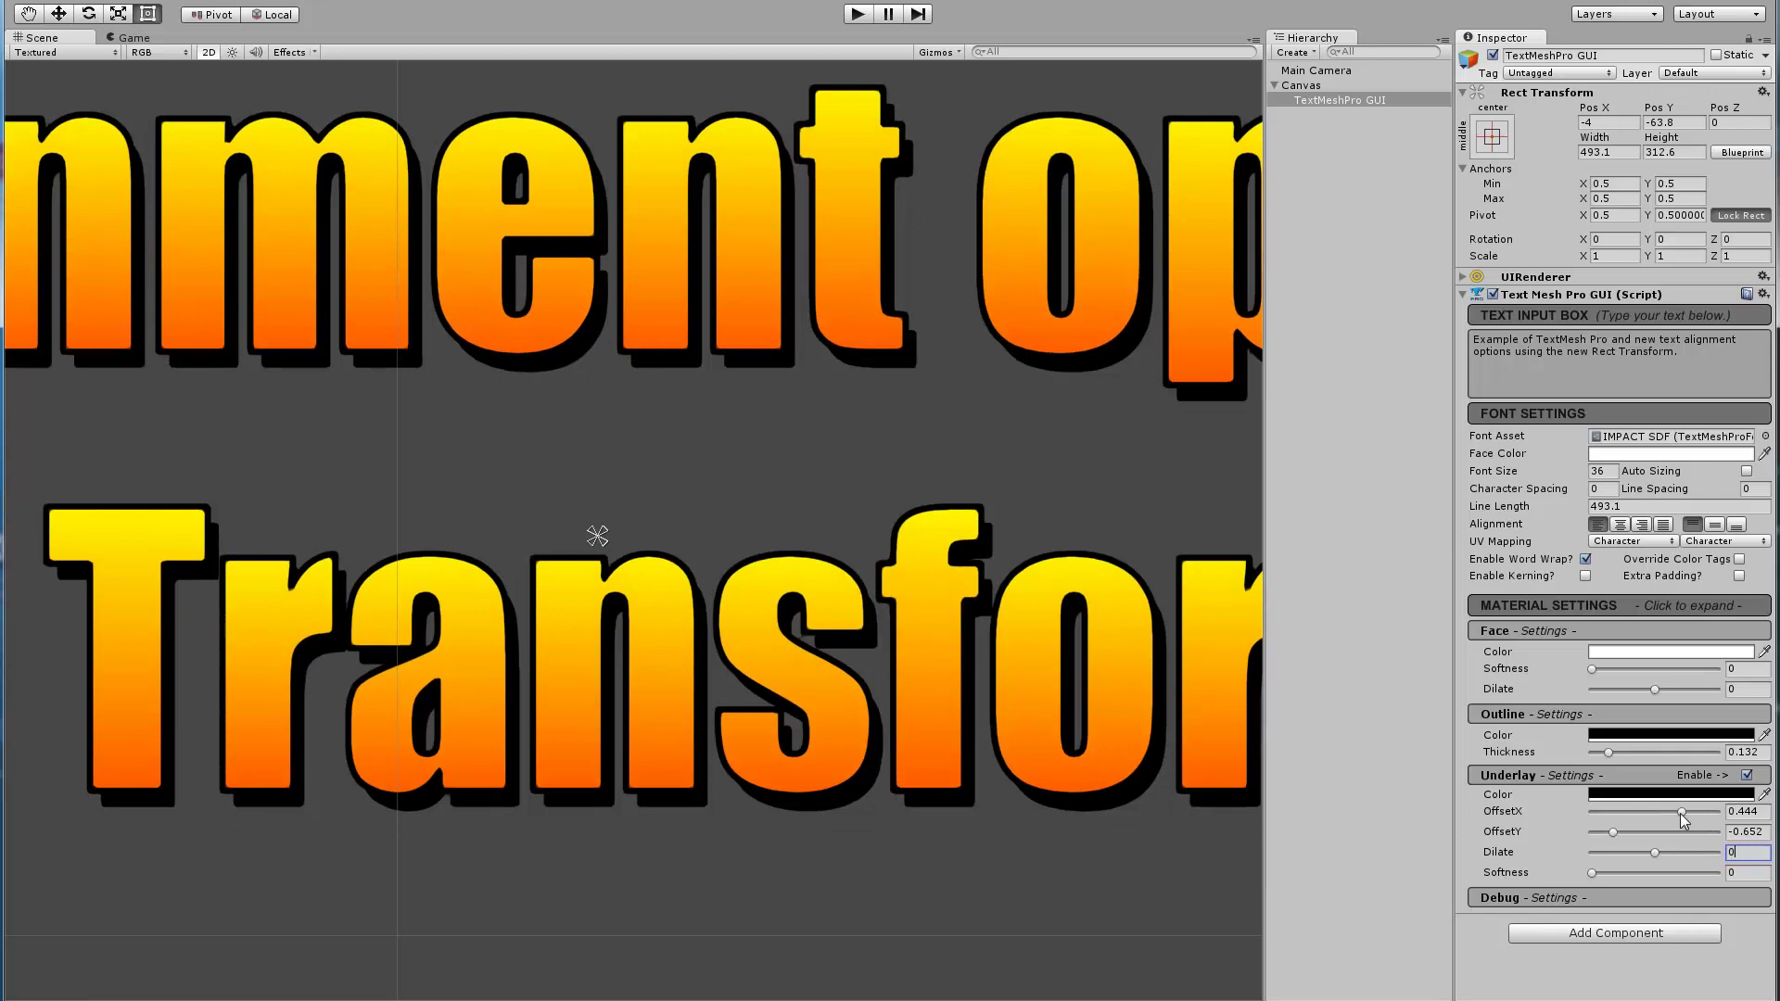
drag(1682, 812, 1604, 833)
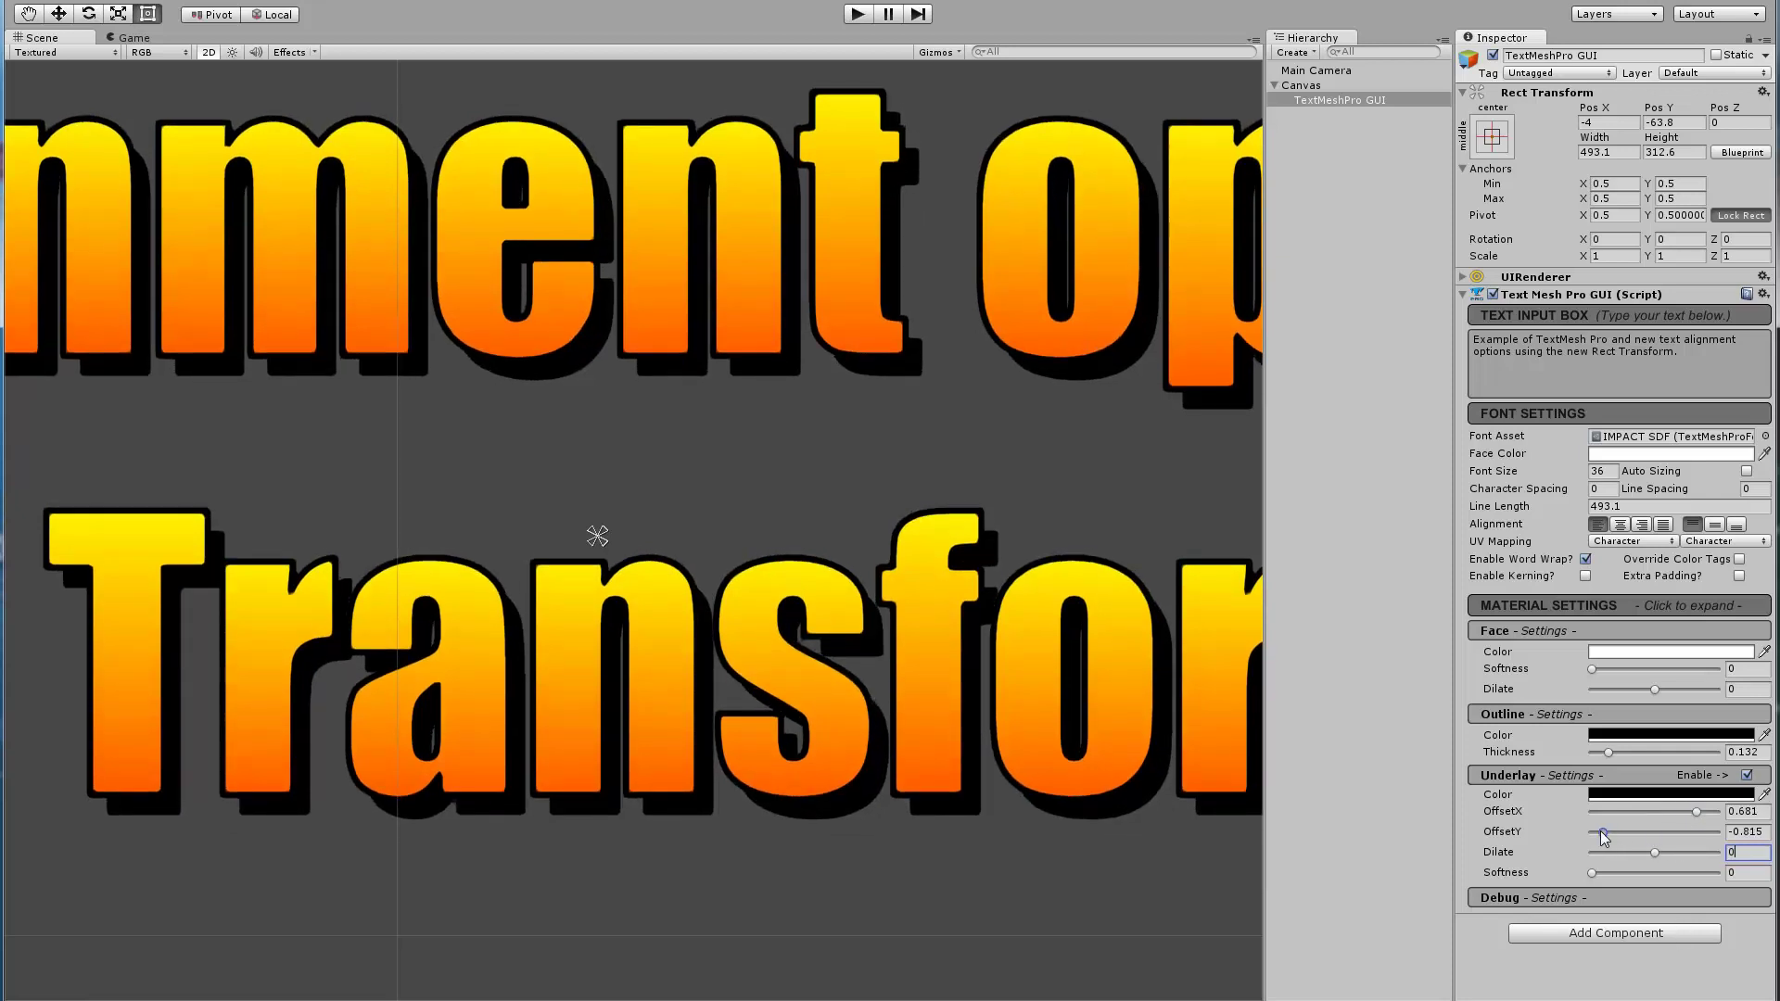
Lower the underlay colour's alpha to 77, set Softness 0.304, and frame the text
click(1675, 798)
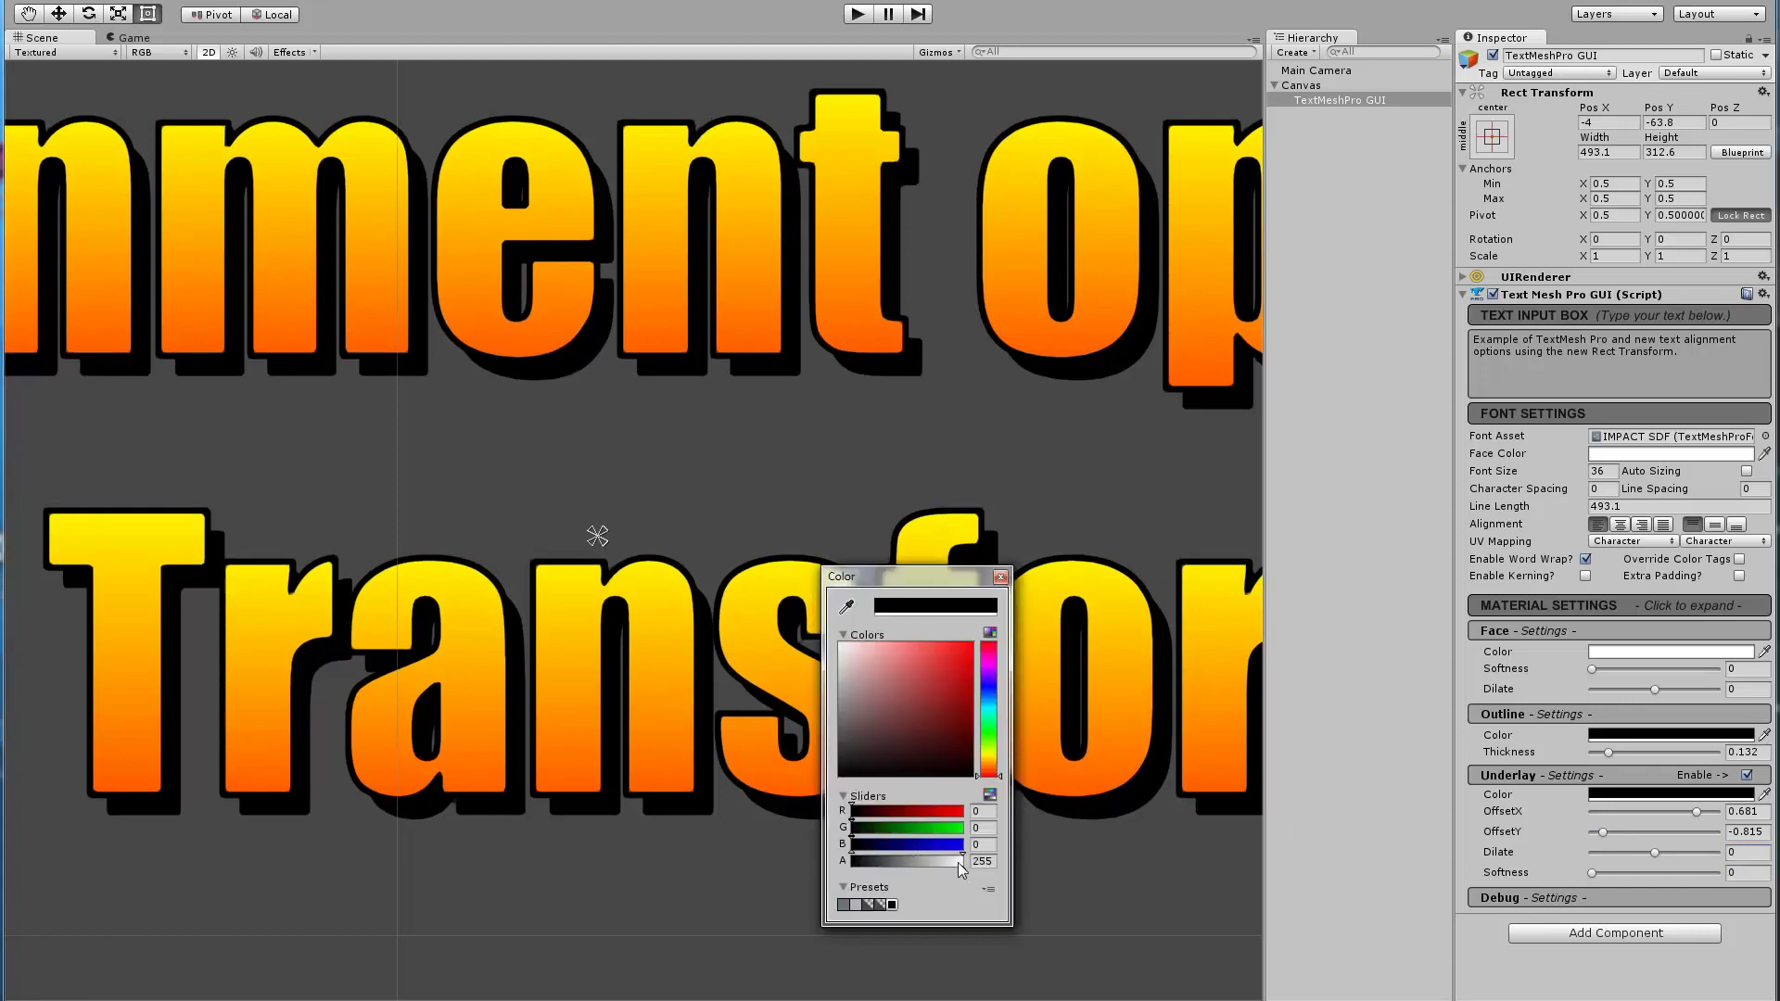
drag(959, 864, 887, 864)
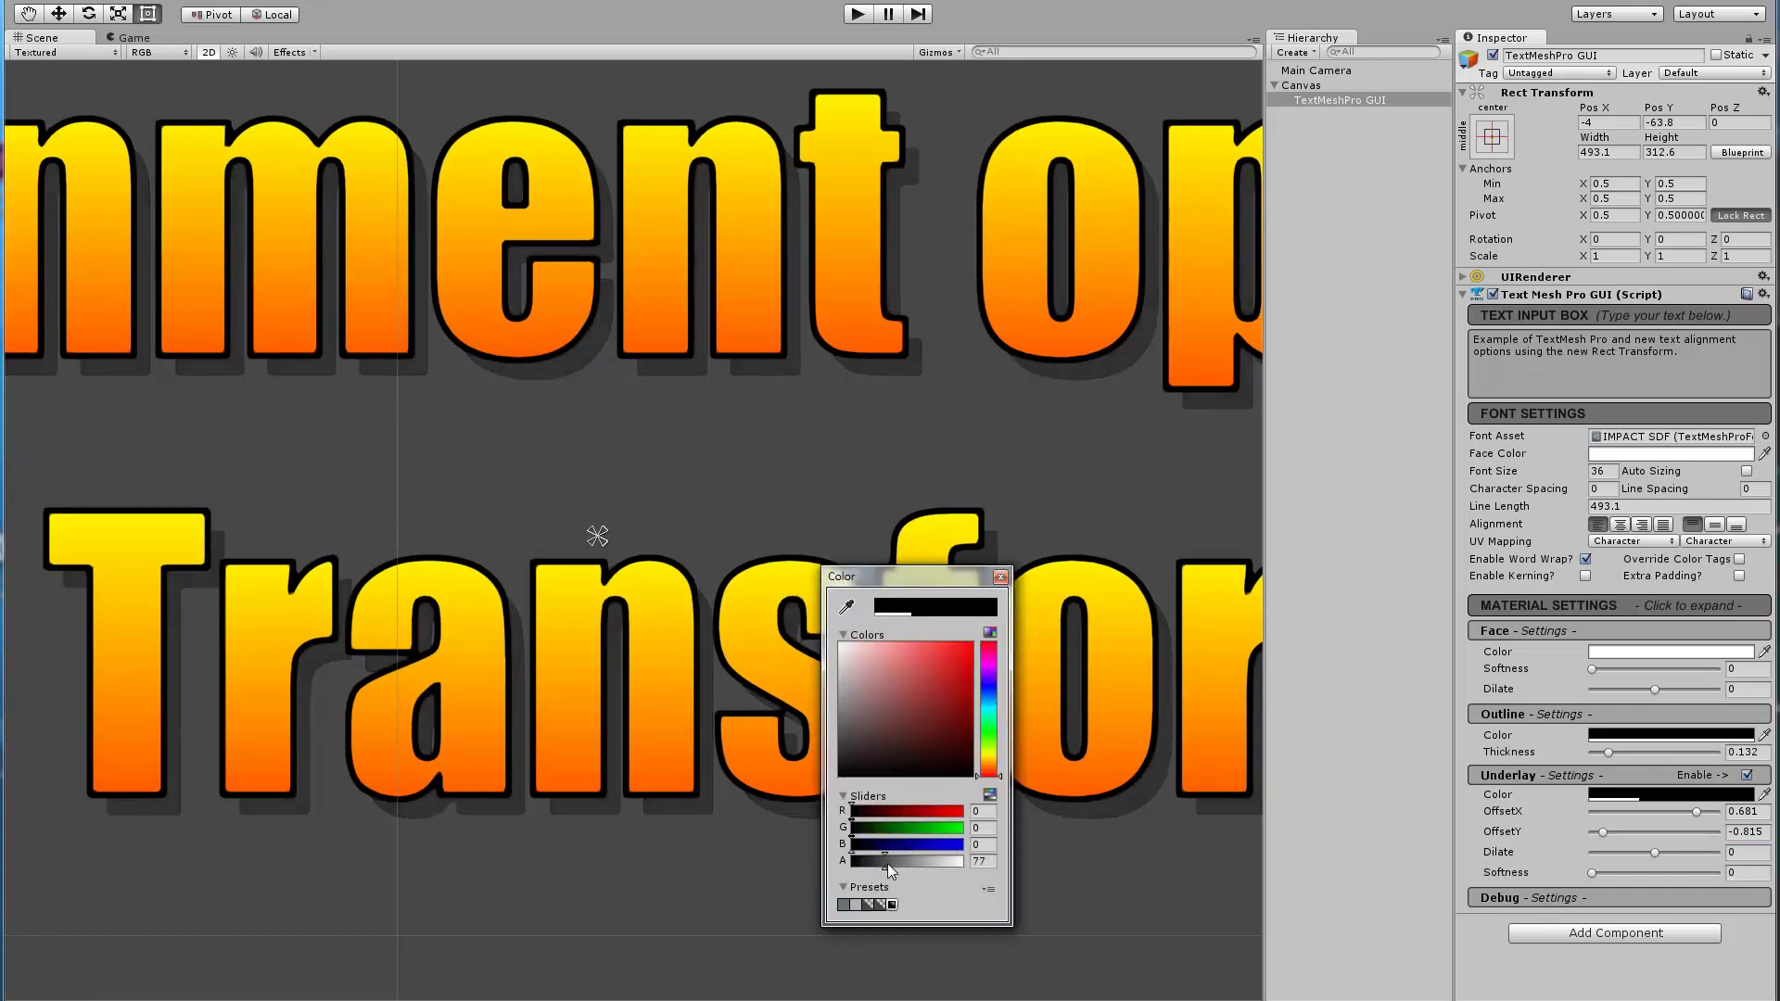
click(1001, 577)
drag(1593, 874, 1631, 879)
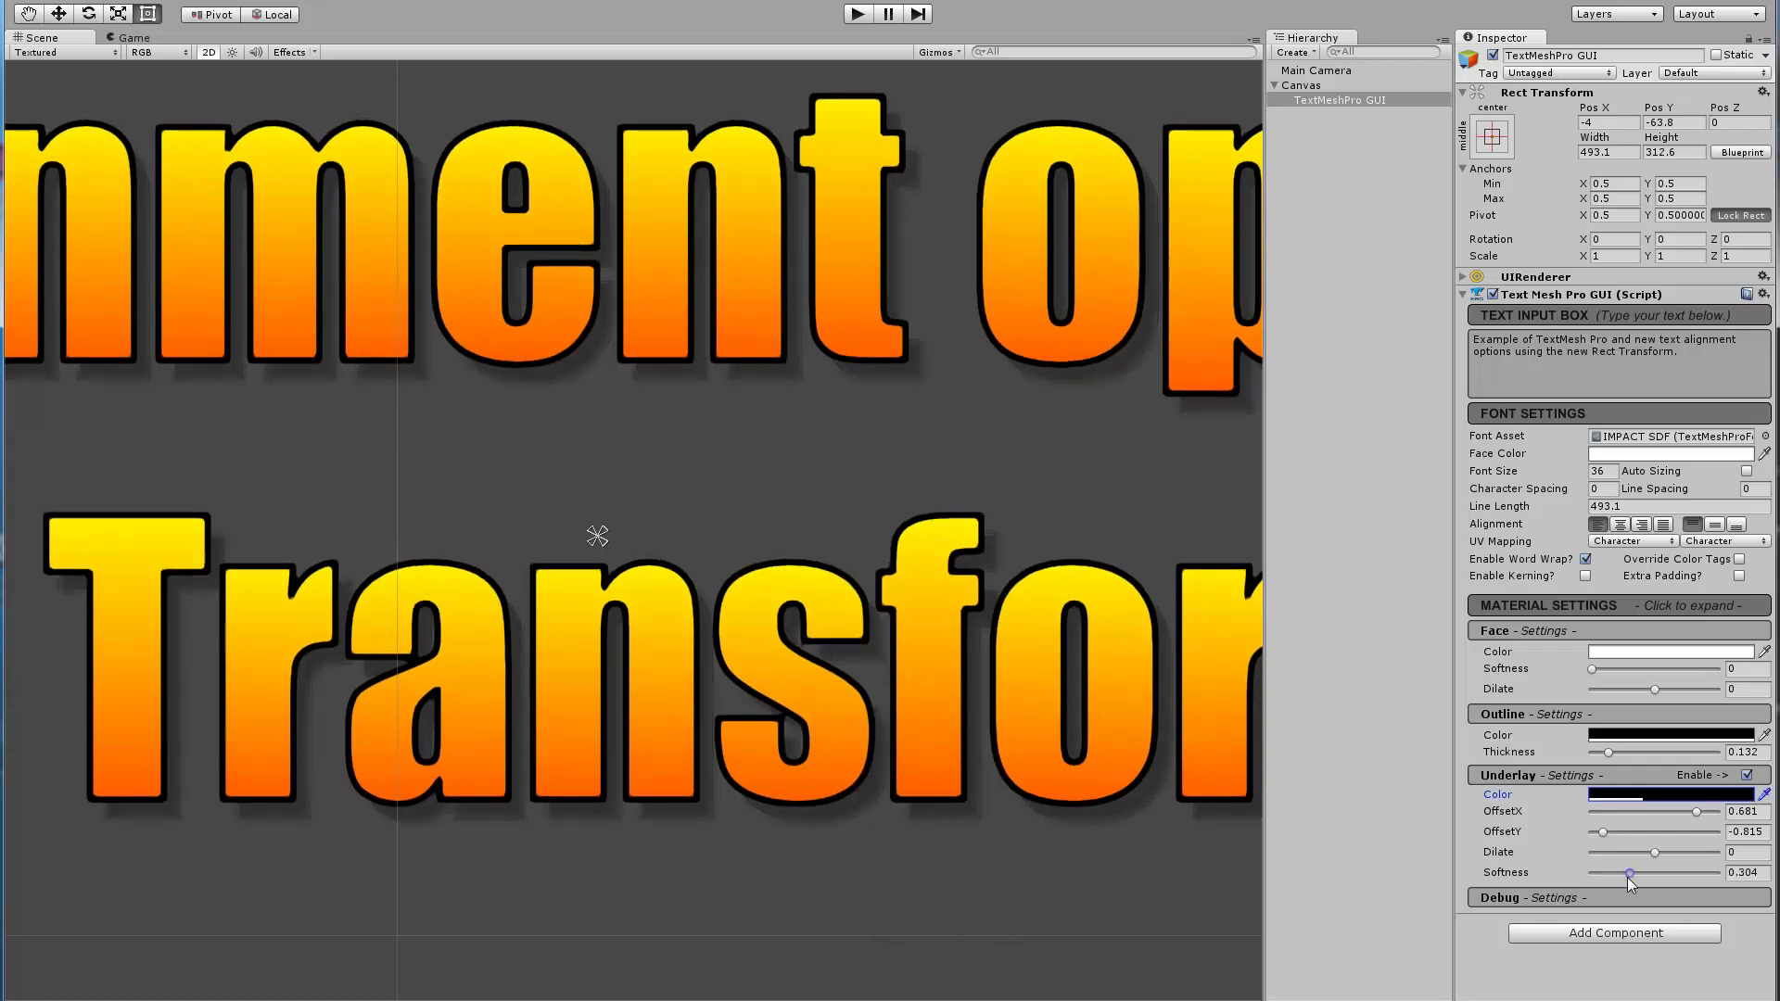
scroll(570, 514, down, 5)
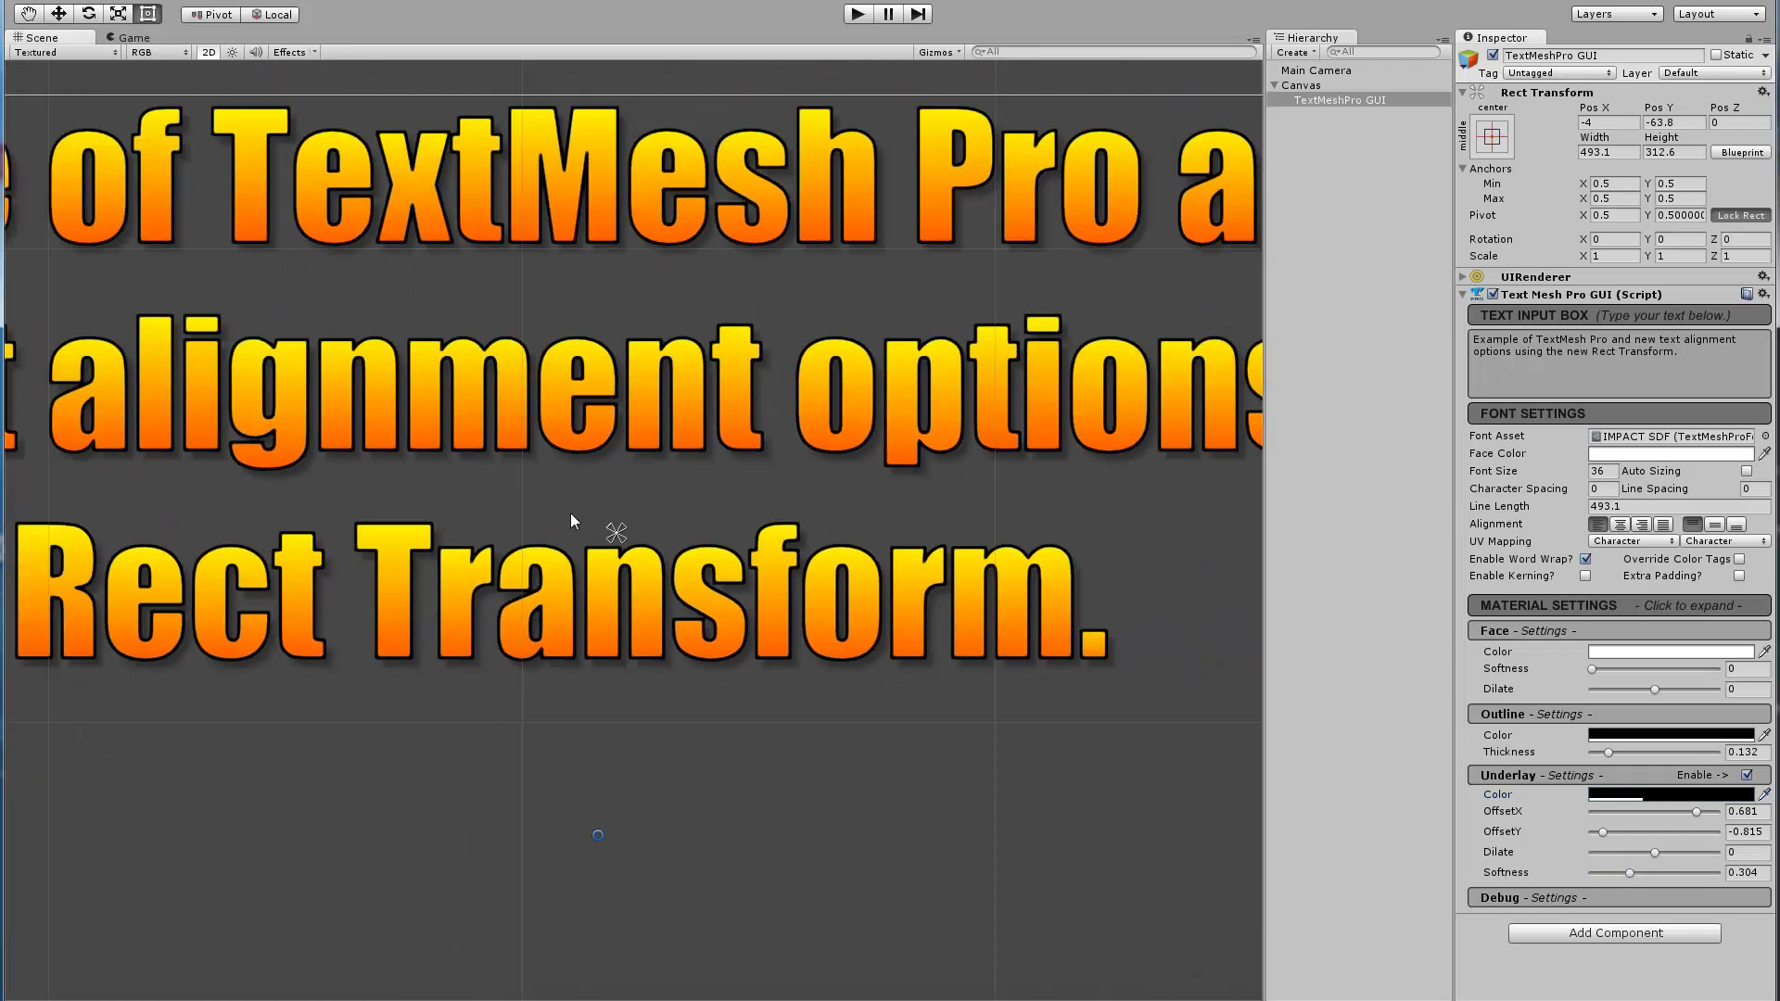
key(f)
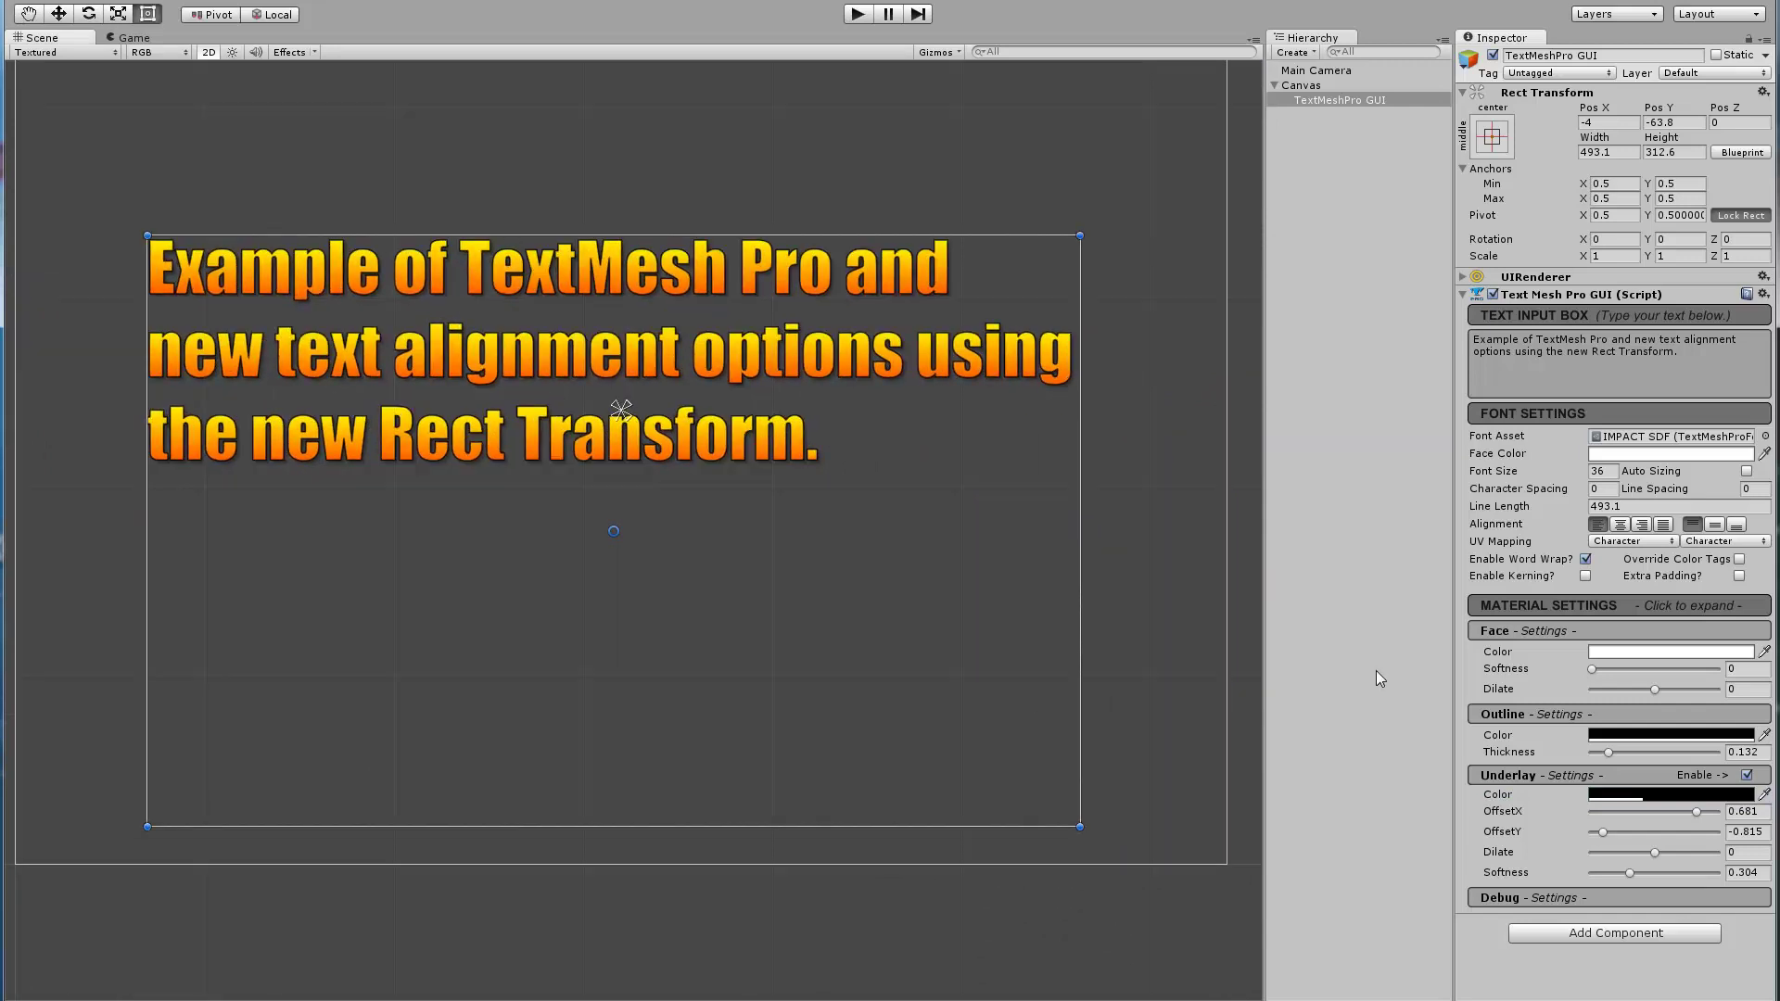
Try centre and right alignment, settle on justified, and test rewrapping at other widths
click(1620, 525)
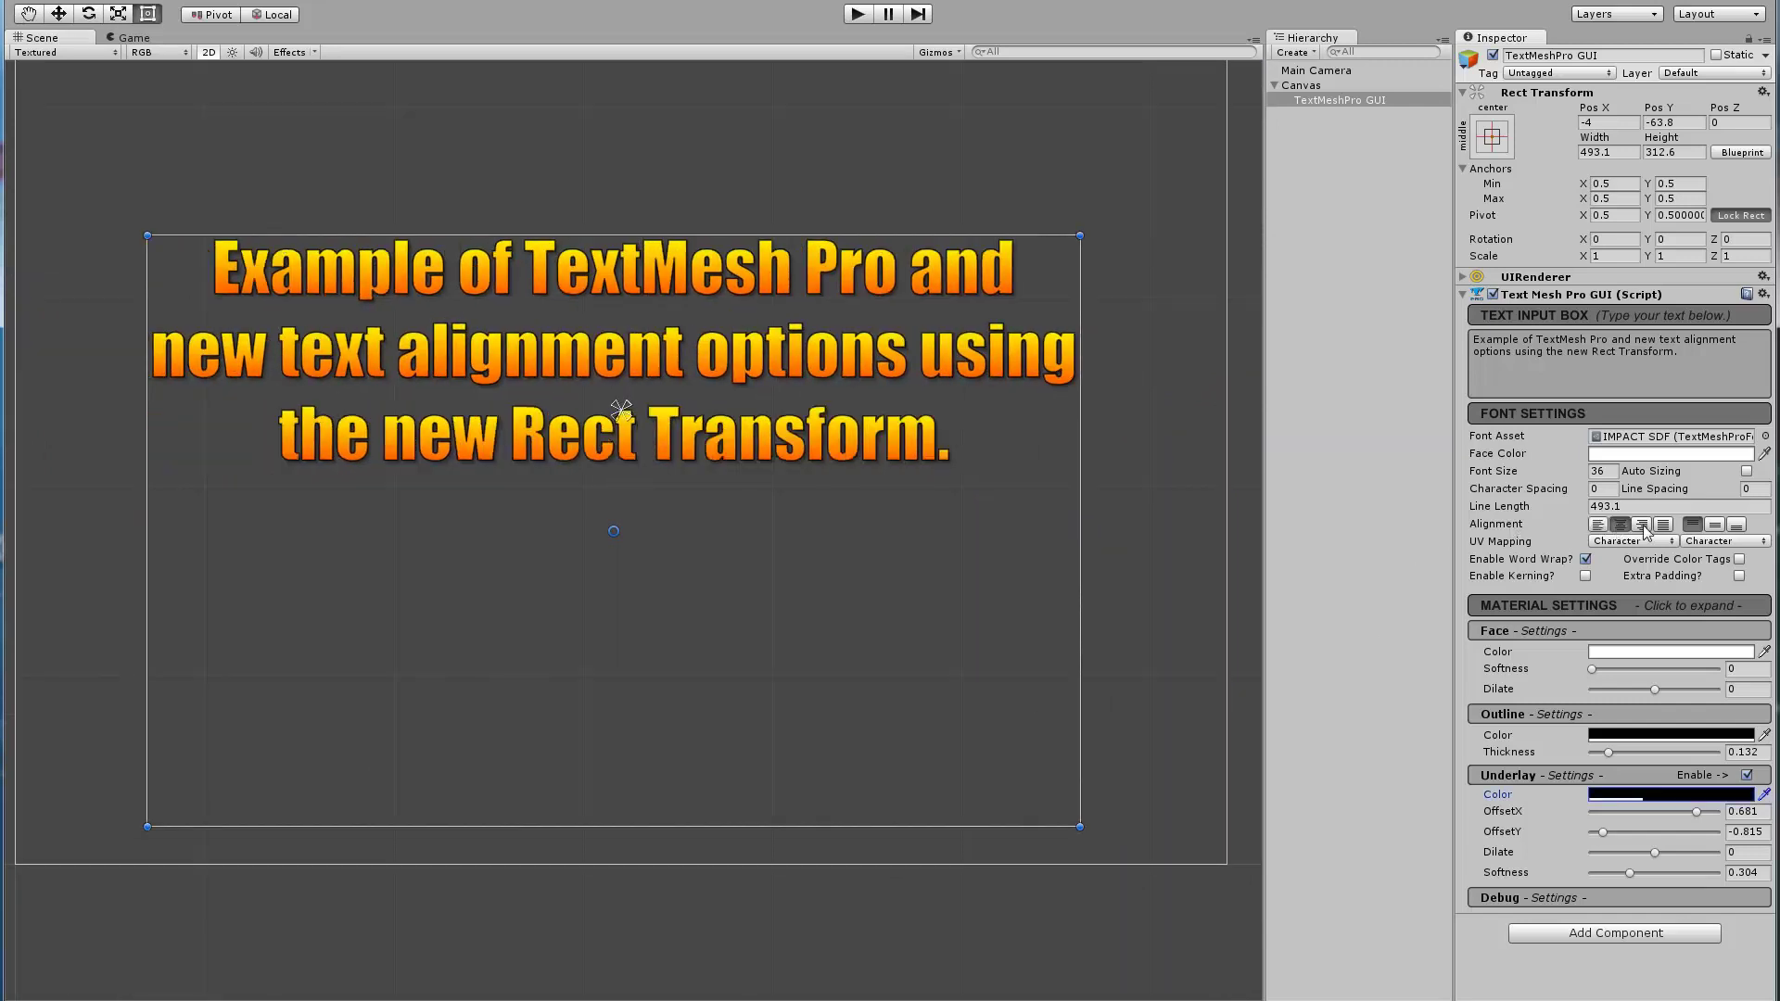
click(1642, 524)
click(1663, 525)
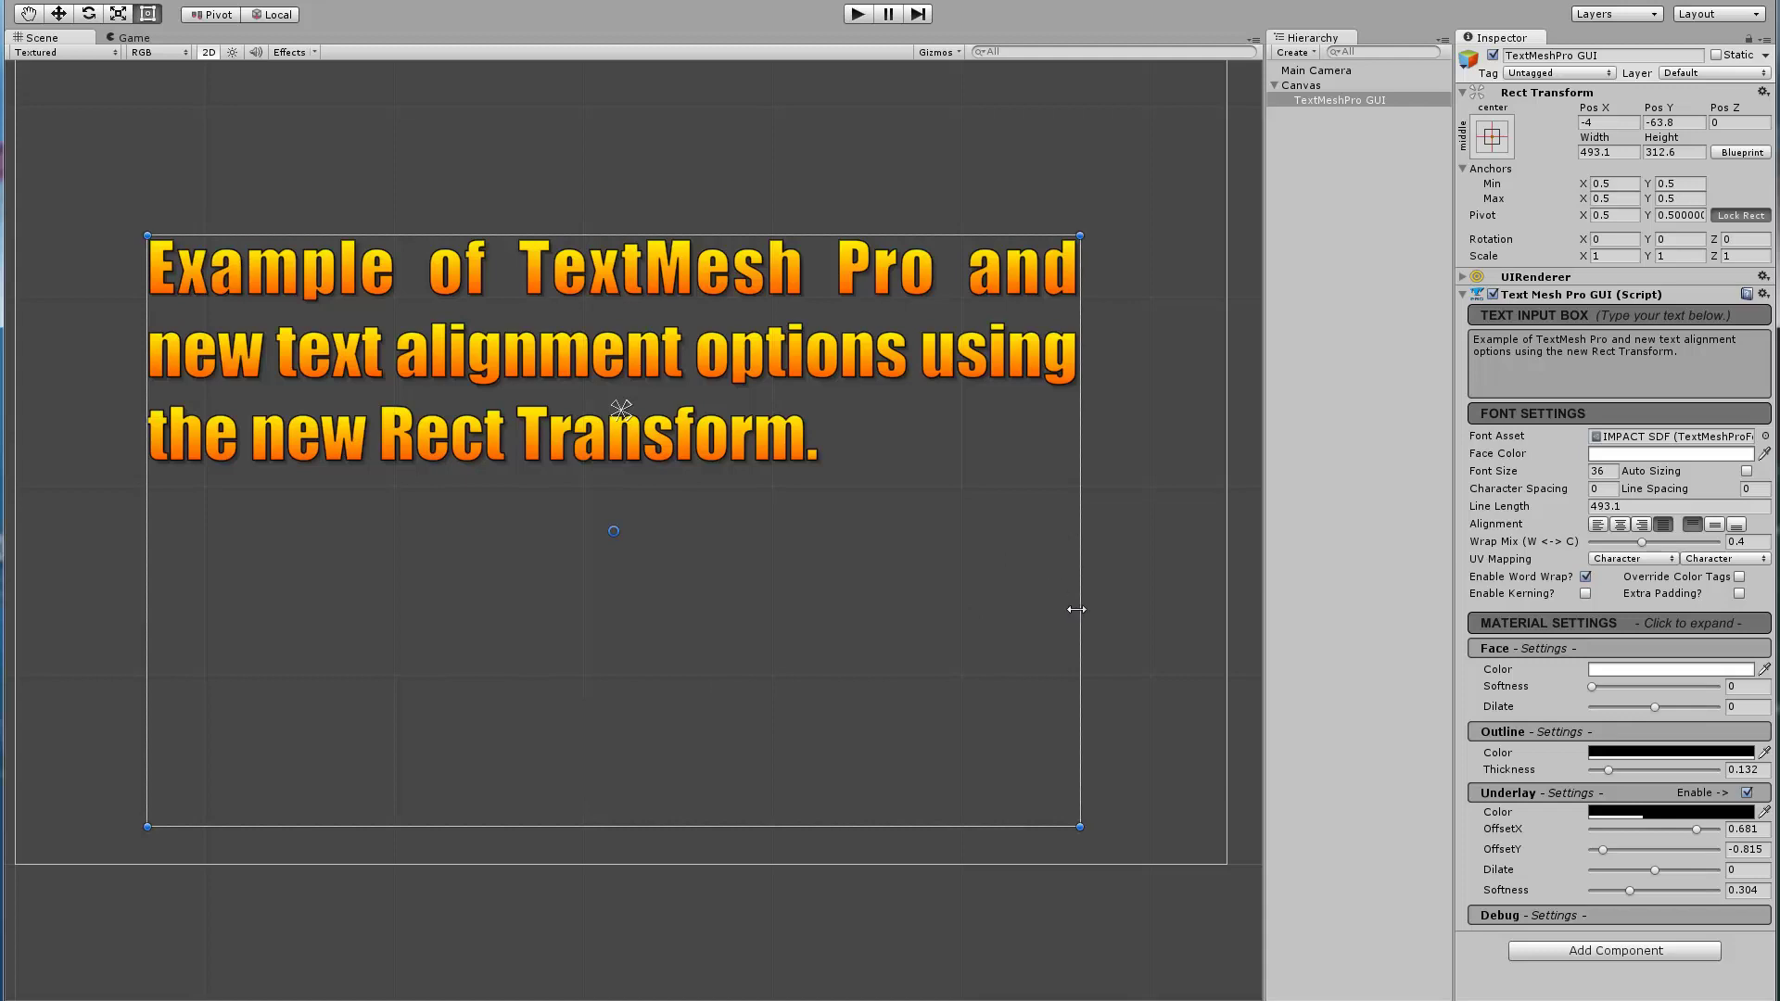
drag(1075, 609, 751, 668)
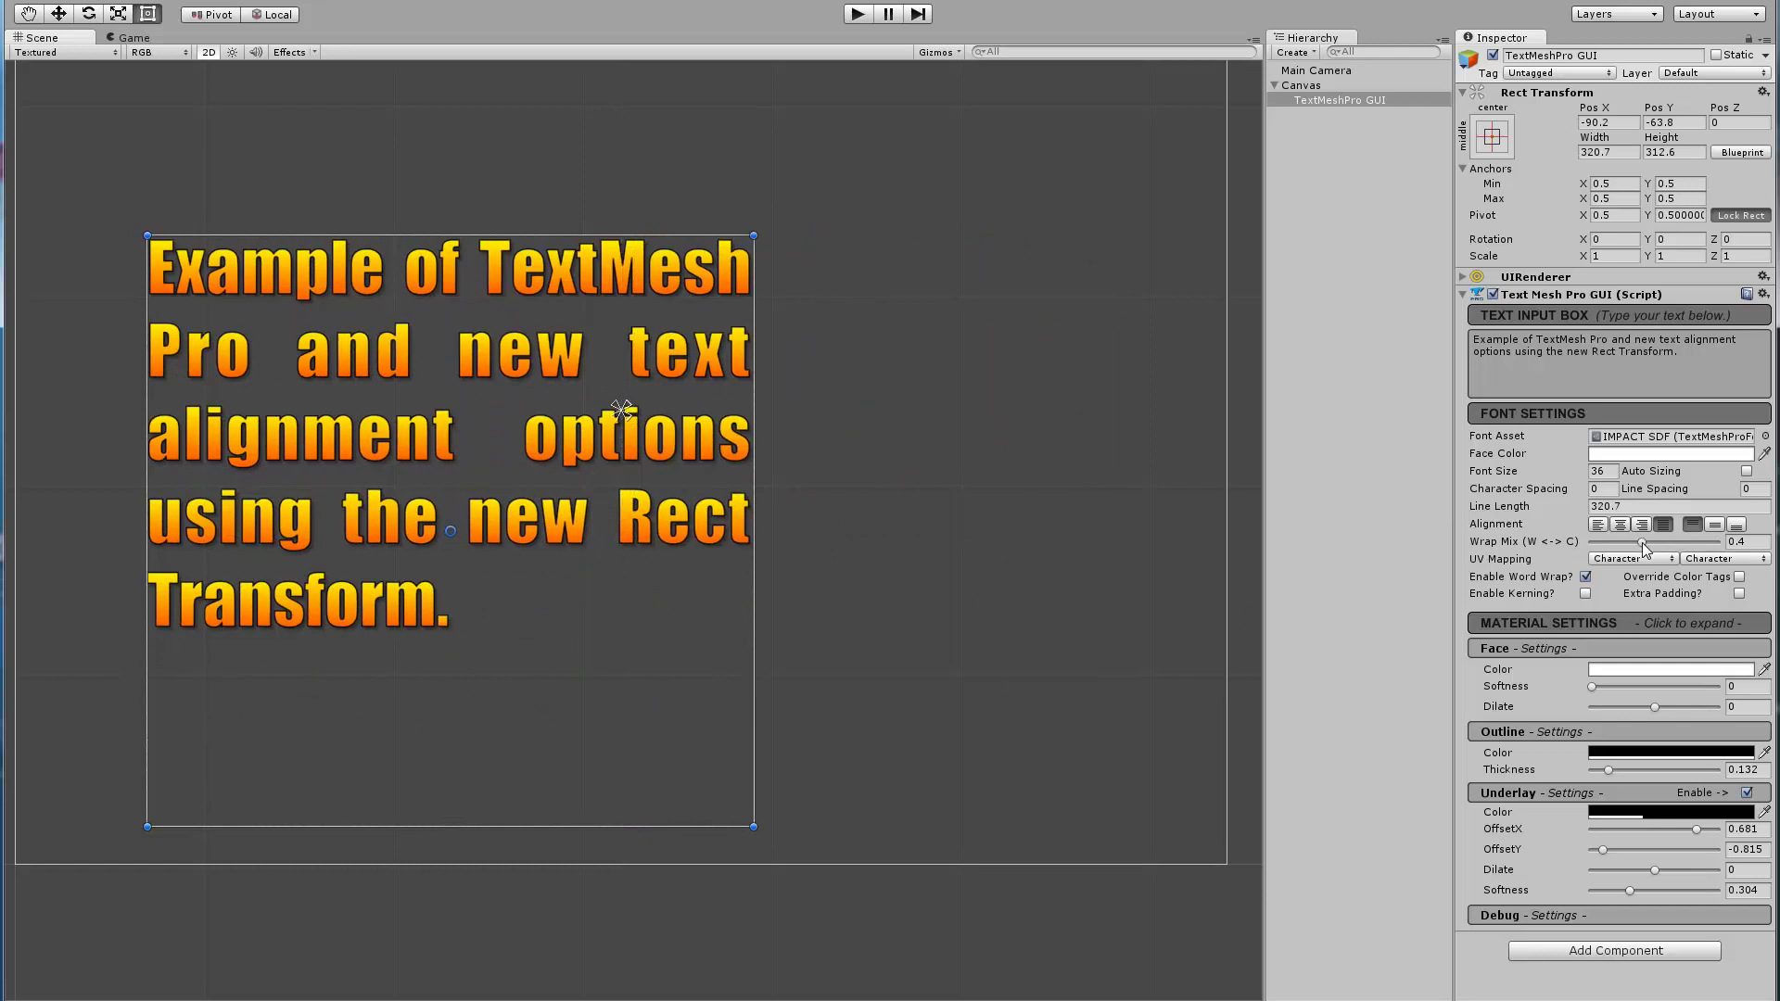
Set Wrap Mix to 0.504 and widen the text box to 506.8
drag(1643, 543, 1588, 546)
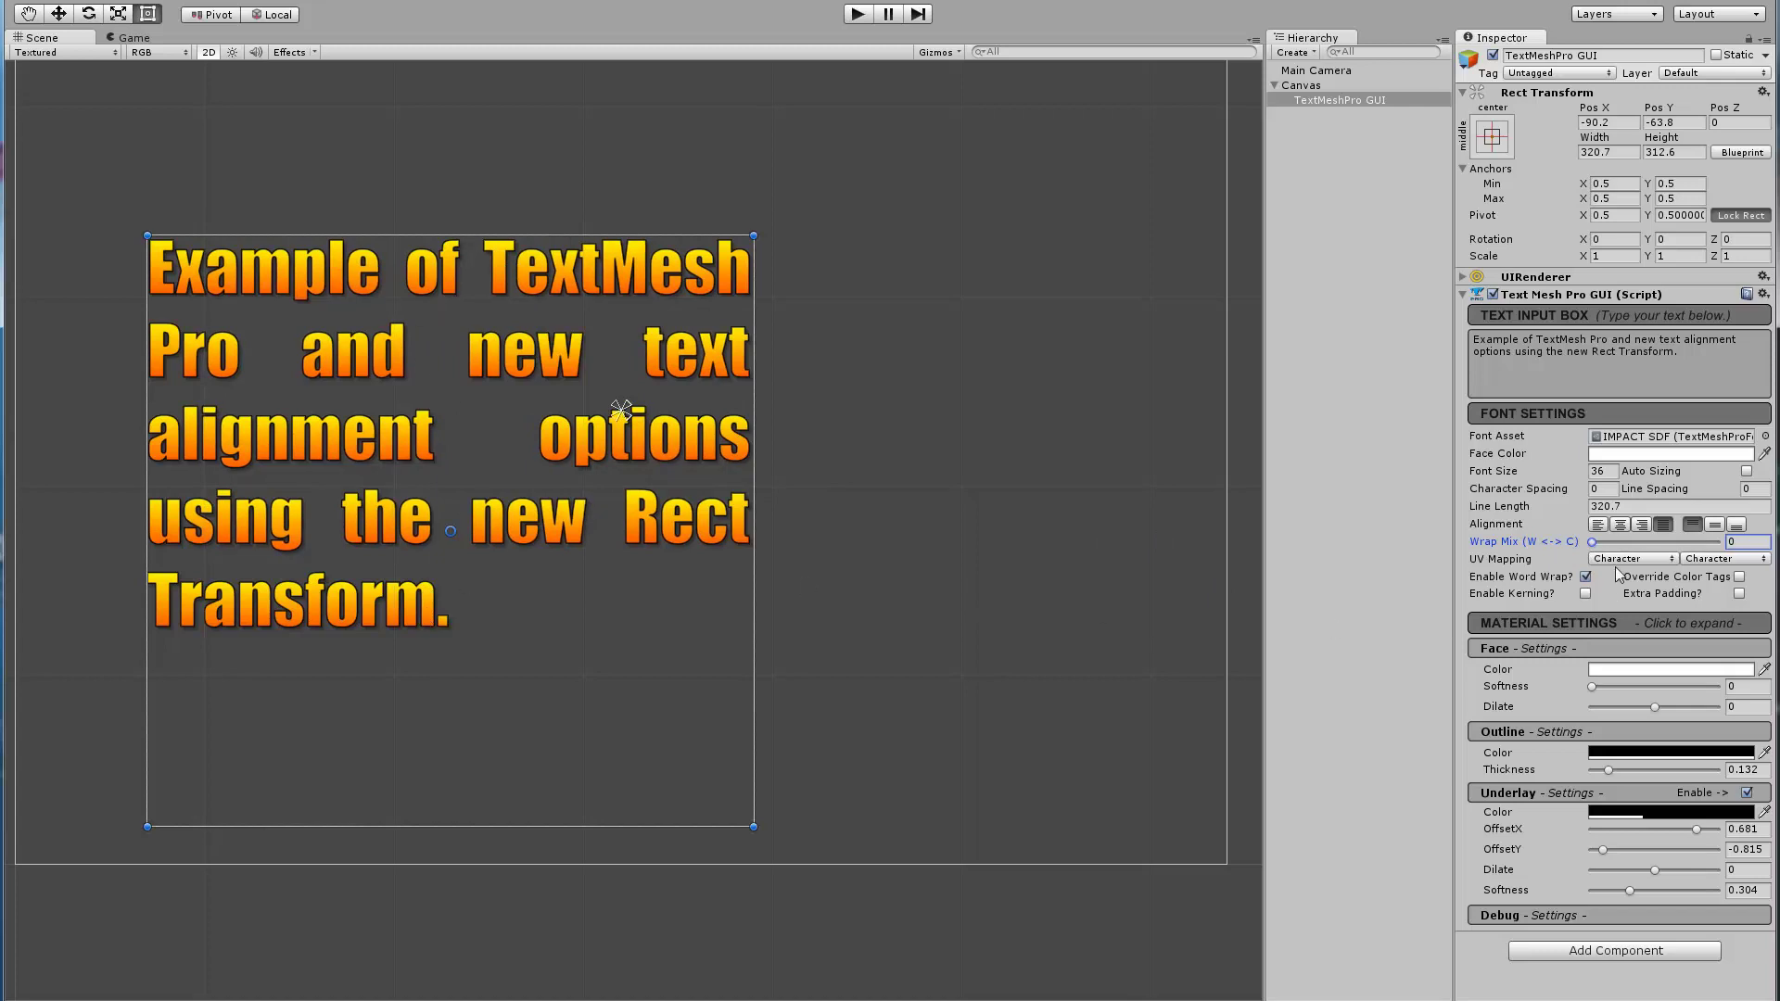
drag(1593, 546, 1657, 543)
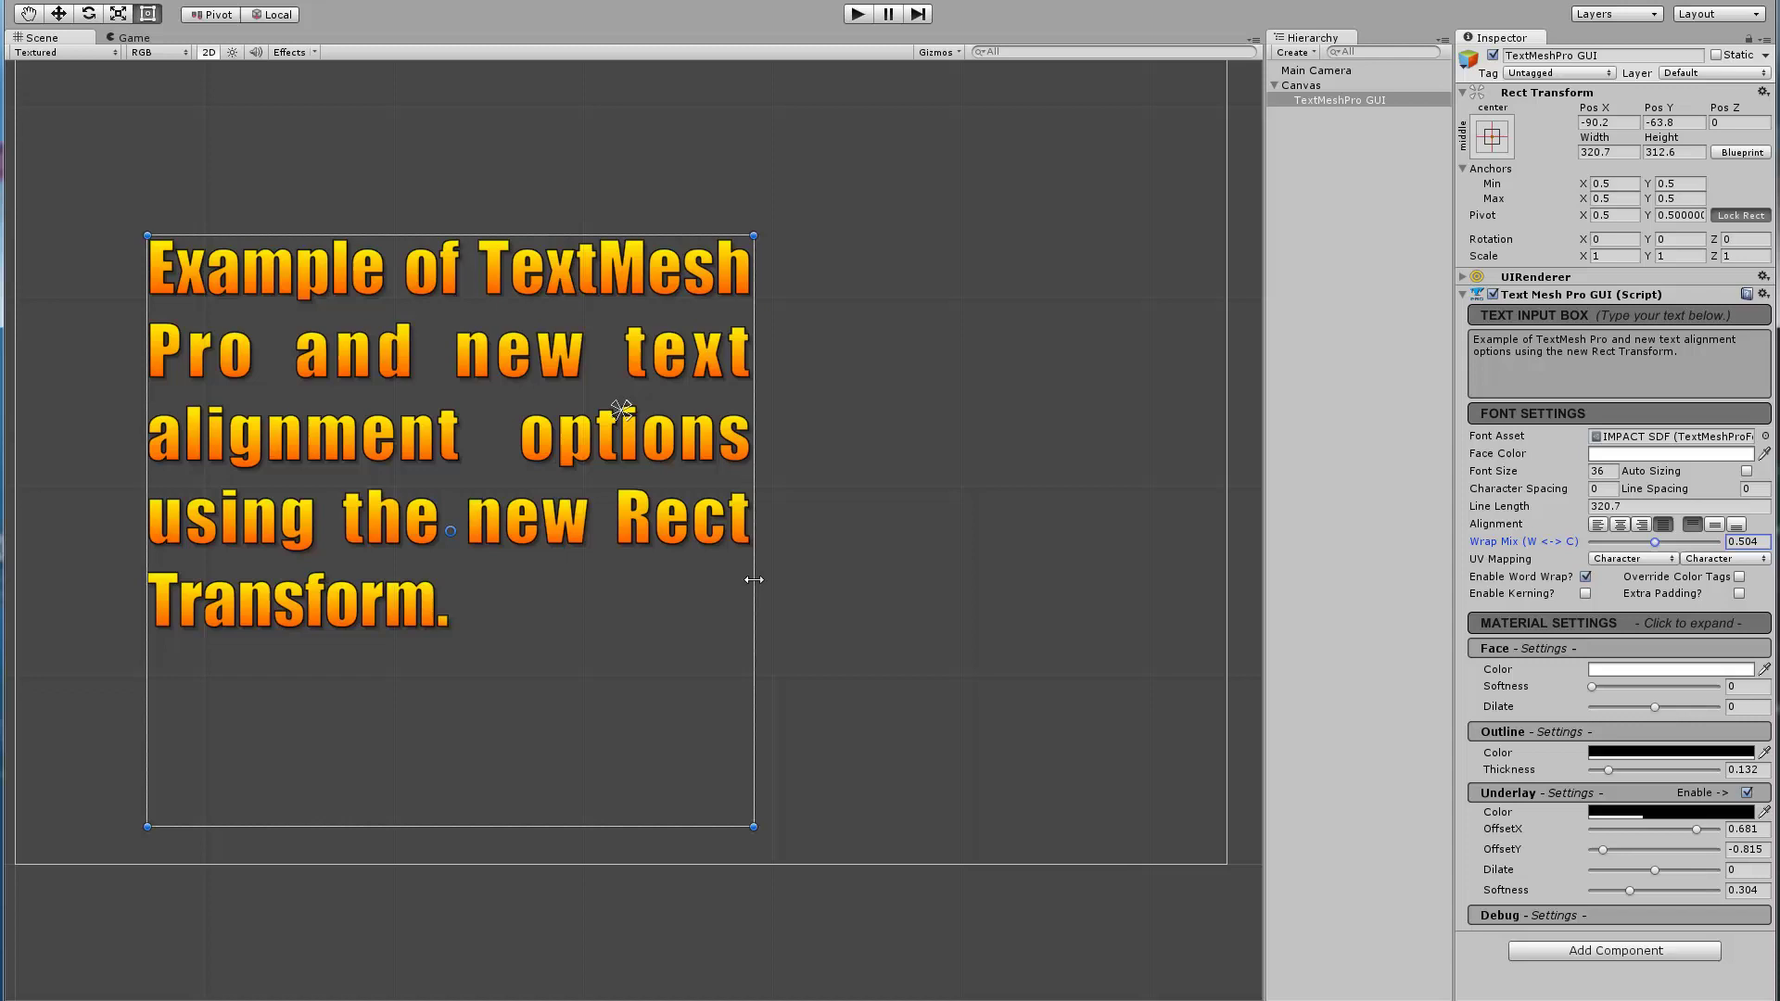
drag(754, 579, 1107, 600)
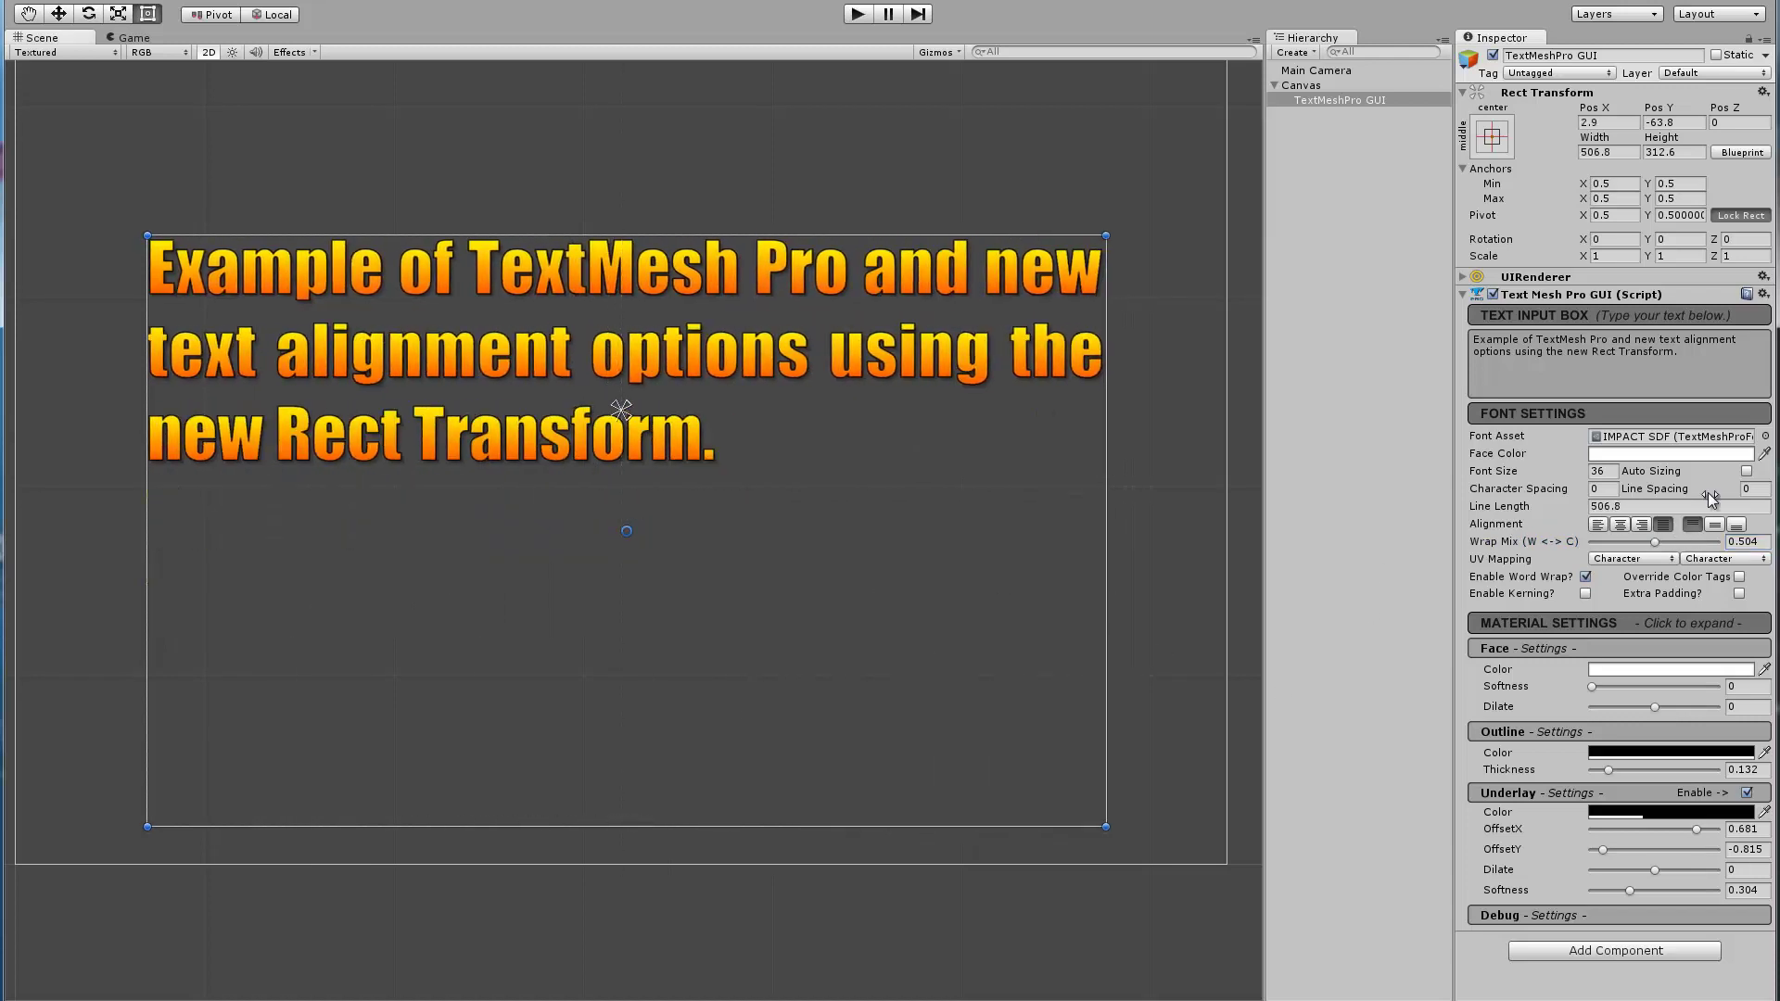
Set Character Spacing to 4.2 and, after trying -27.2 and -2.64, leave Line Spacing at 0
drag(1522, 496, 1667, 527)
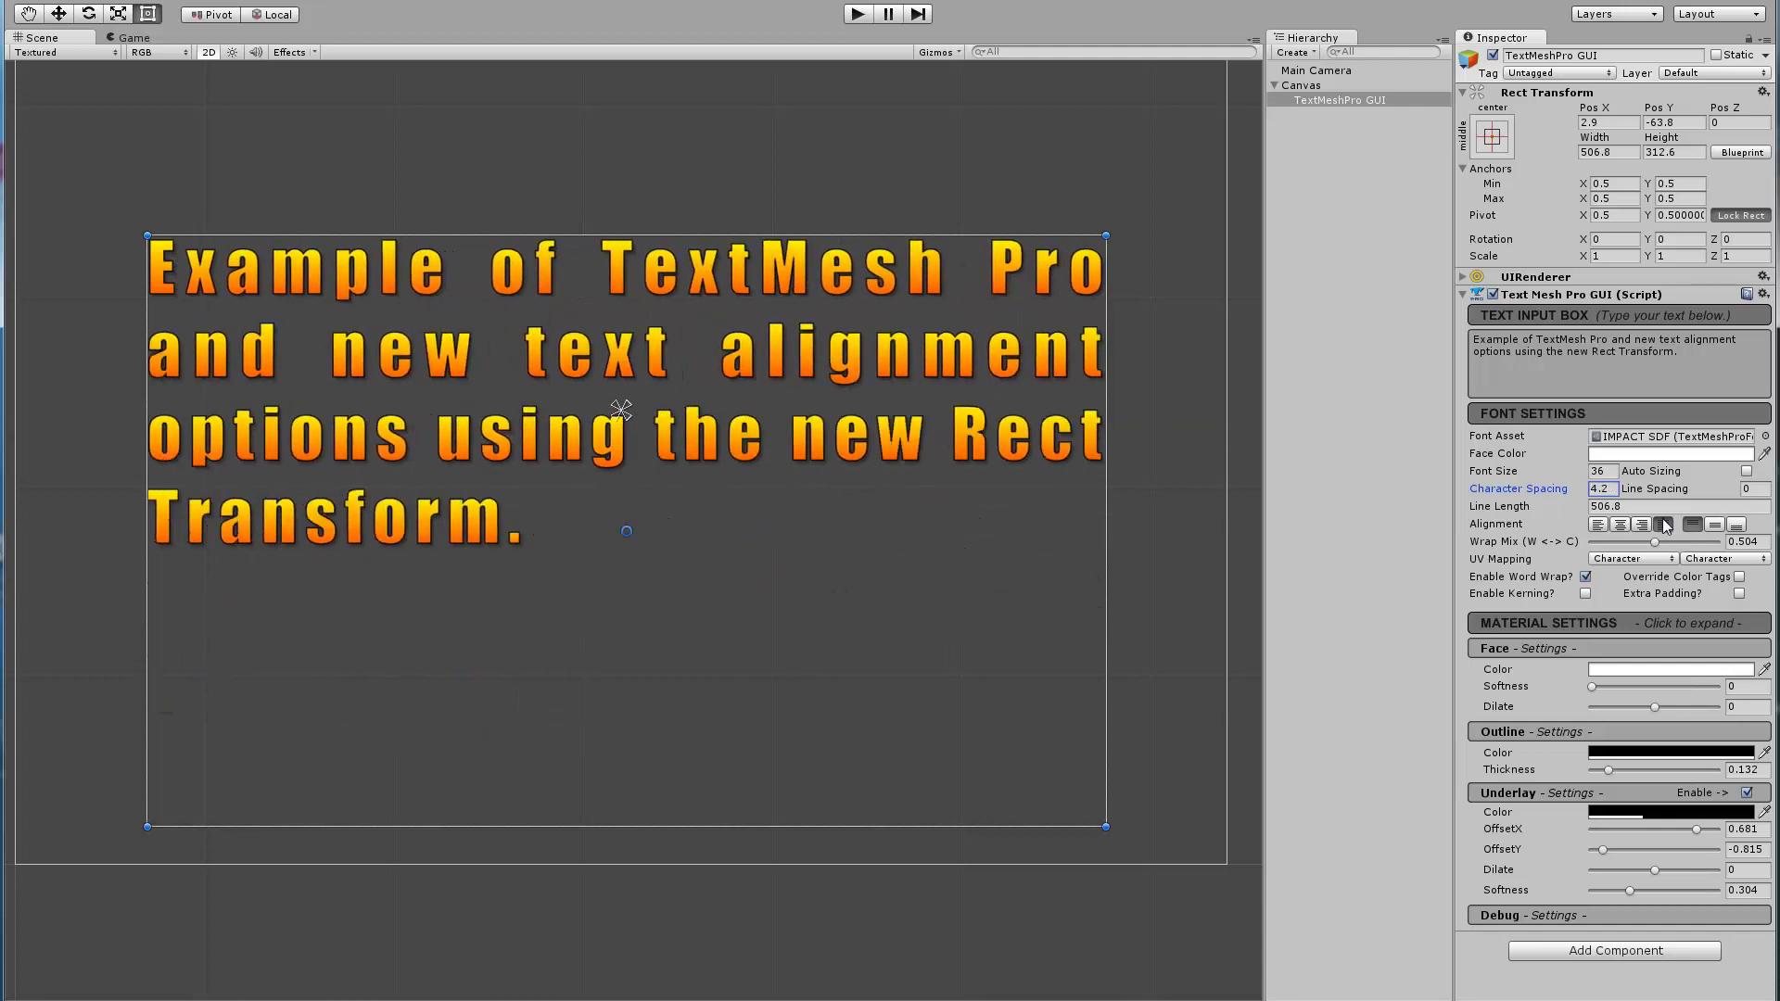
click(1614, 492)
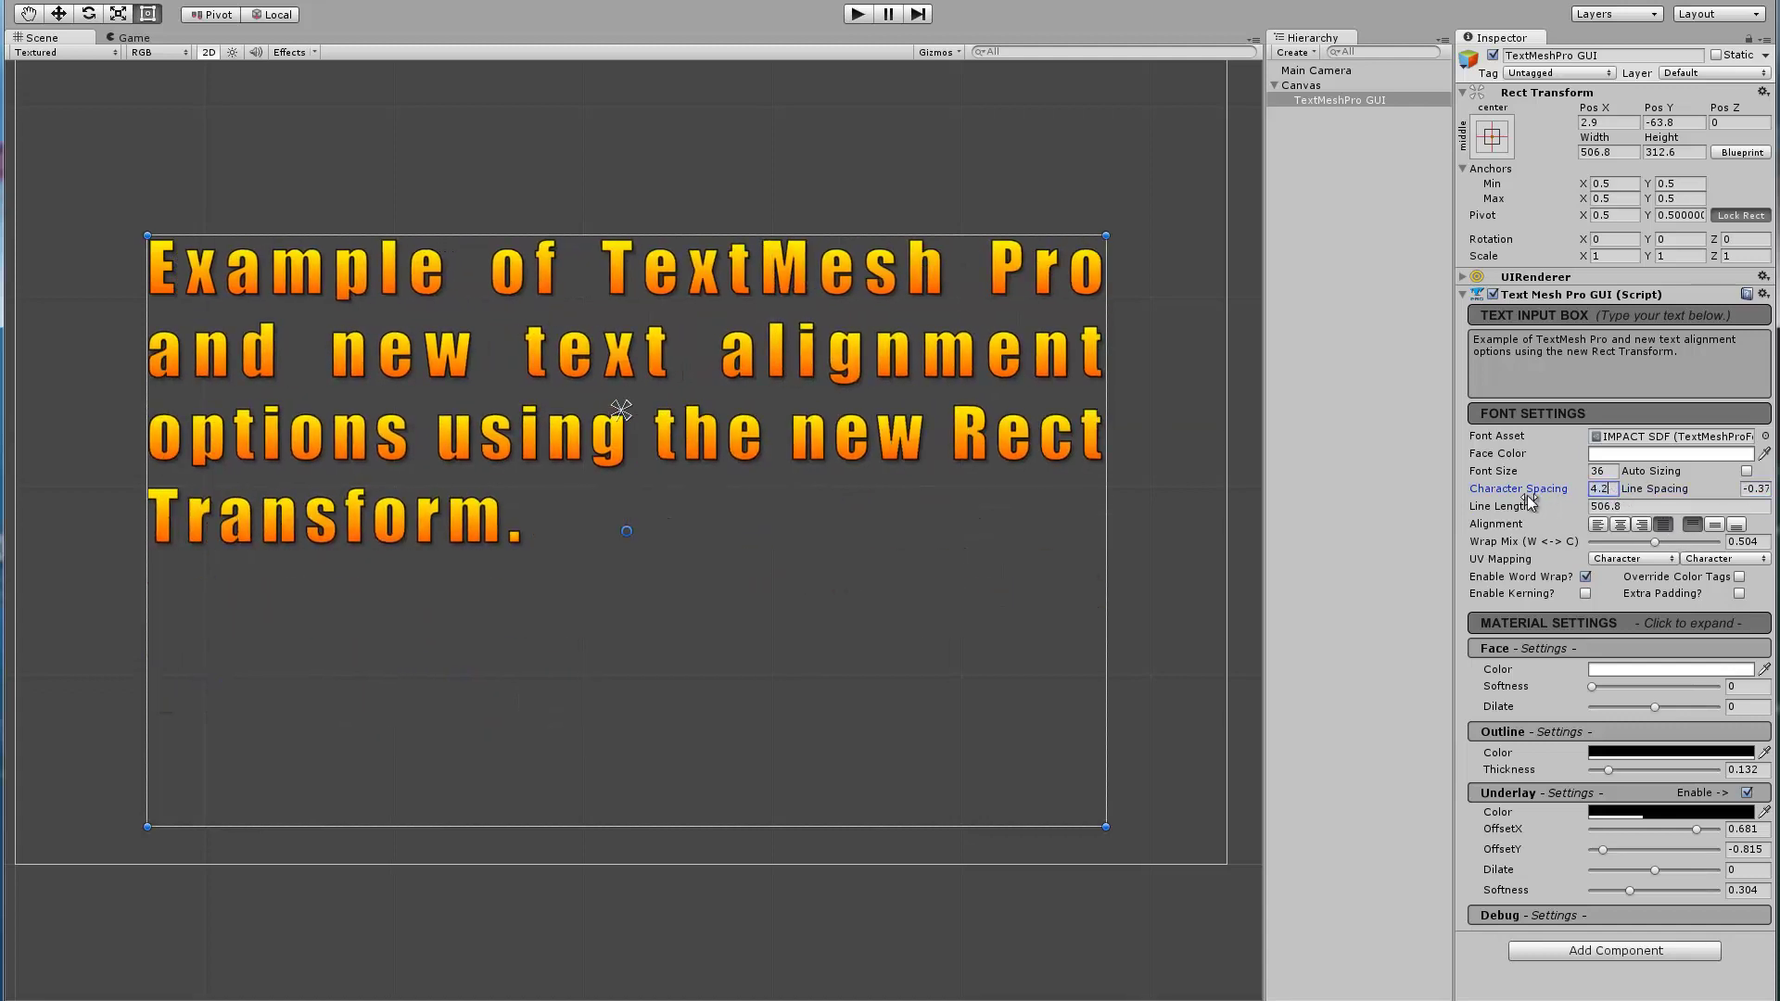
key(Tab)
text(-27.2)
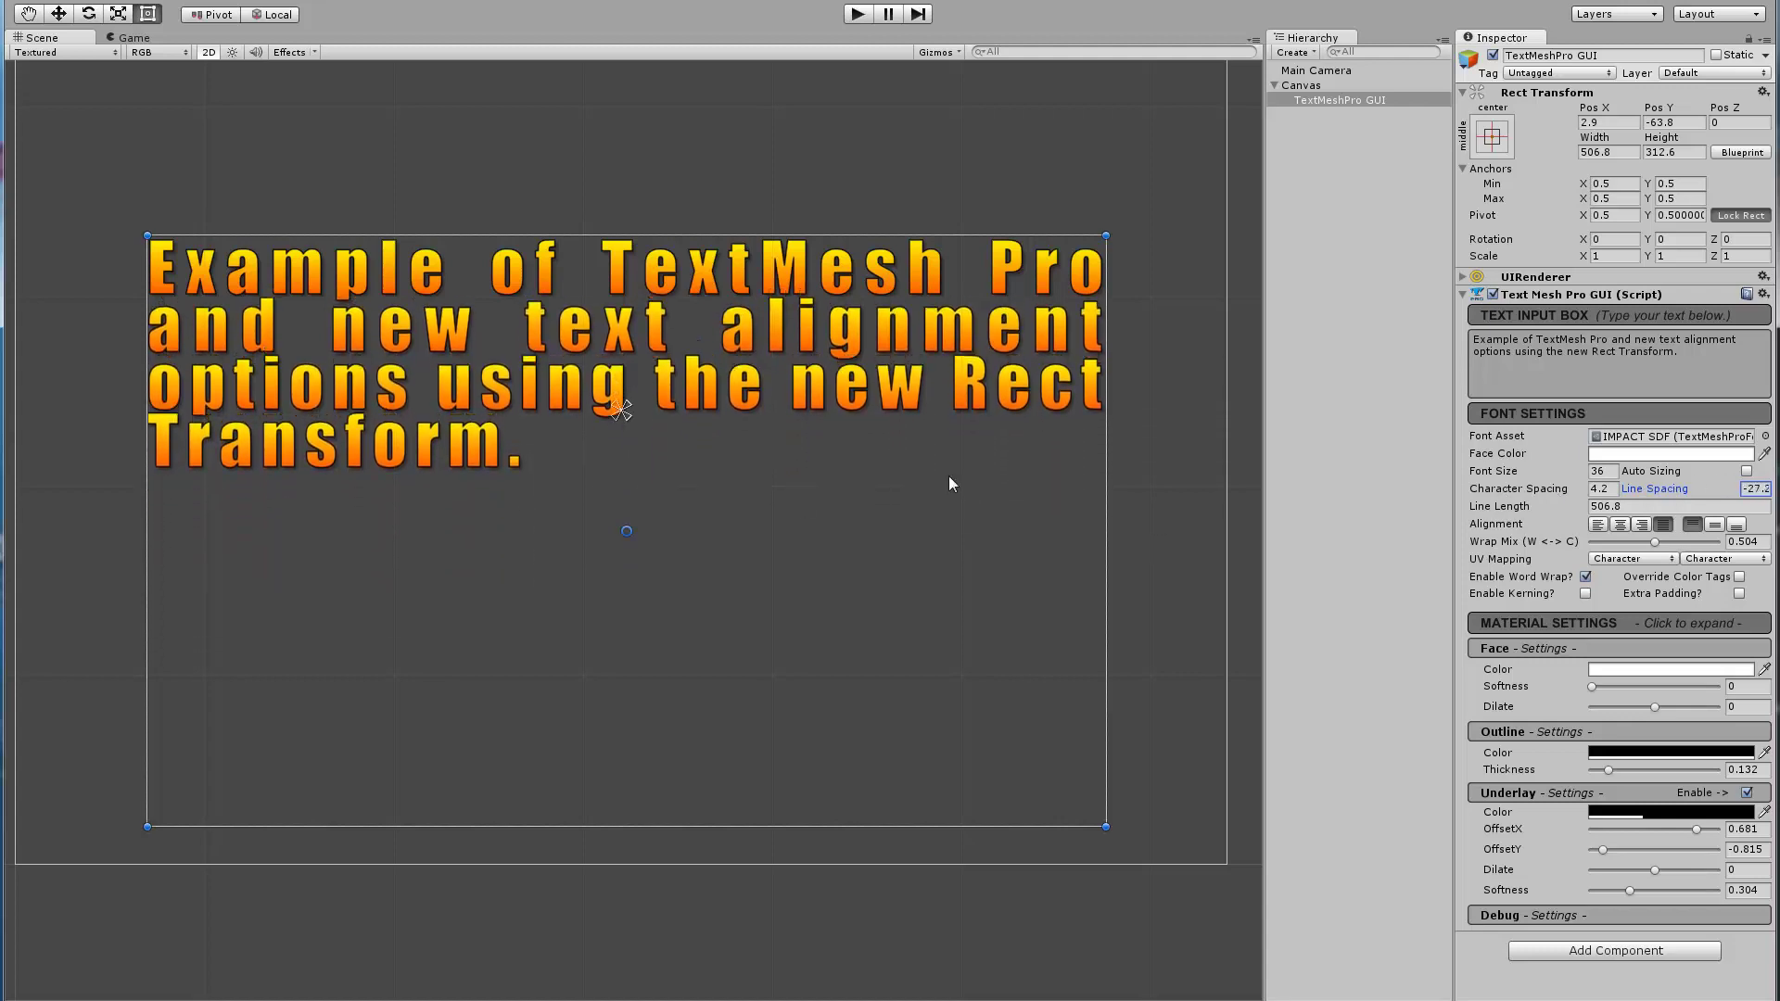
key(BackSpace)
key(BackSpace)
key(BackSpace)
text(.64)
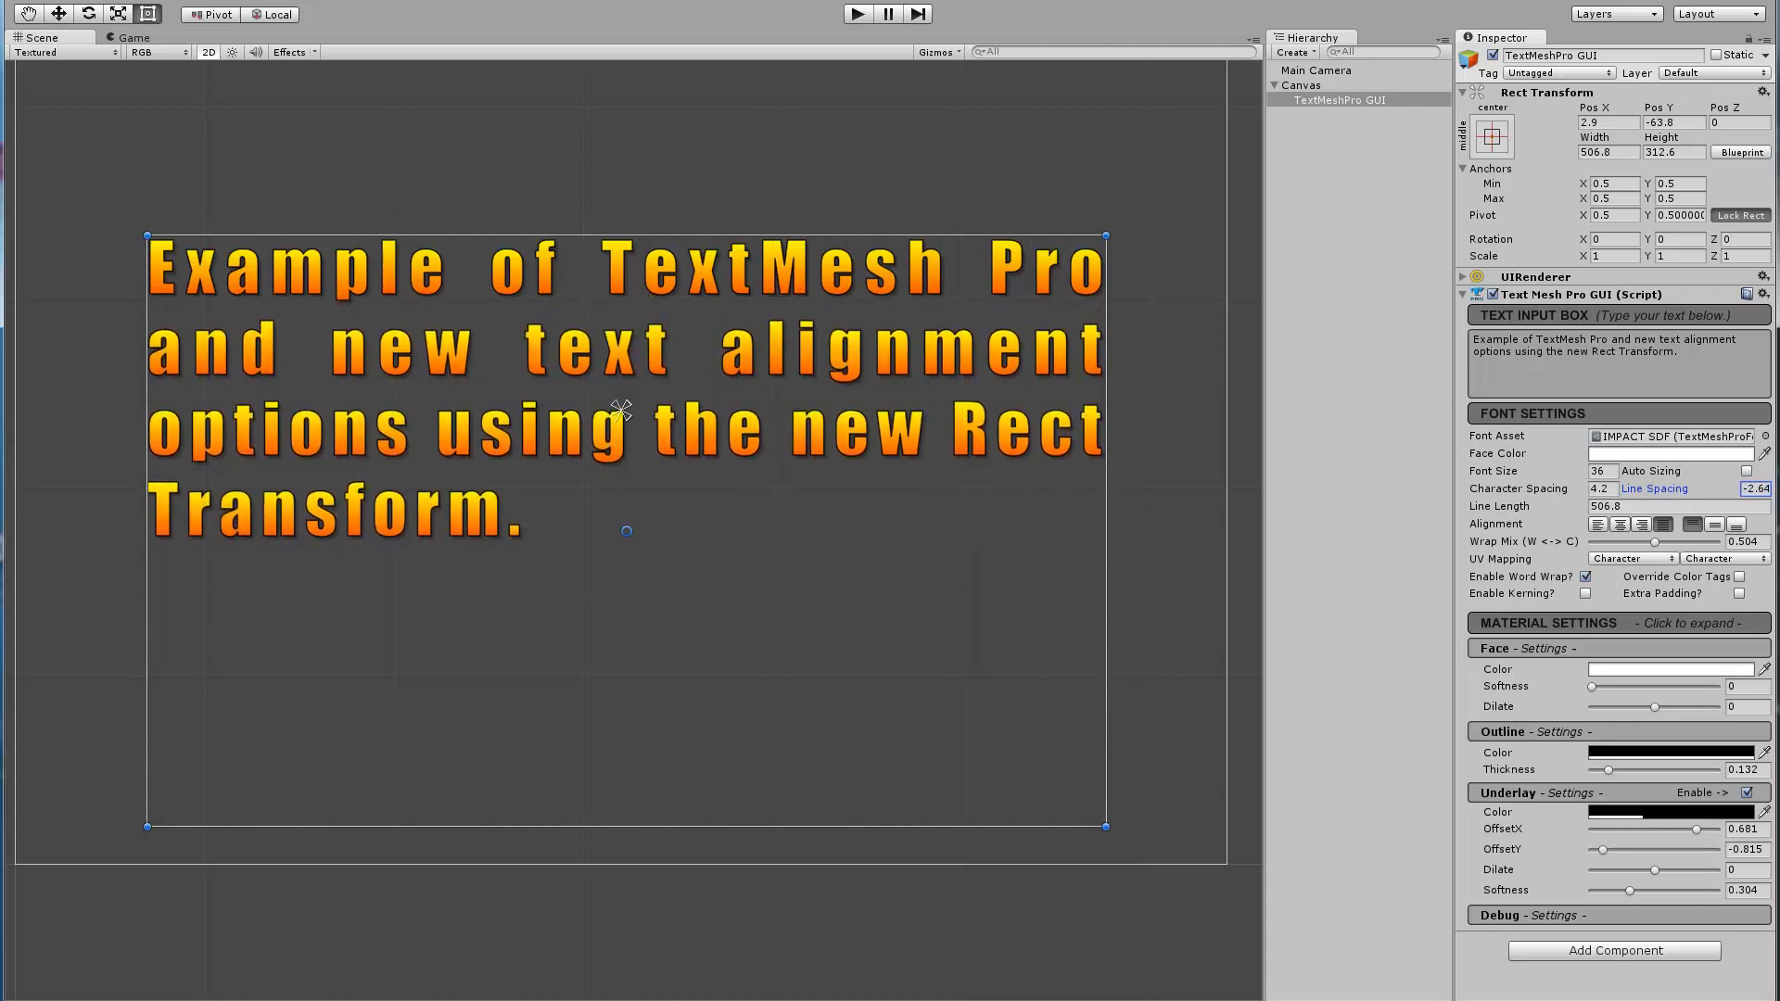
key(BackSpace)
key(BackSpace)
key(BackSpace)
key(BackSpace)
key(BackSpace)
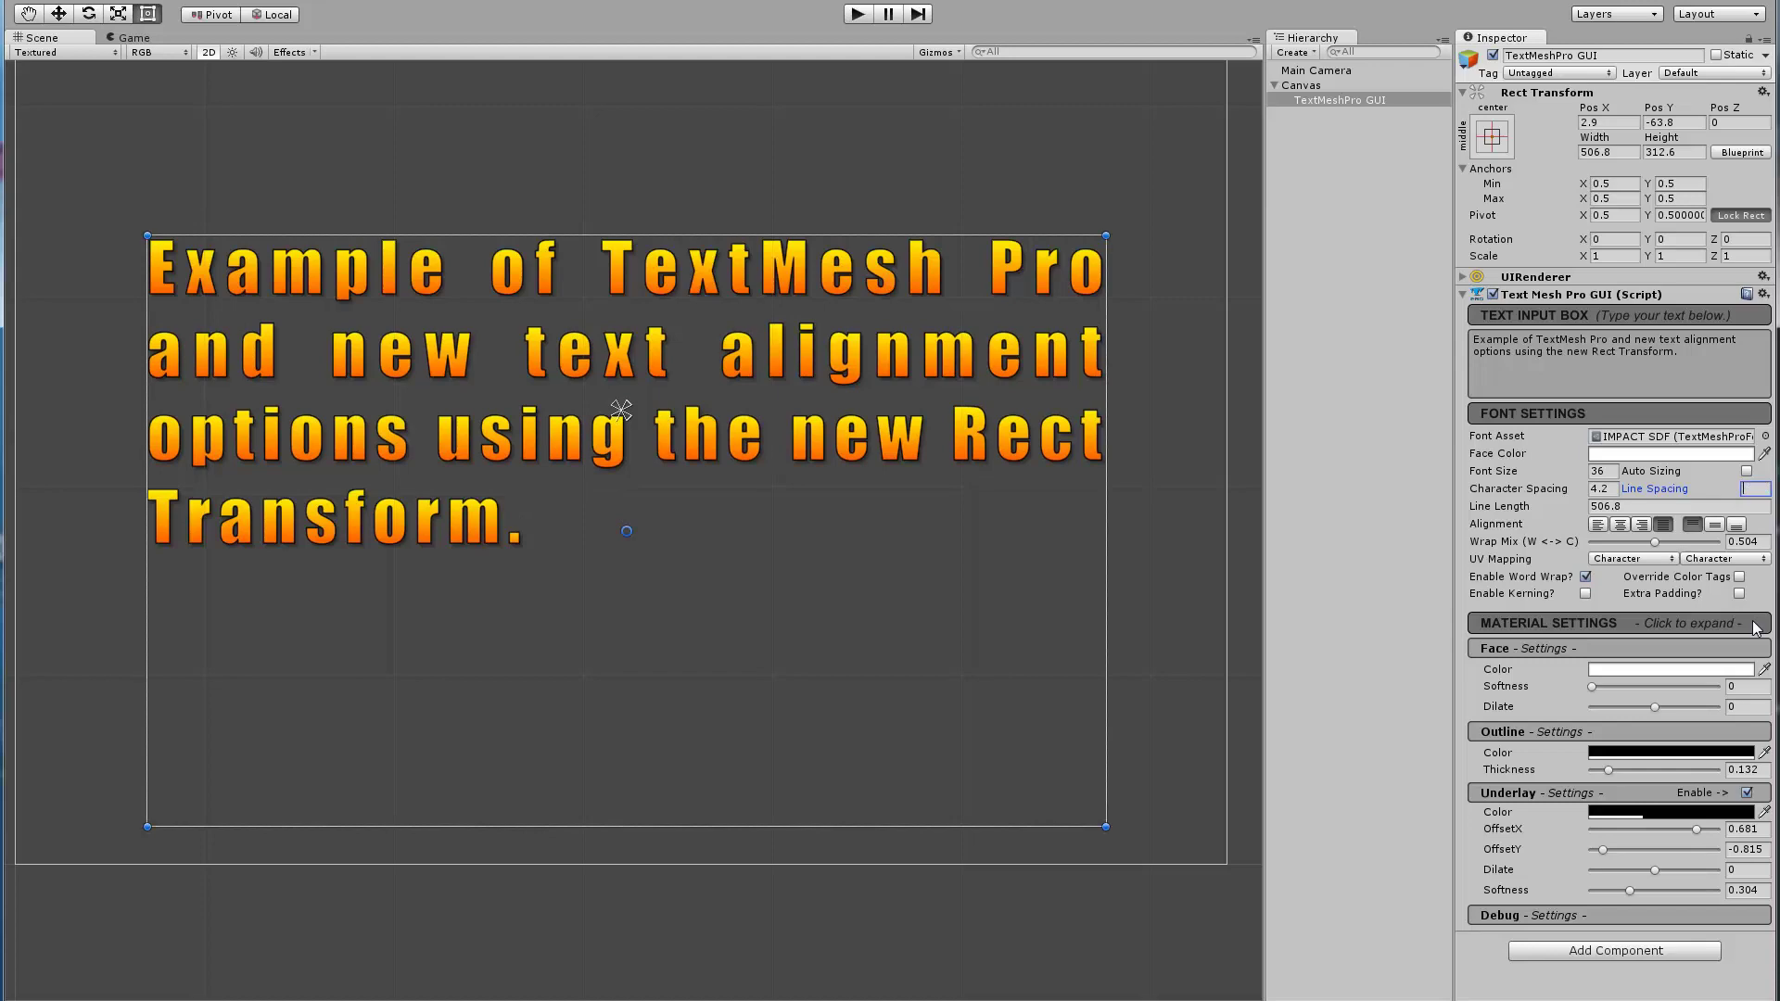
key(Tab)
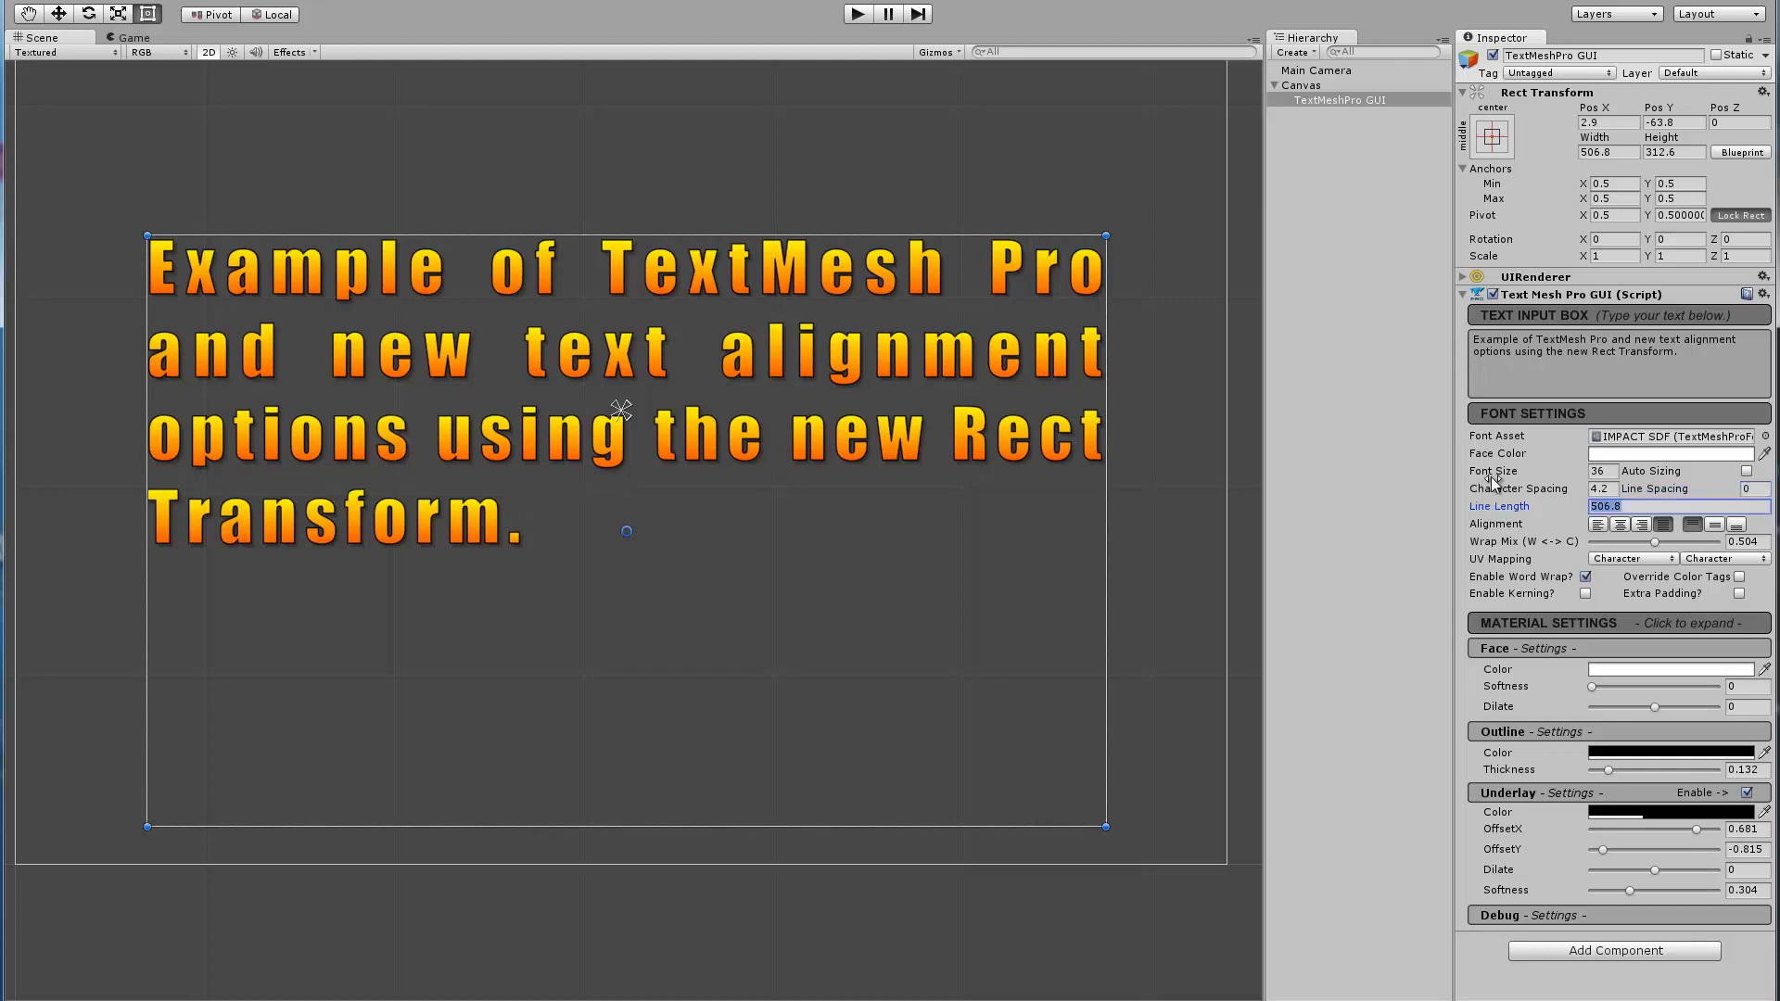
mouse_move(1498, 473)
mouse_down()
mouse_move(1538, 473)
mouse_move(1438, 462)
mouse_move(1456, 499)
mouse_move(1521, 492)
mouse_up()
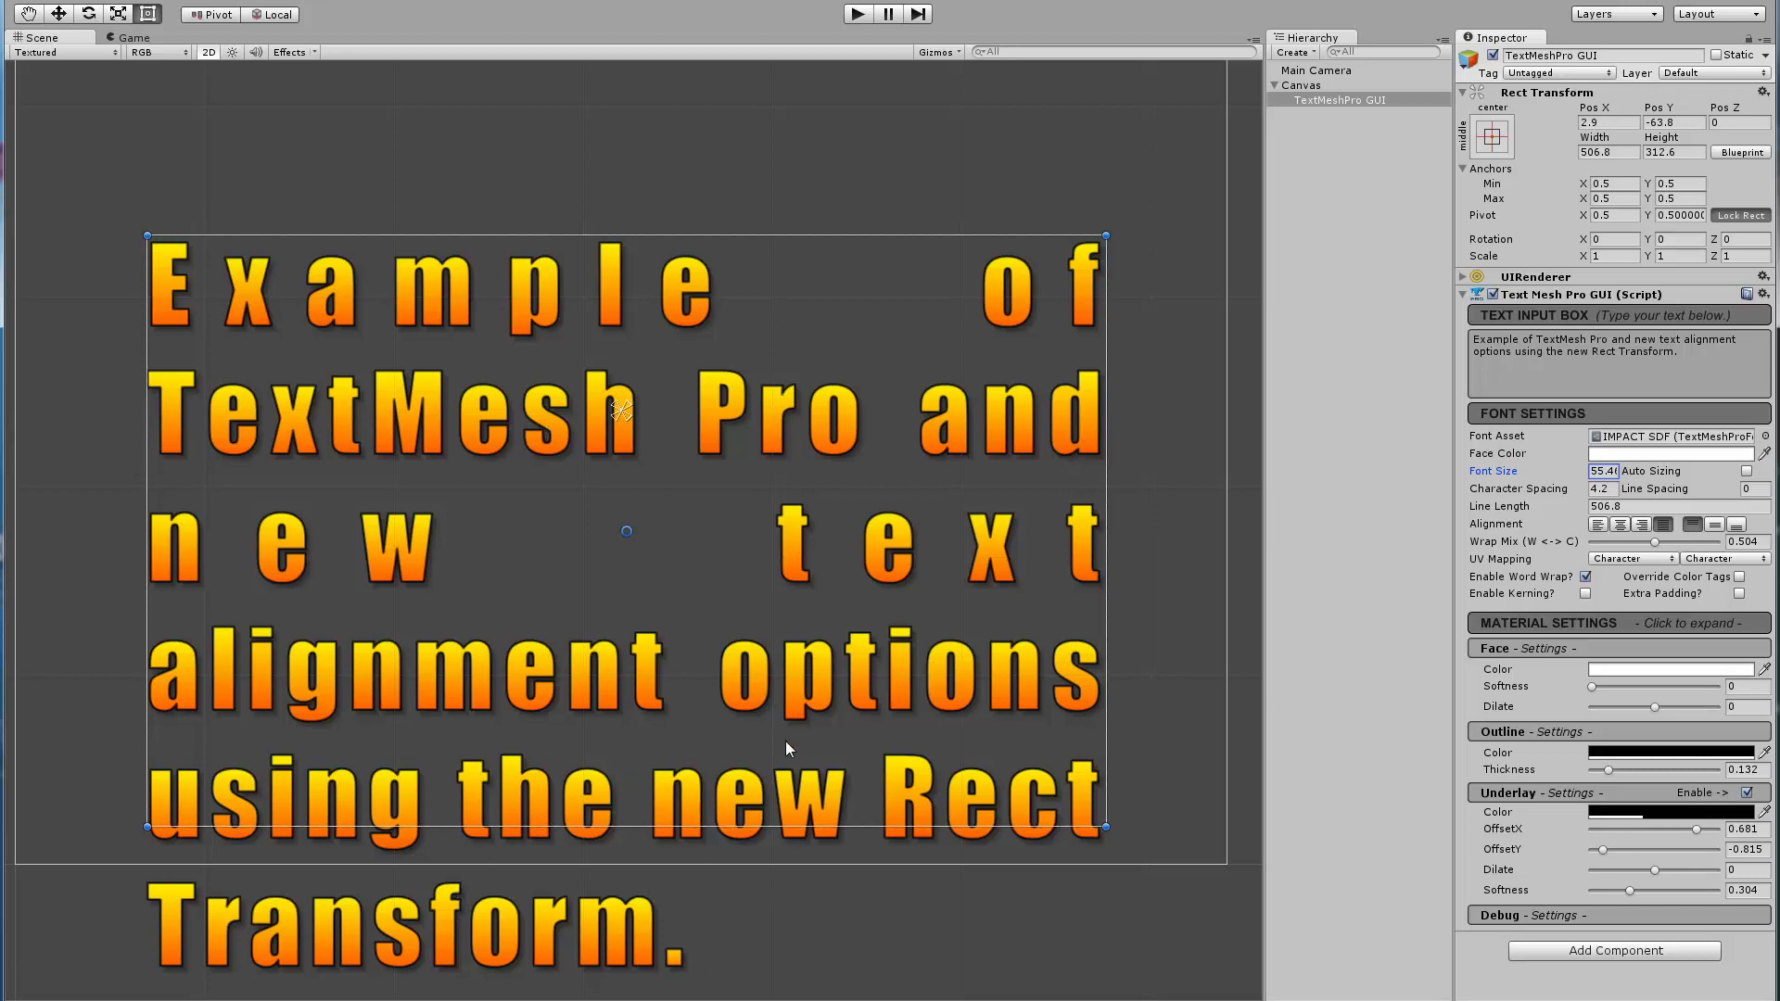
drag(1509, 471, 1423, 471)
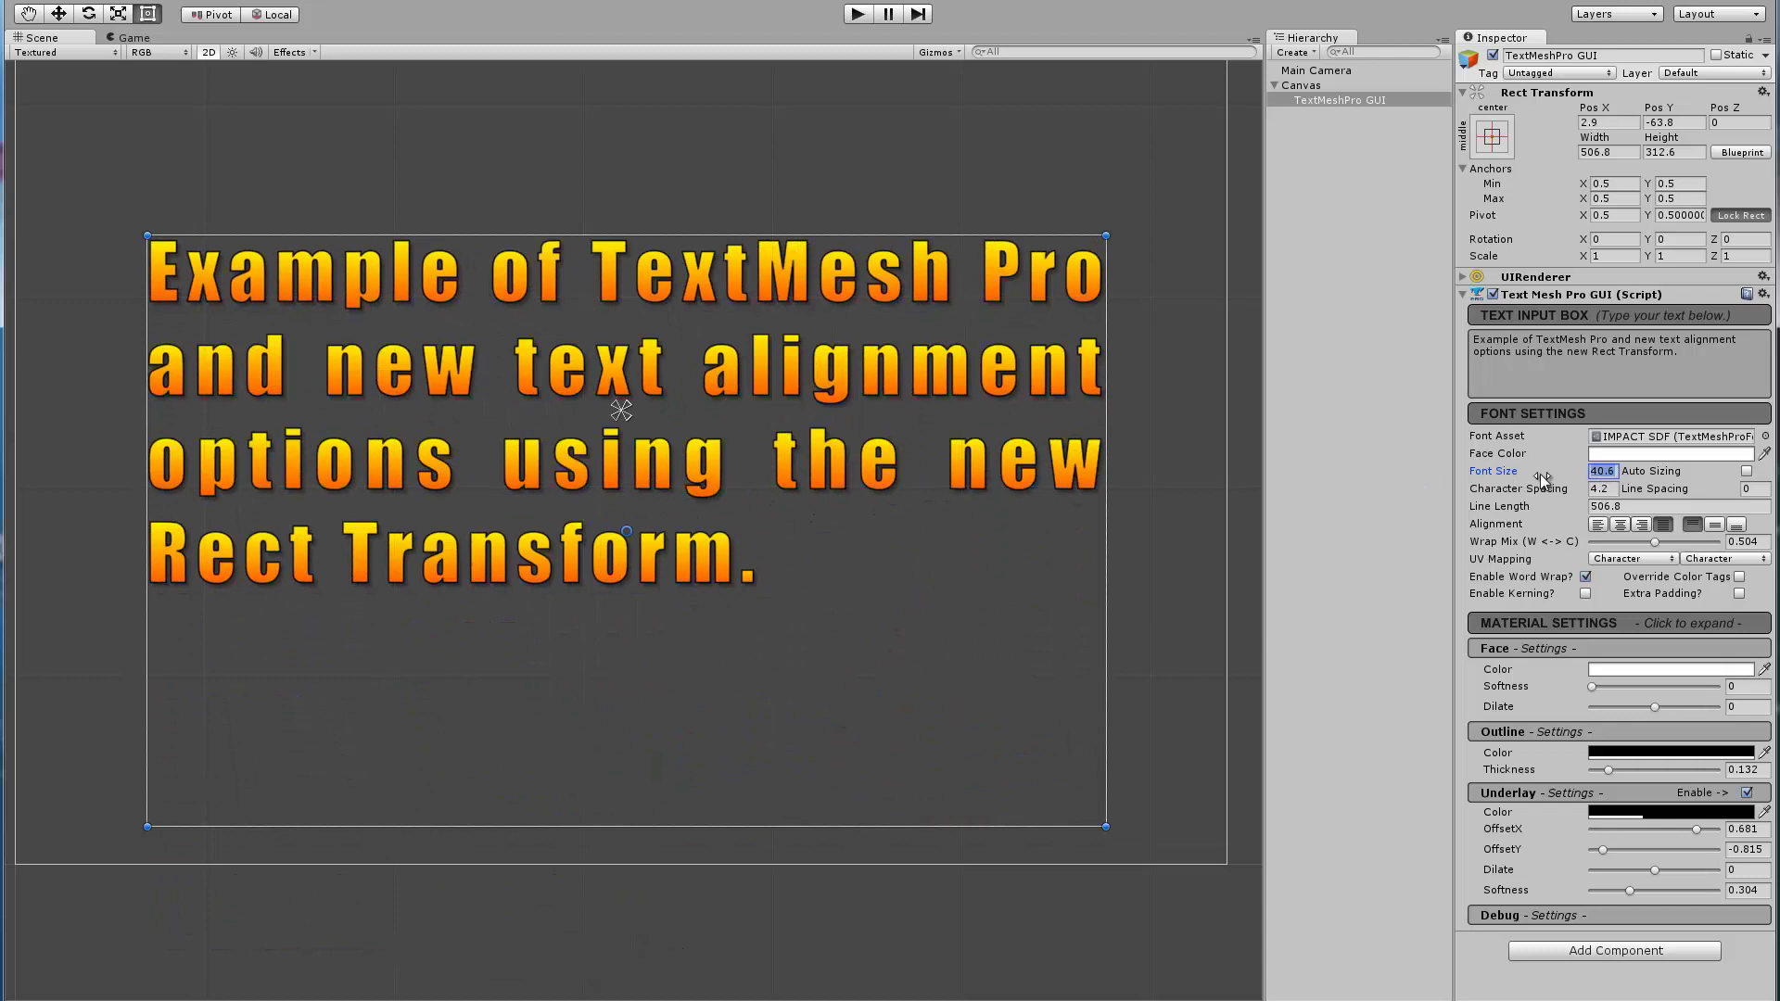
text(36)
key(Tab)
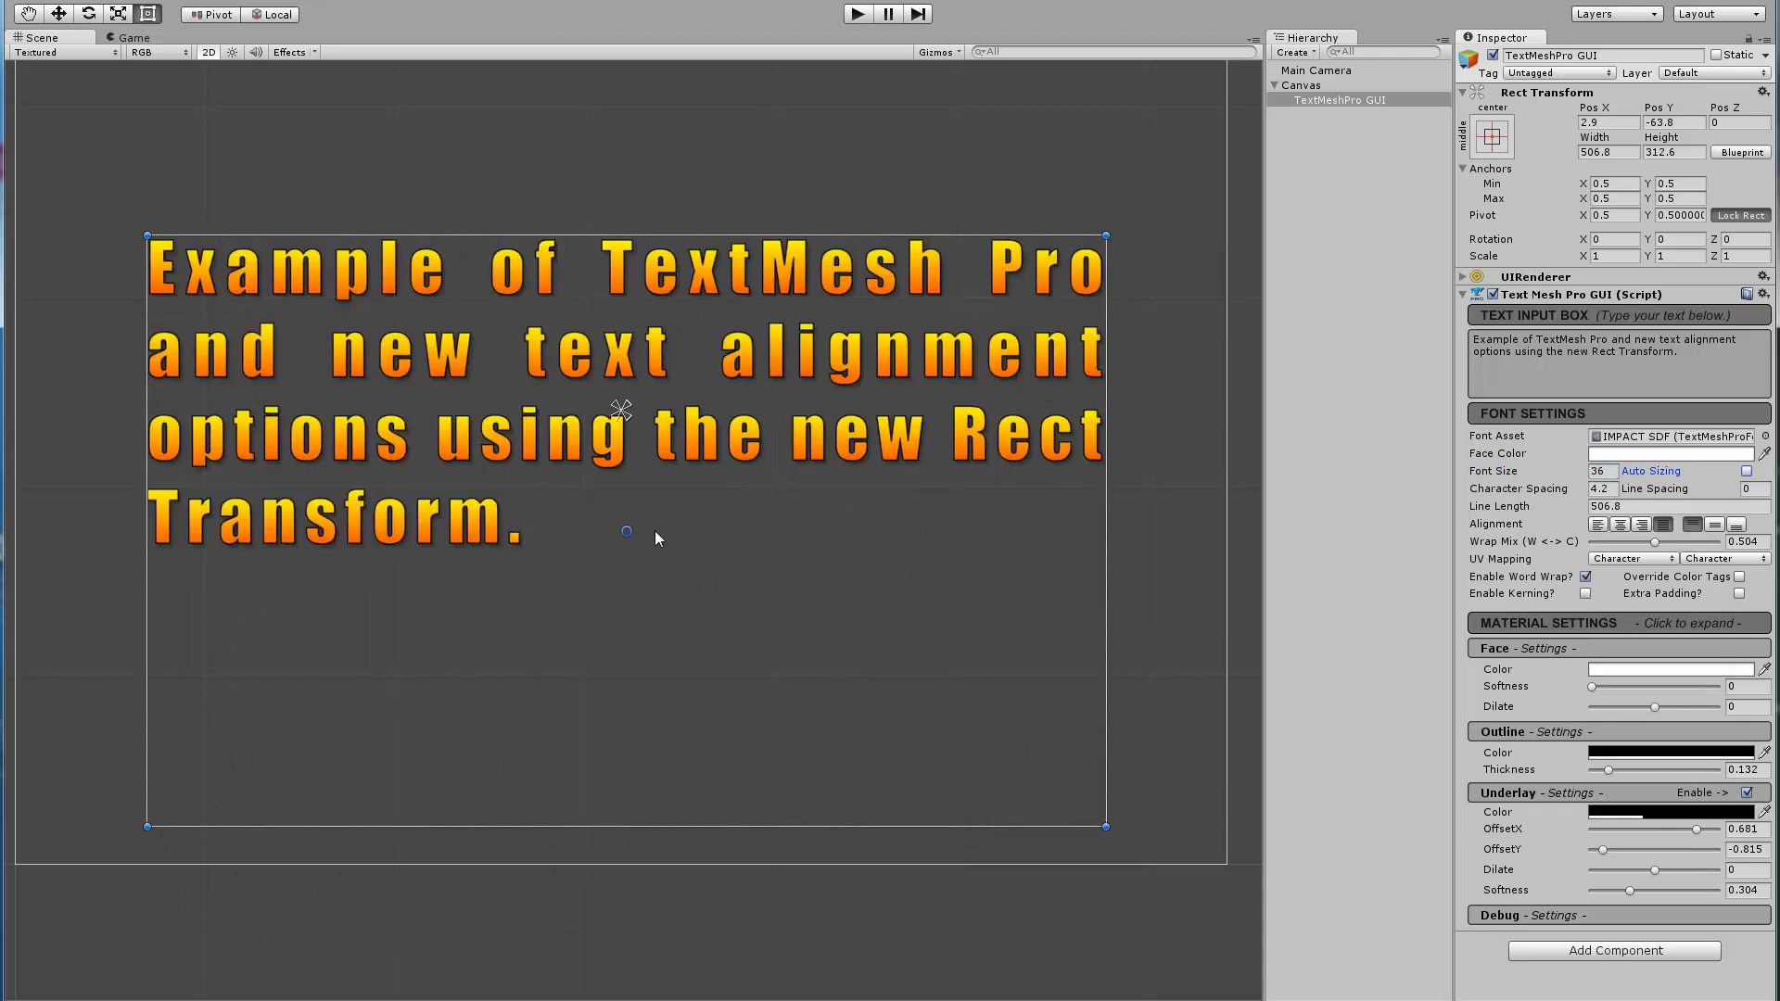
Expand Debug Settings, set Mask to Mask Hard, and shorten the box to test clipping
click(1509, 917)
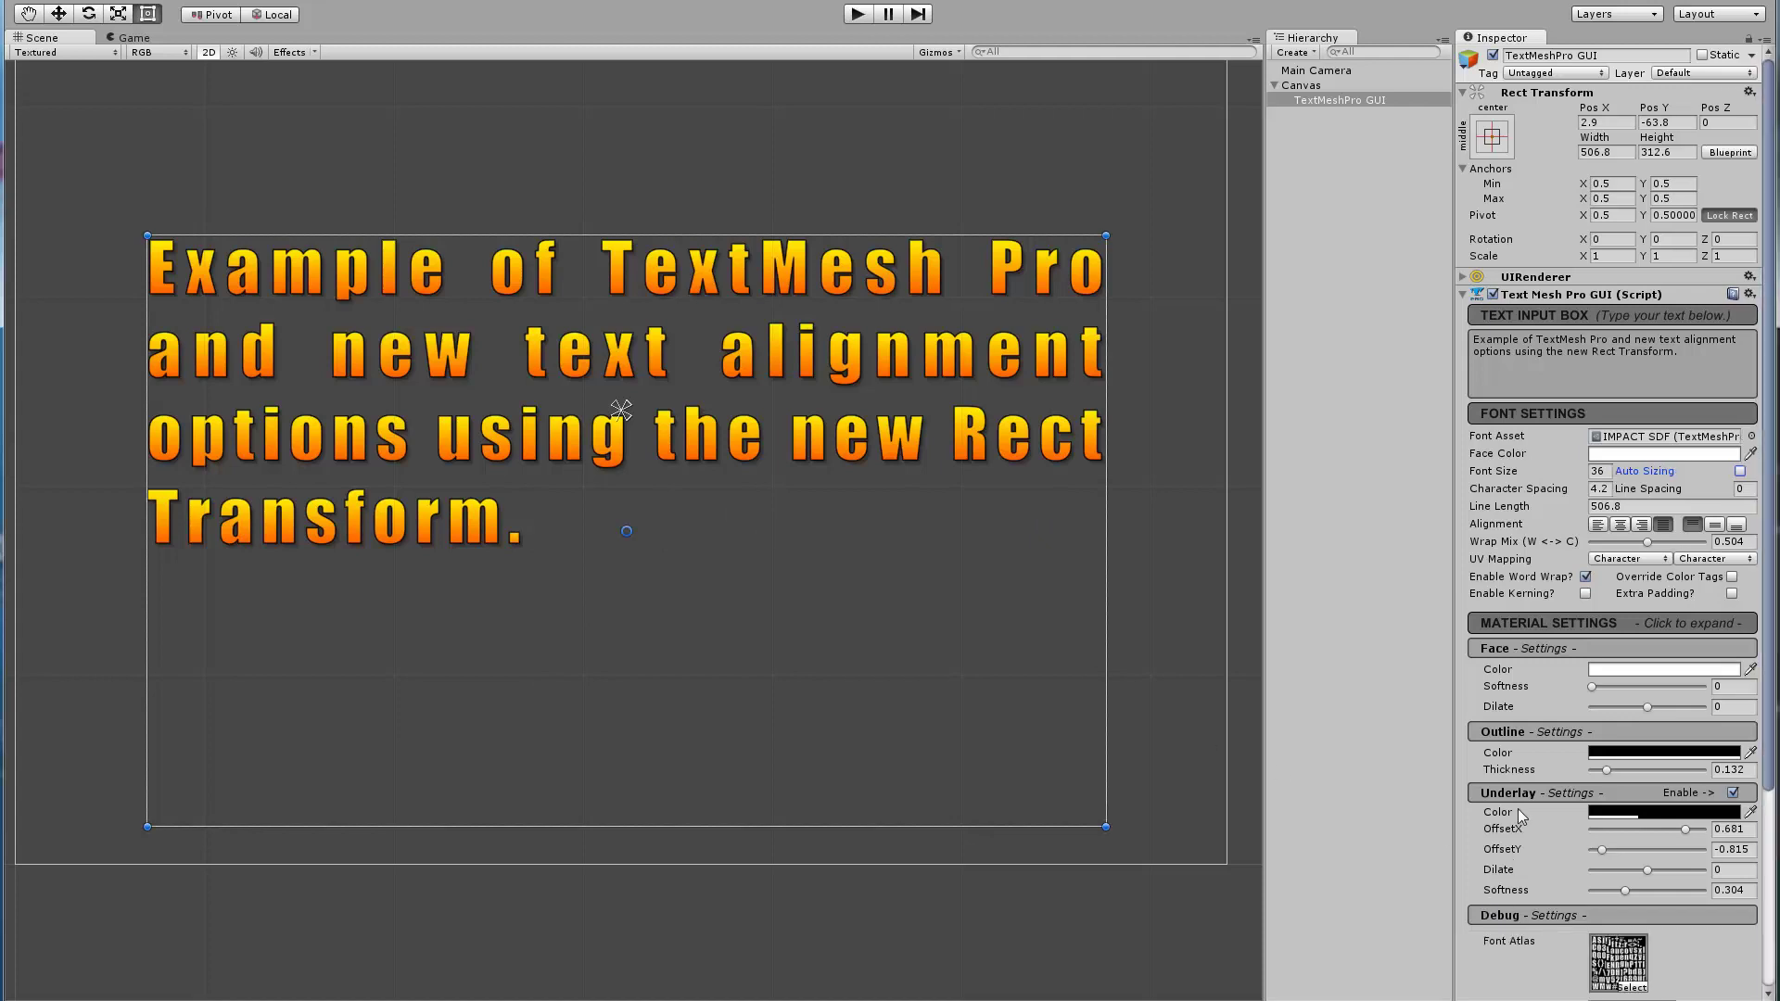
scroll(1517, 809, down, 5)
scroll(1505, 725, down, 1)
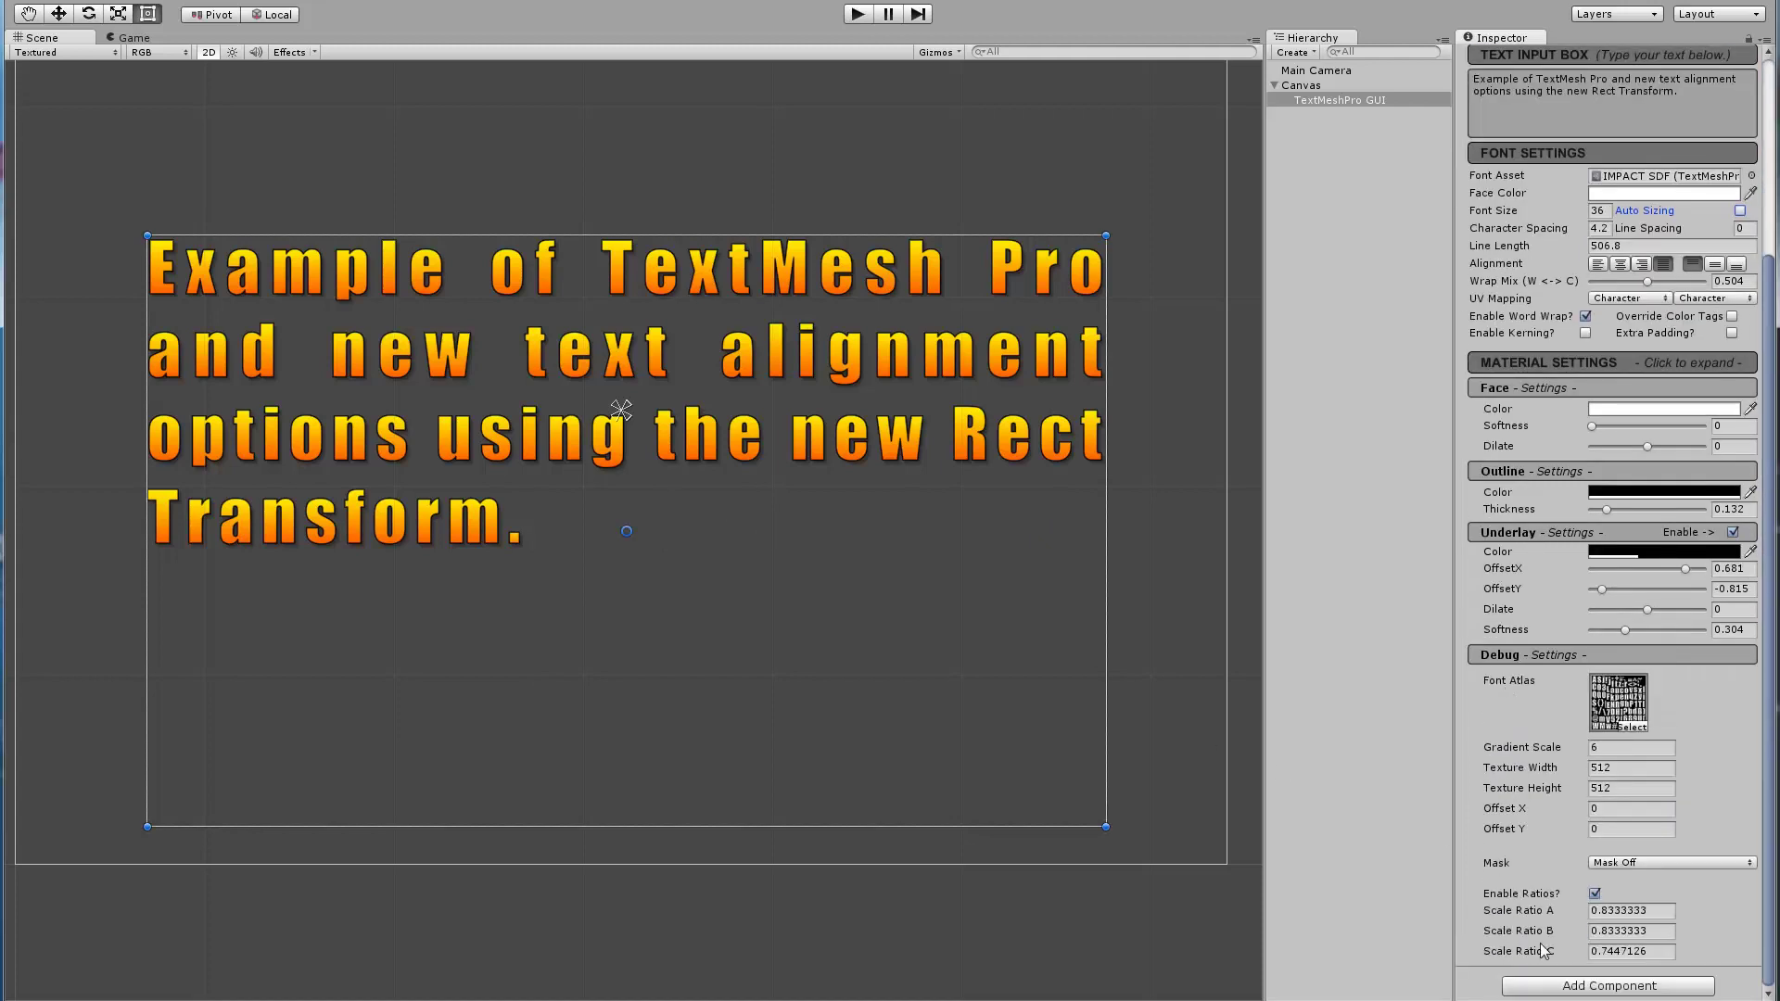
click(1616, 861)
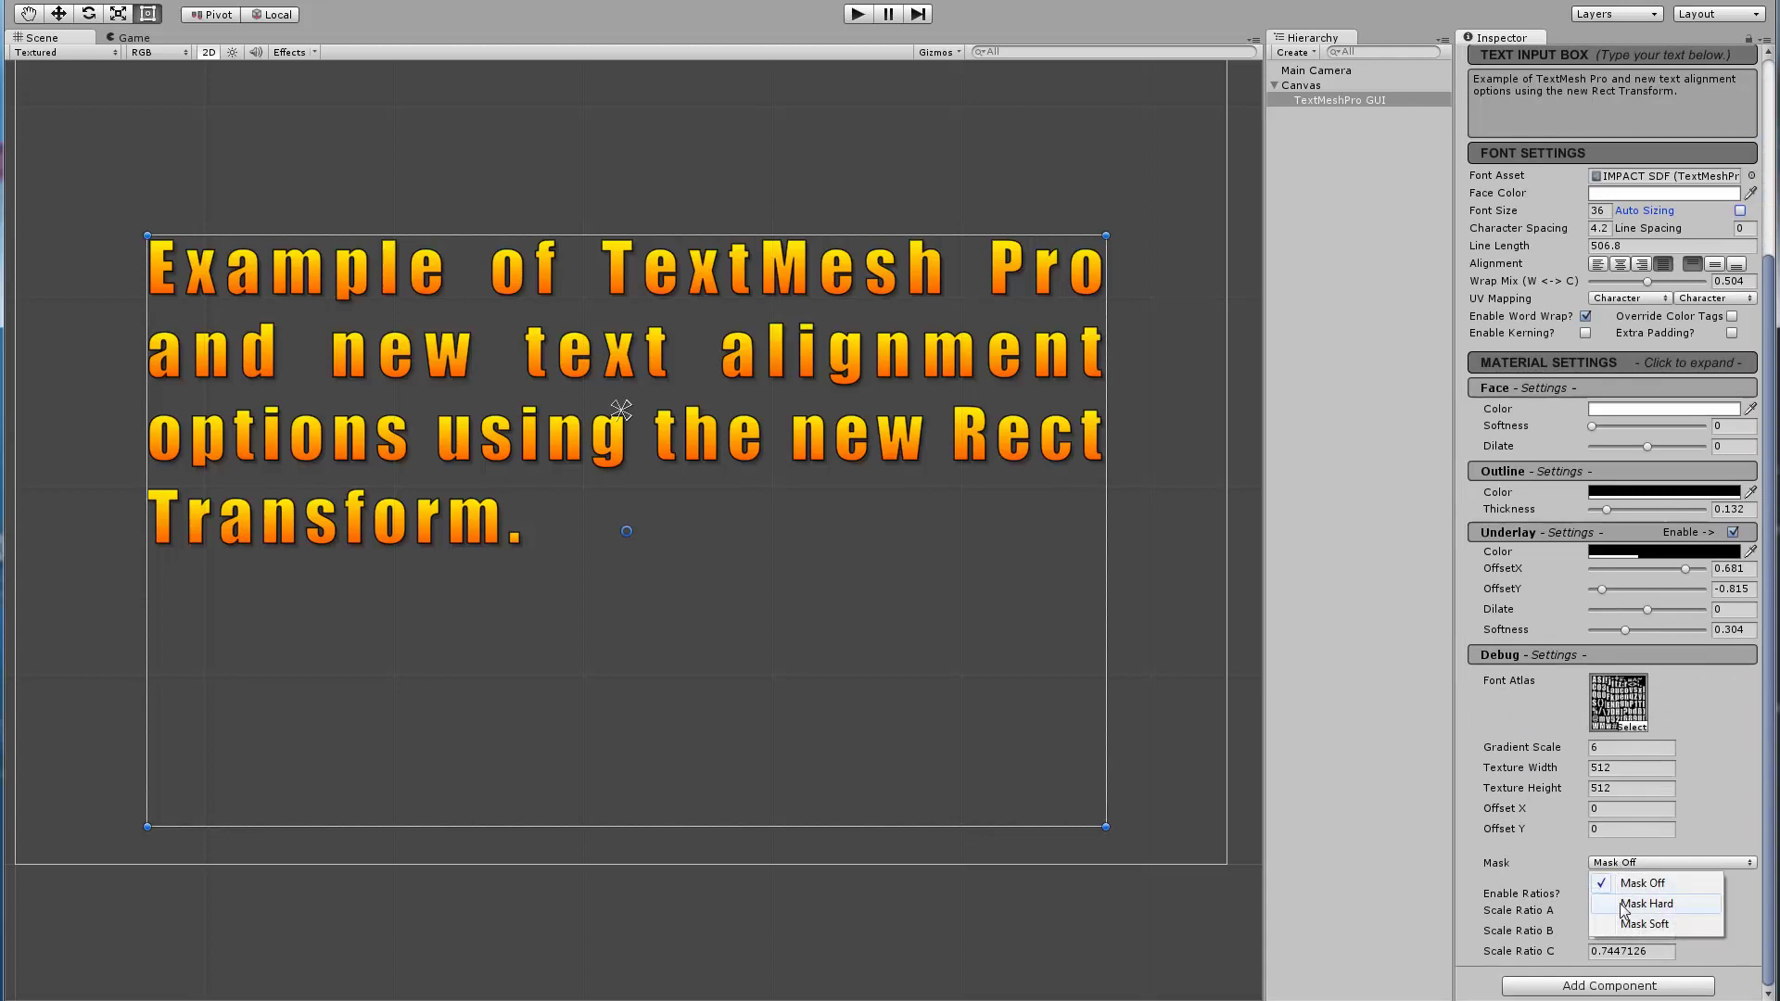
click(1624, 905)
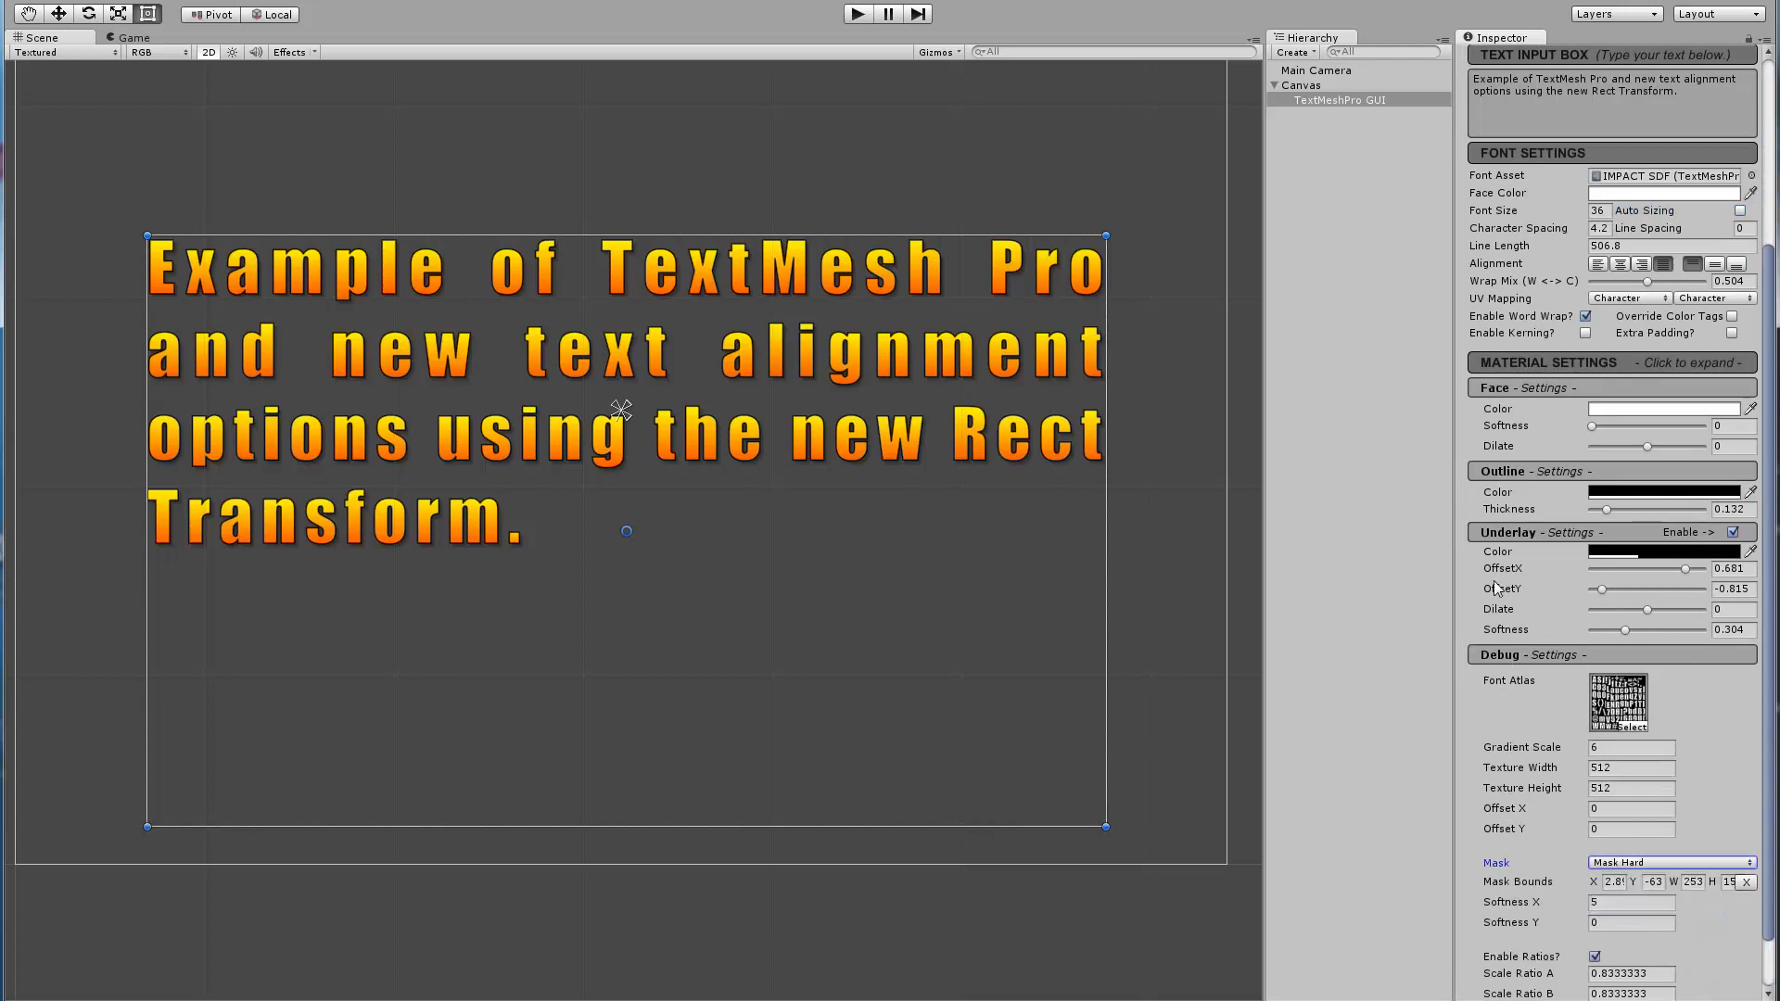
scroll(1521, 568, up, 5)
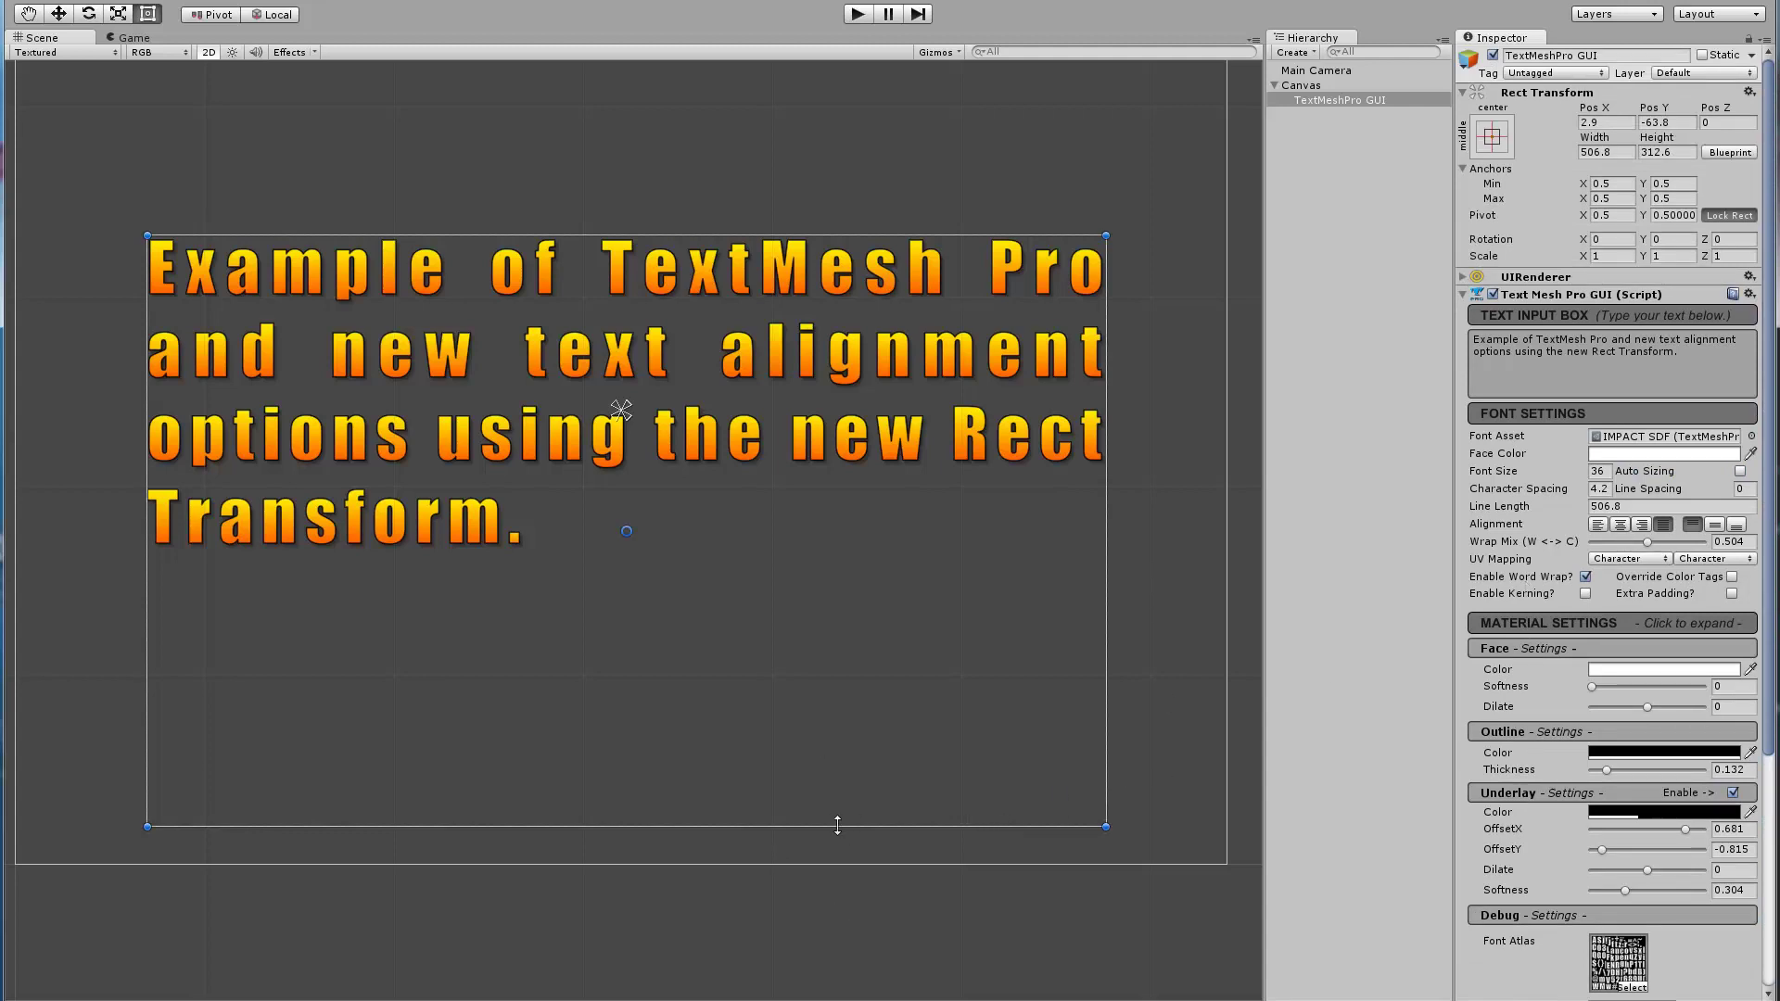
drag(838, 825, 838, 656)
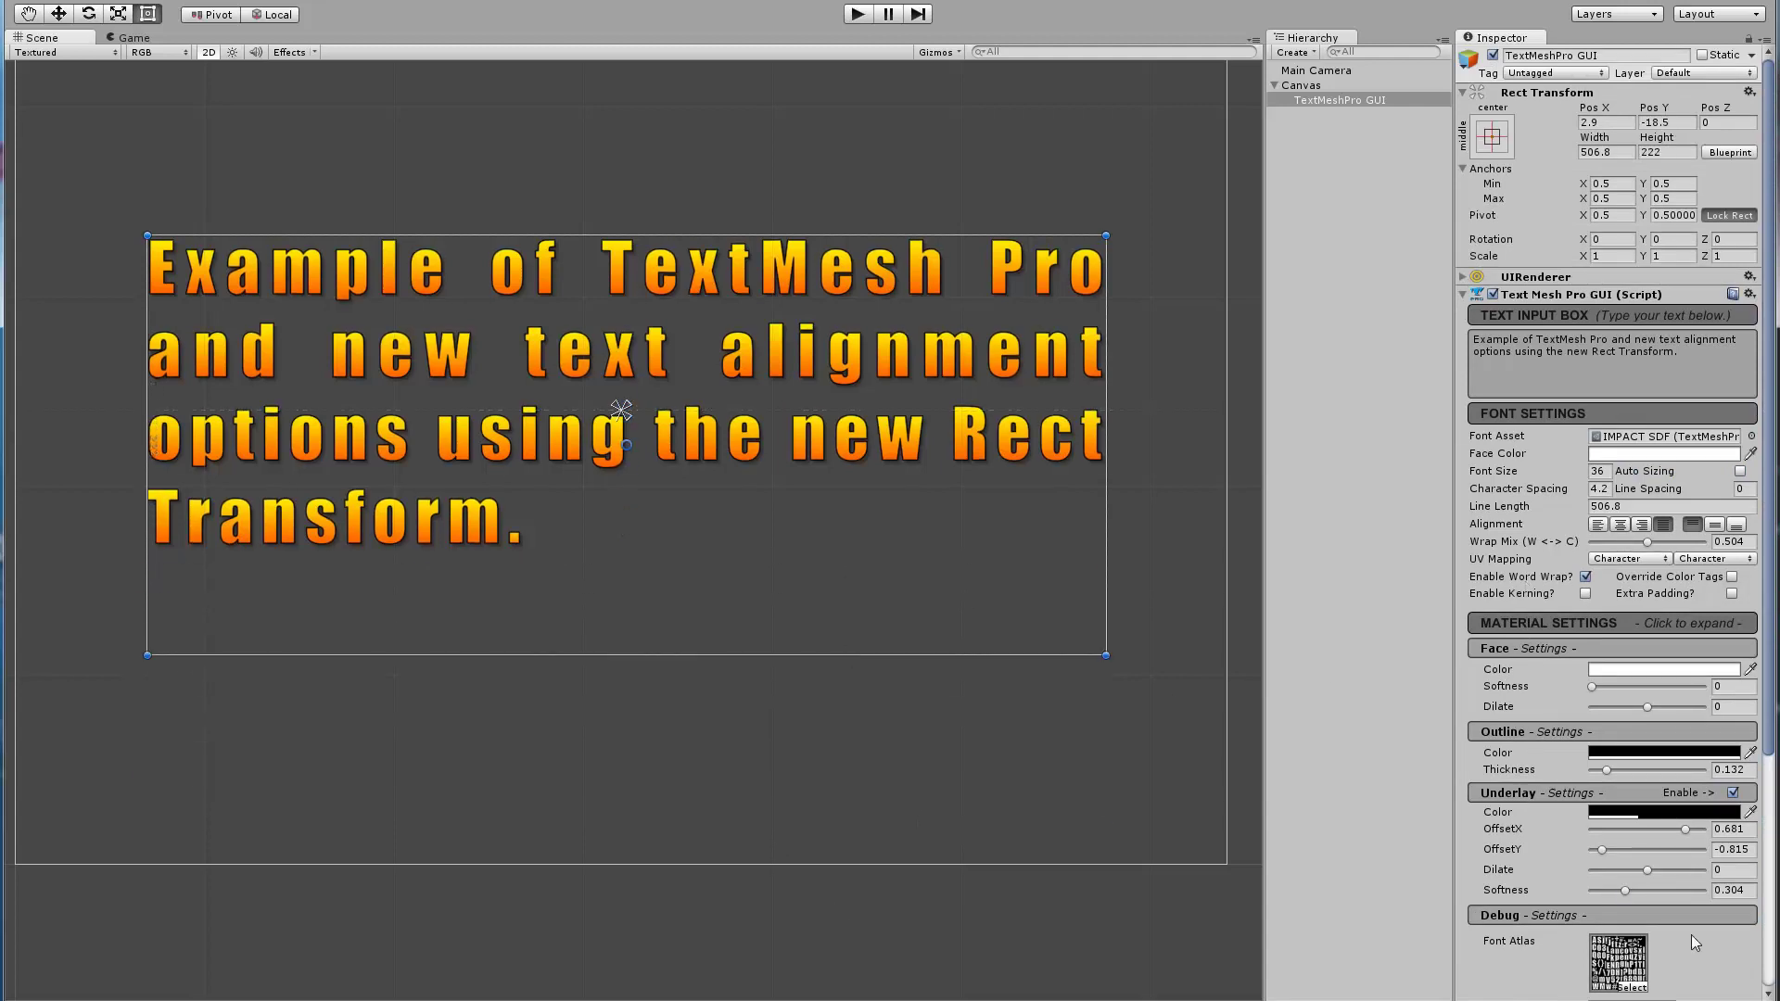
Turn the mask Off, narrow the box to six lines, and left-align the paragraph
scroll(1483, 858, down, 5)
click(1618, 846)
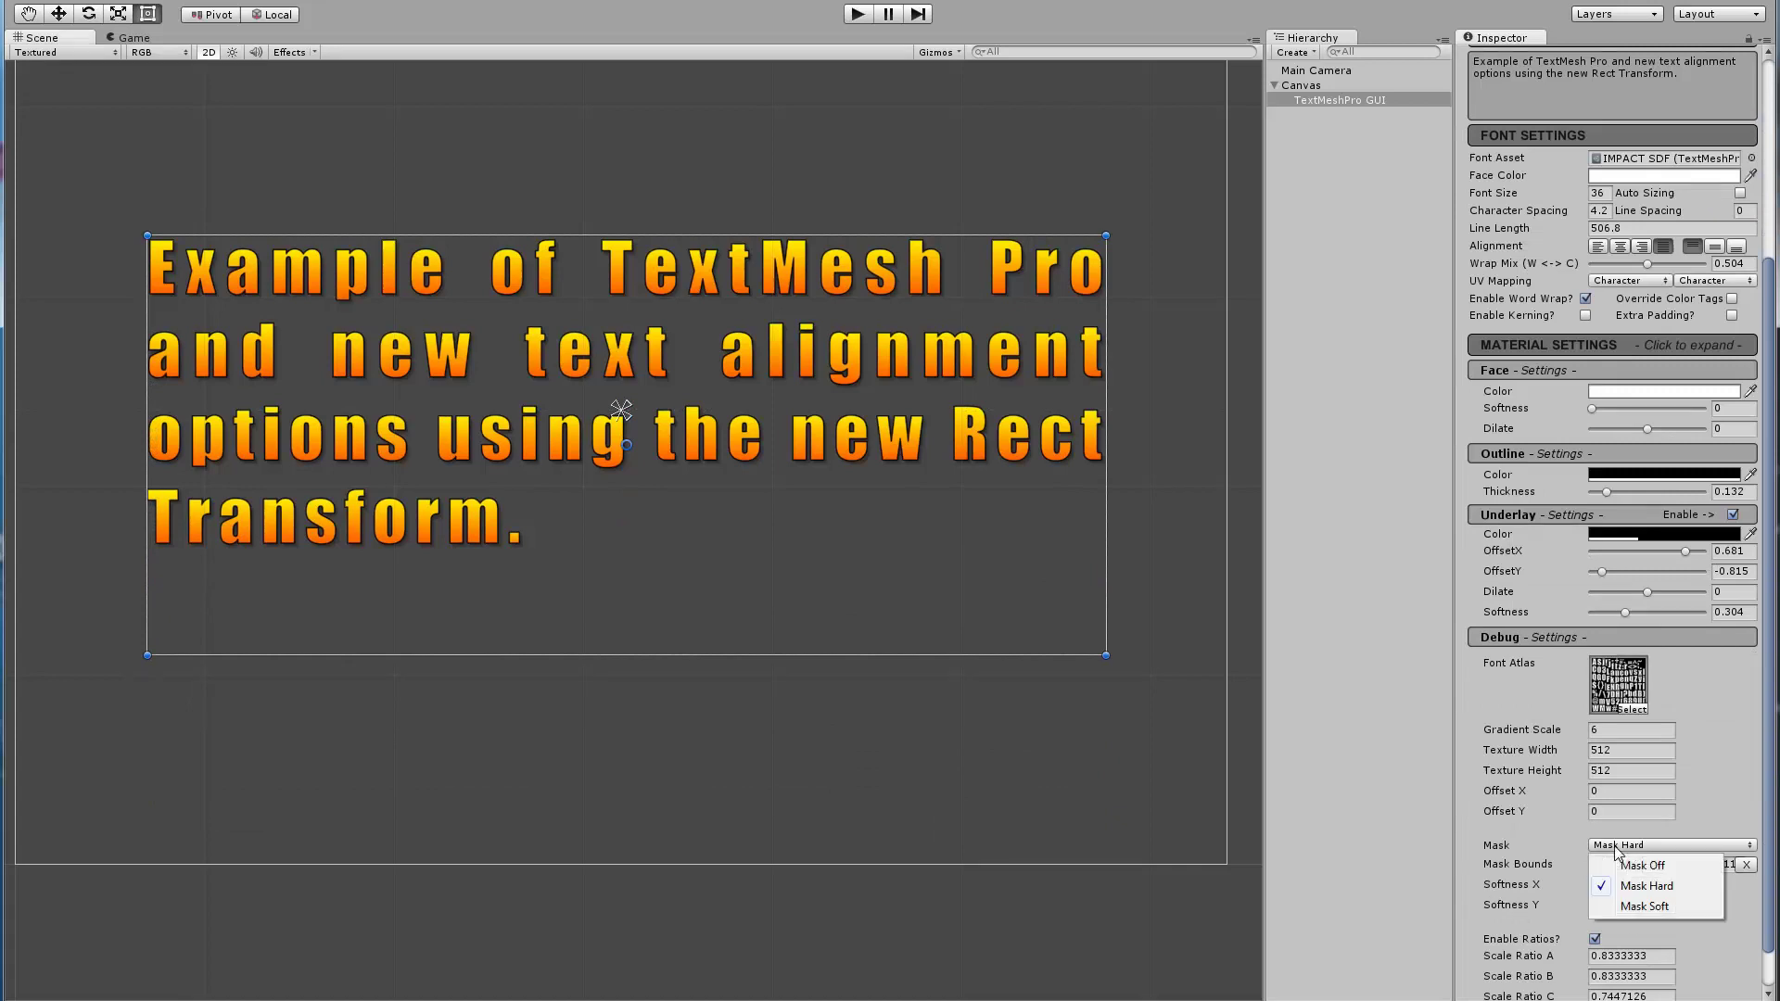
click(1618, 862)
drag(530, 655, 570, 687)
drag(1104, 537, 830, 543)
click(1599, 264)
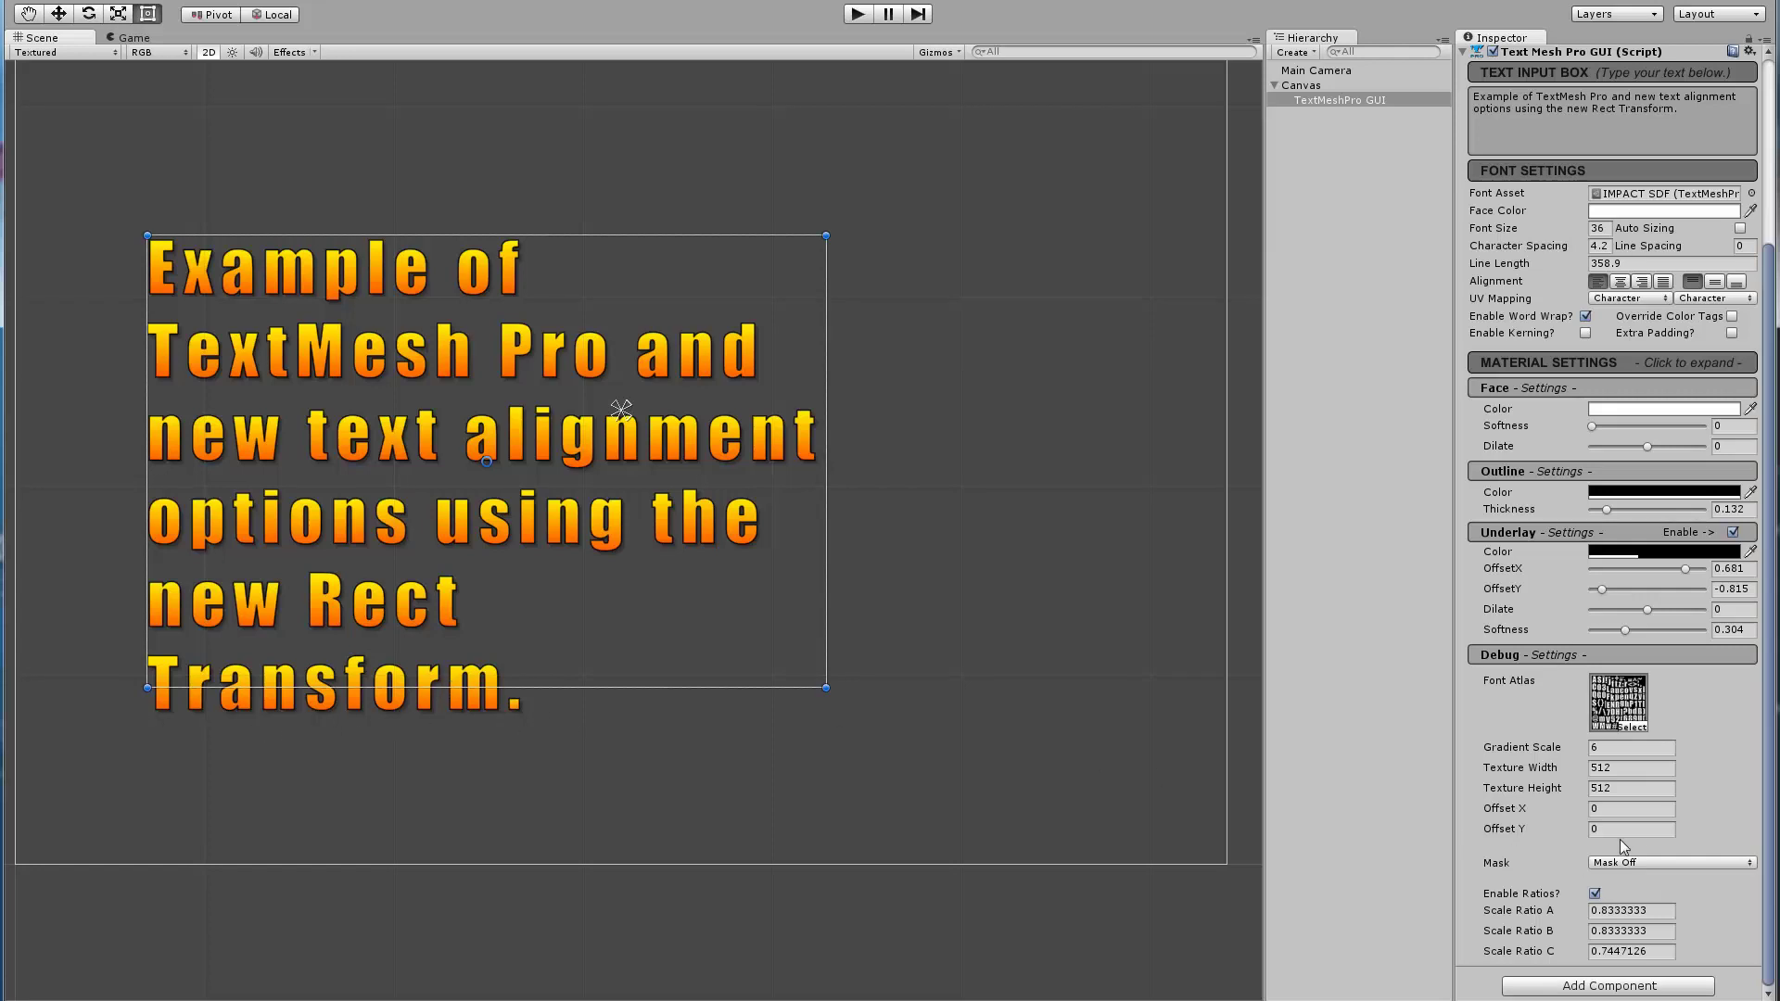
Apply Mask Hard and adjust the box's bottom edge to see the clipping
click(1623, 864)
click(1639, 903)
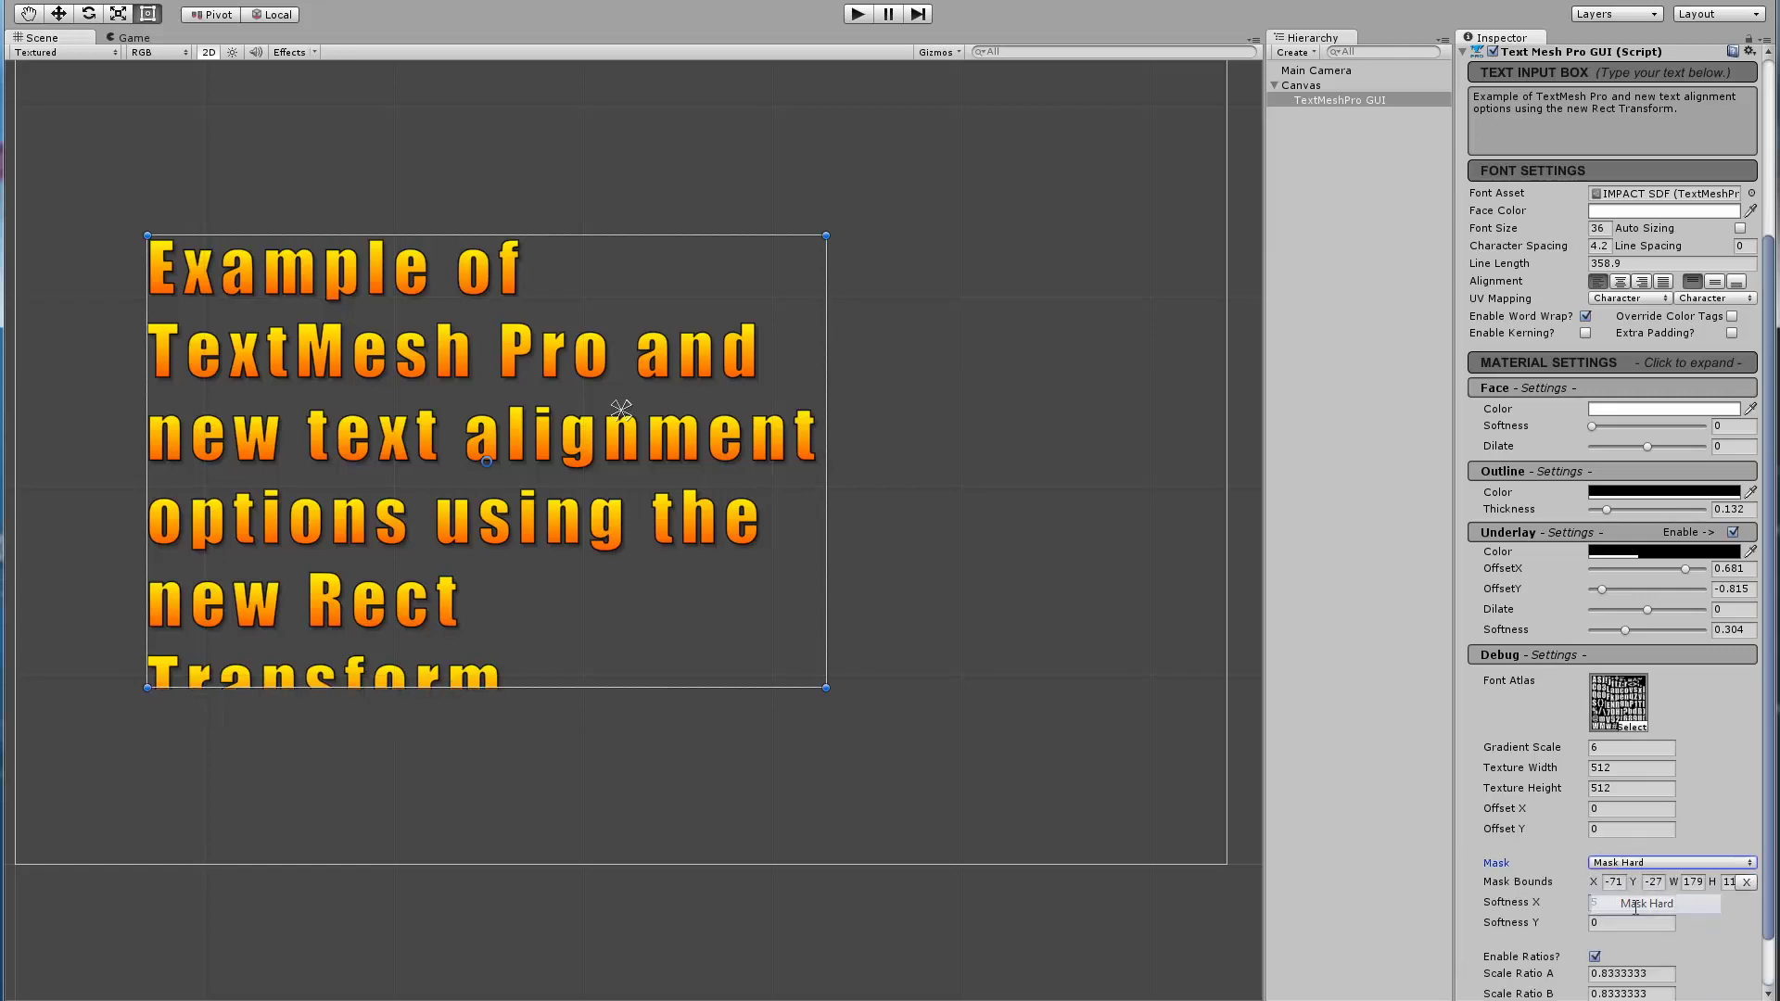
drag(515, 687, 524, 512)
scroll(527, 515, up, 2)
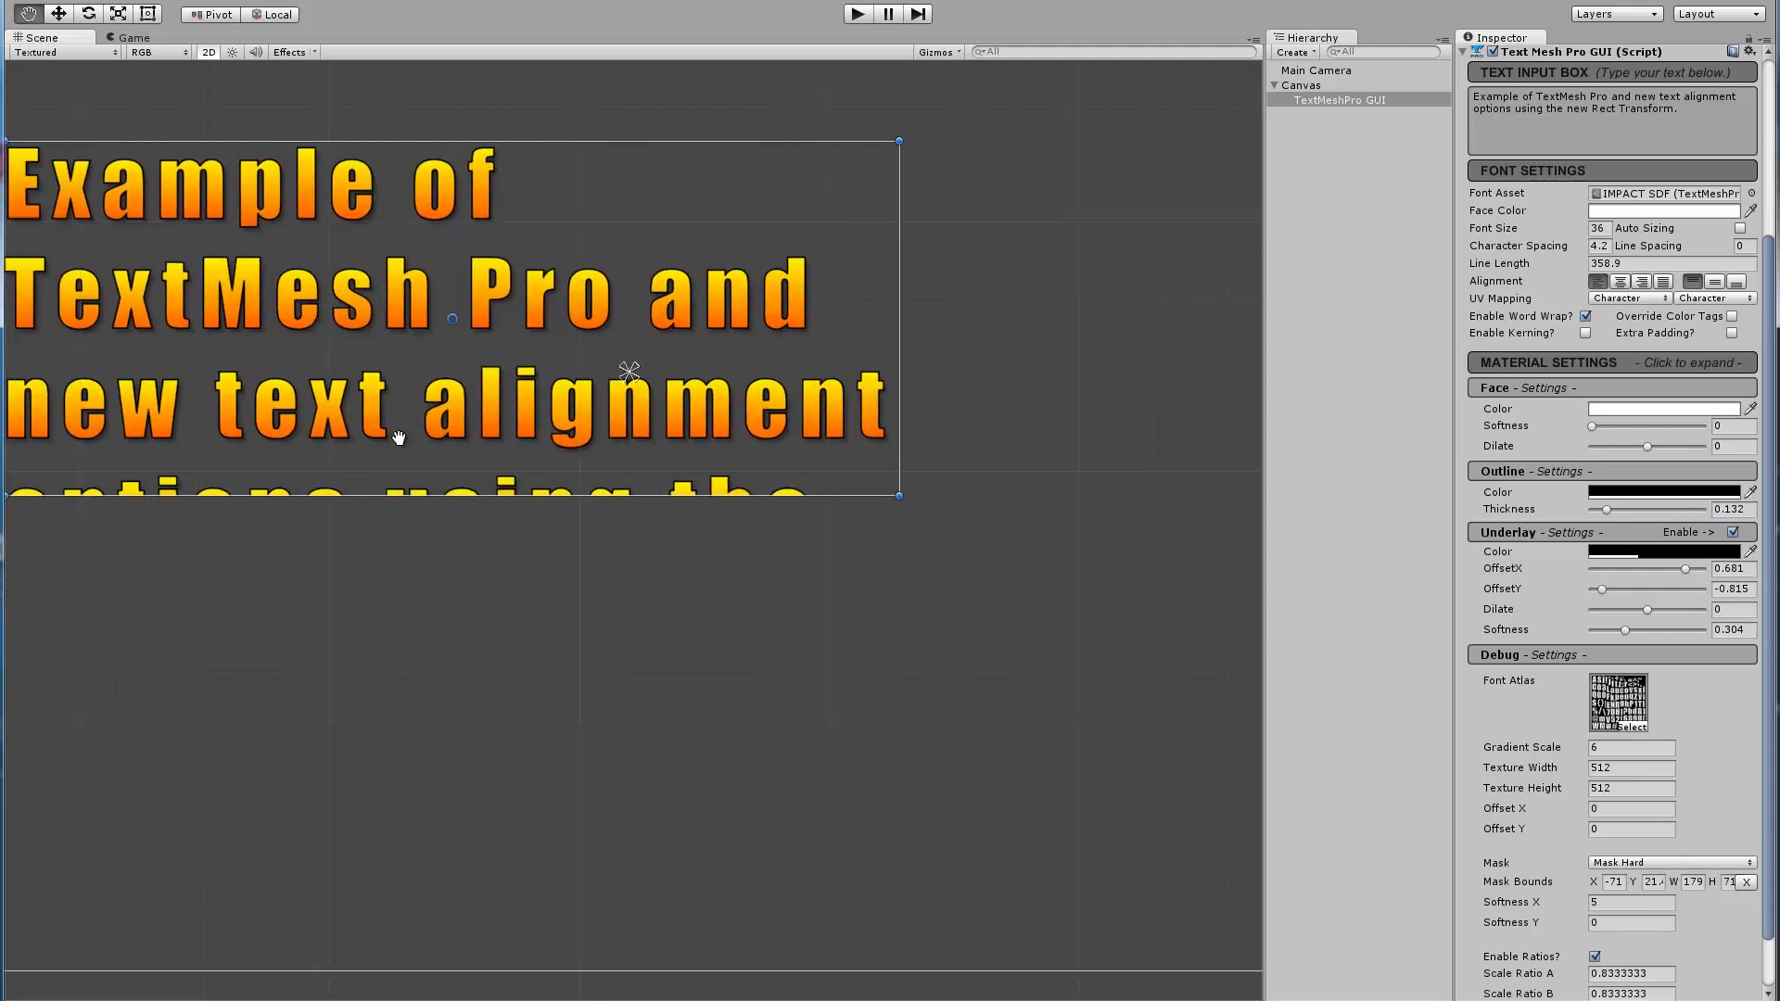
middle_drag(521, 509, 563, 536)
Switch to Mask Soft and cut the box's bottom edge through the fourth line
scroll(564, 536, up, 1)
click(1632, 864)
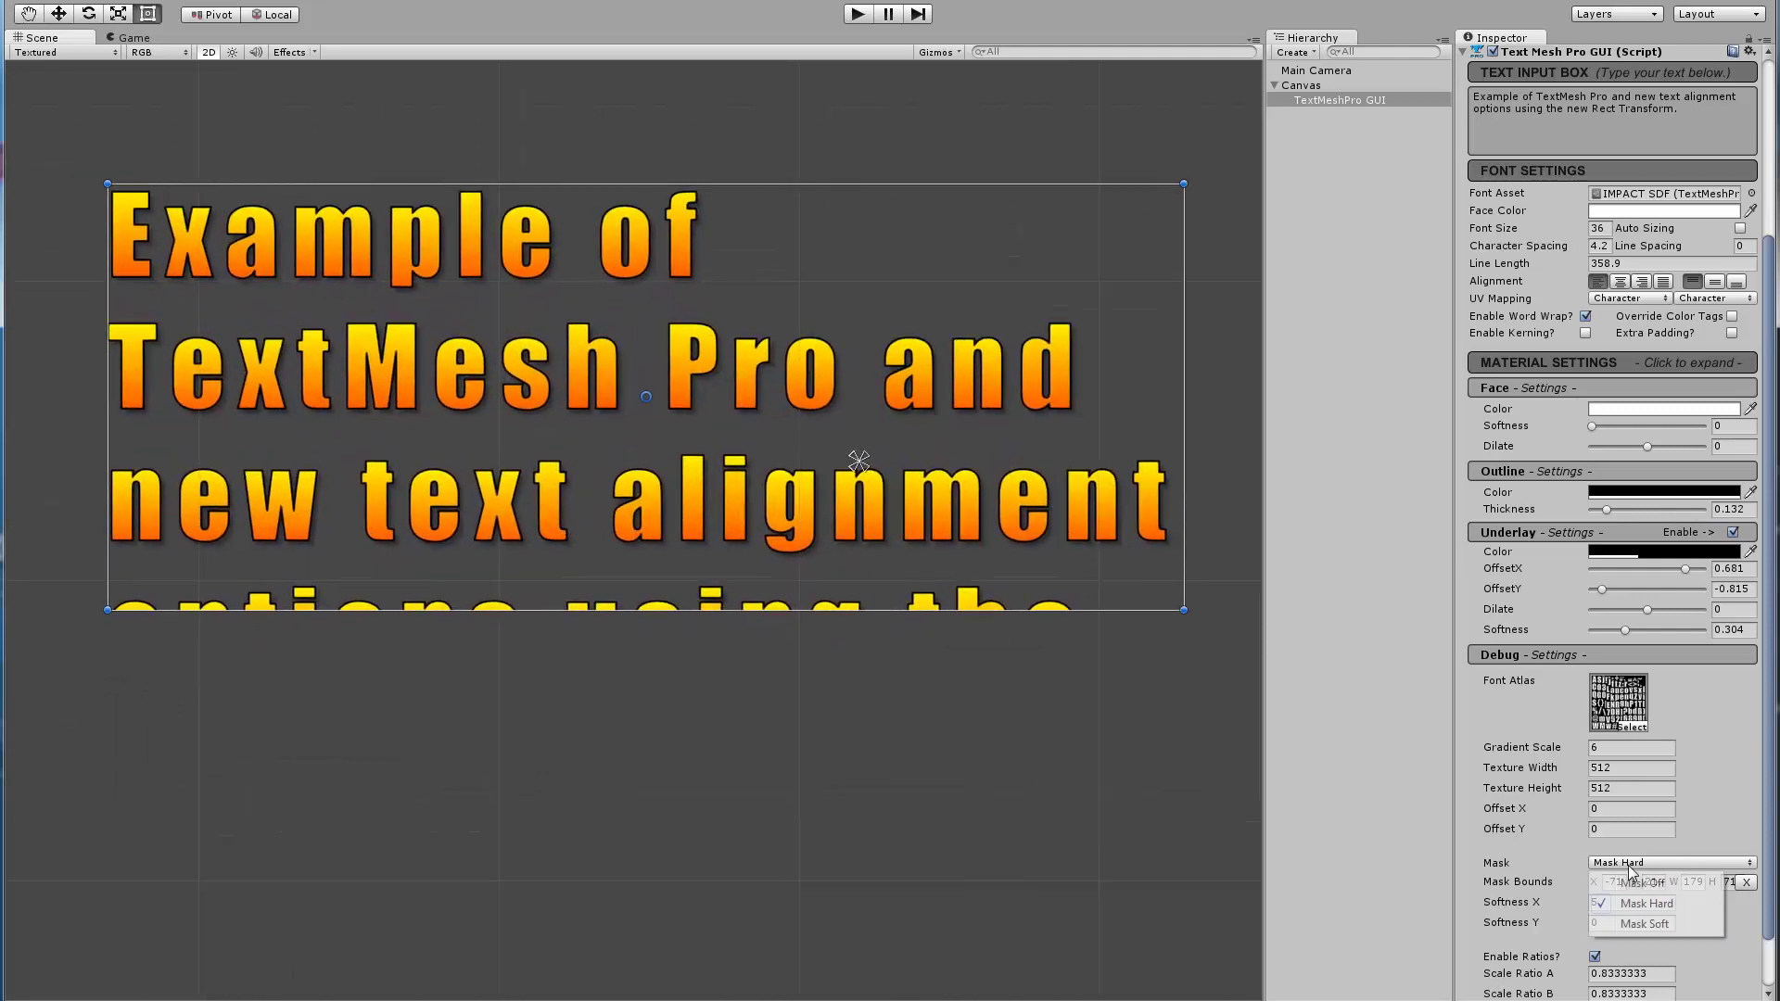
click(1632, 925)
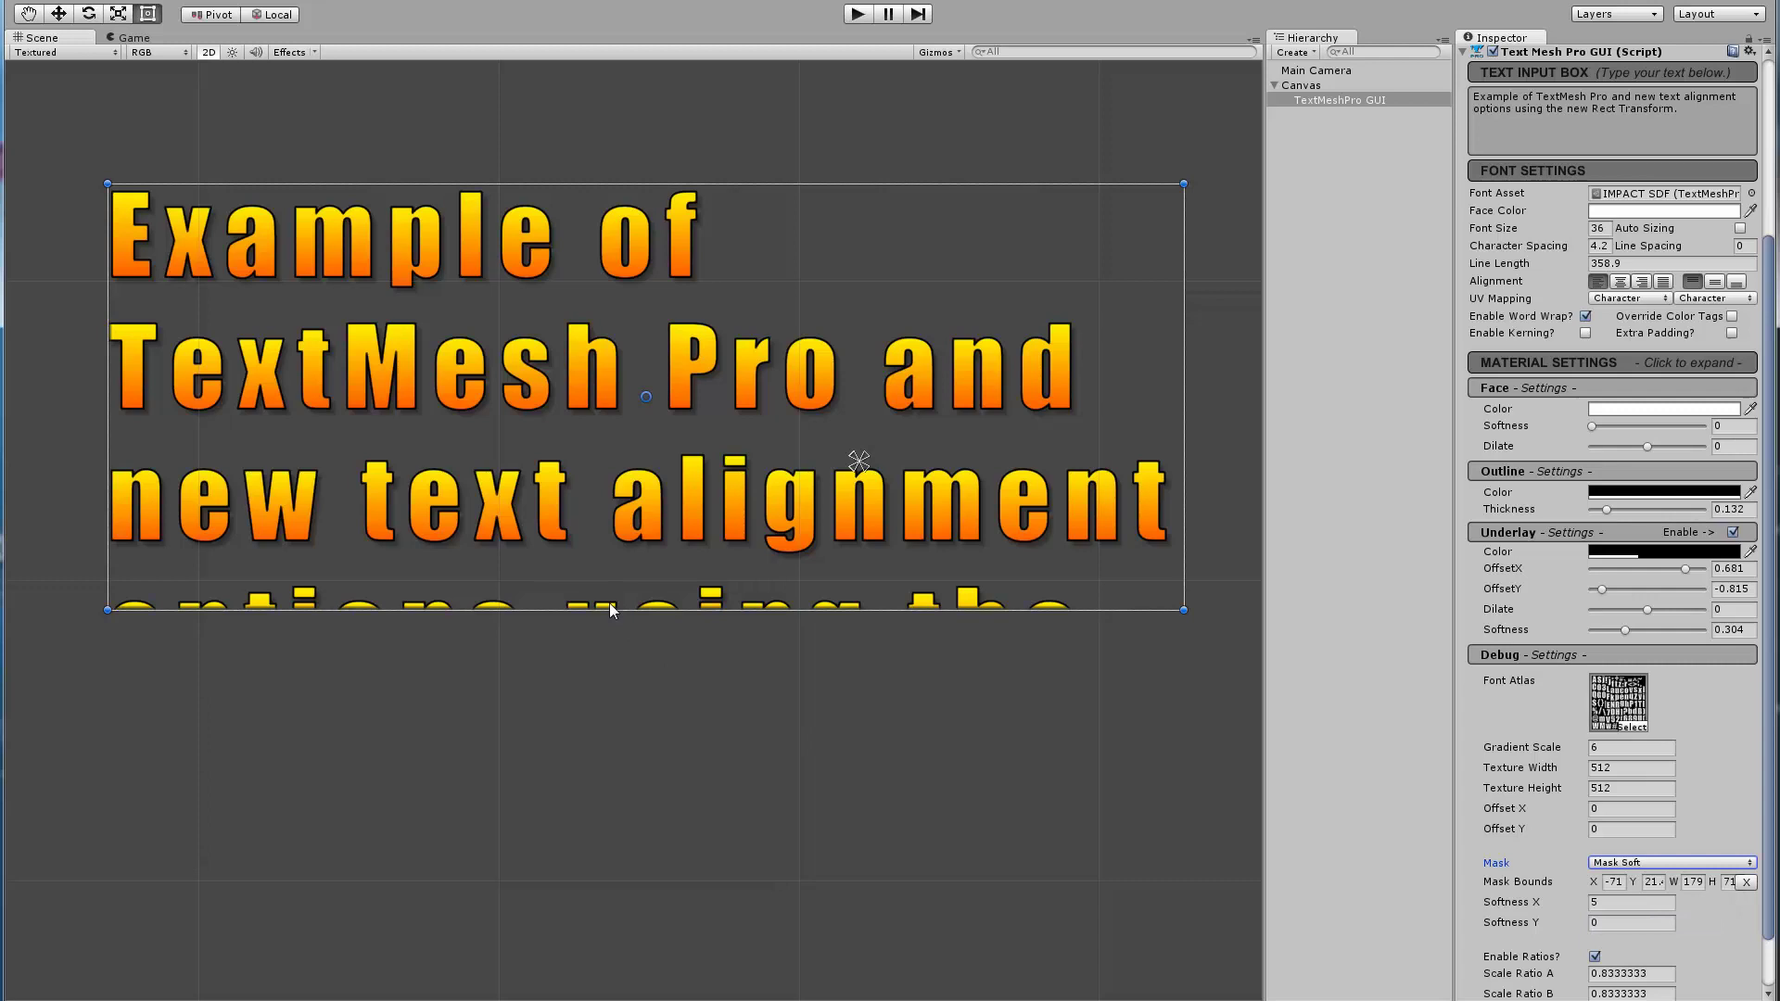
drag(608, 610, 609, 650)
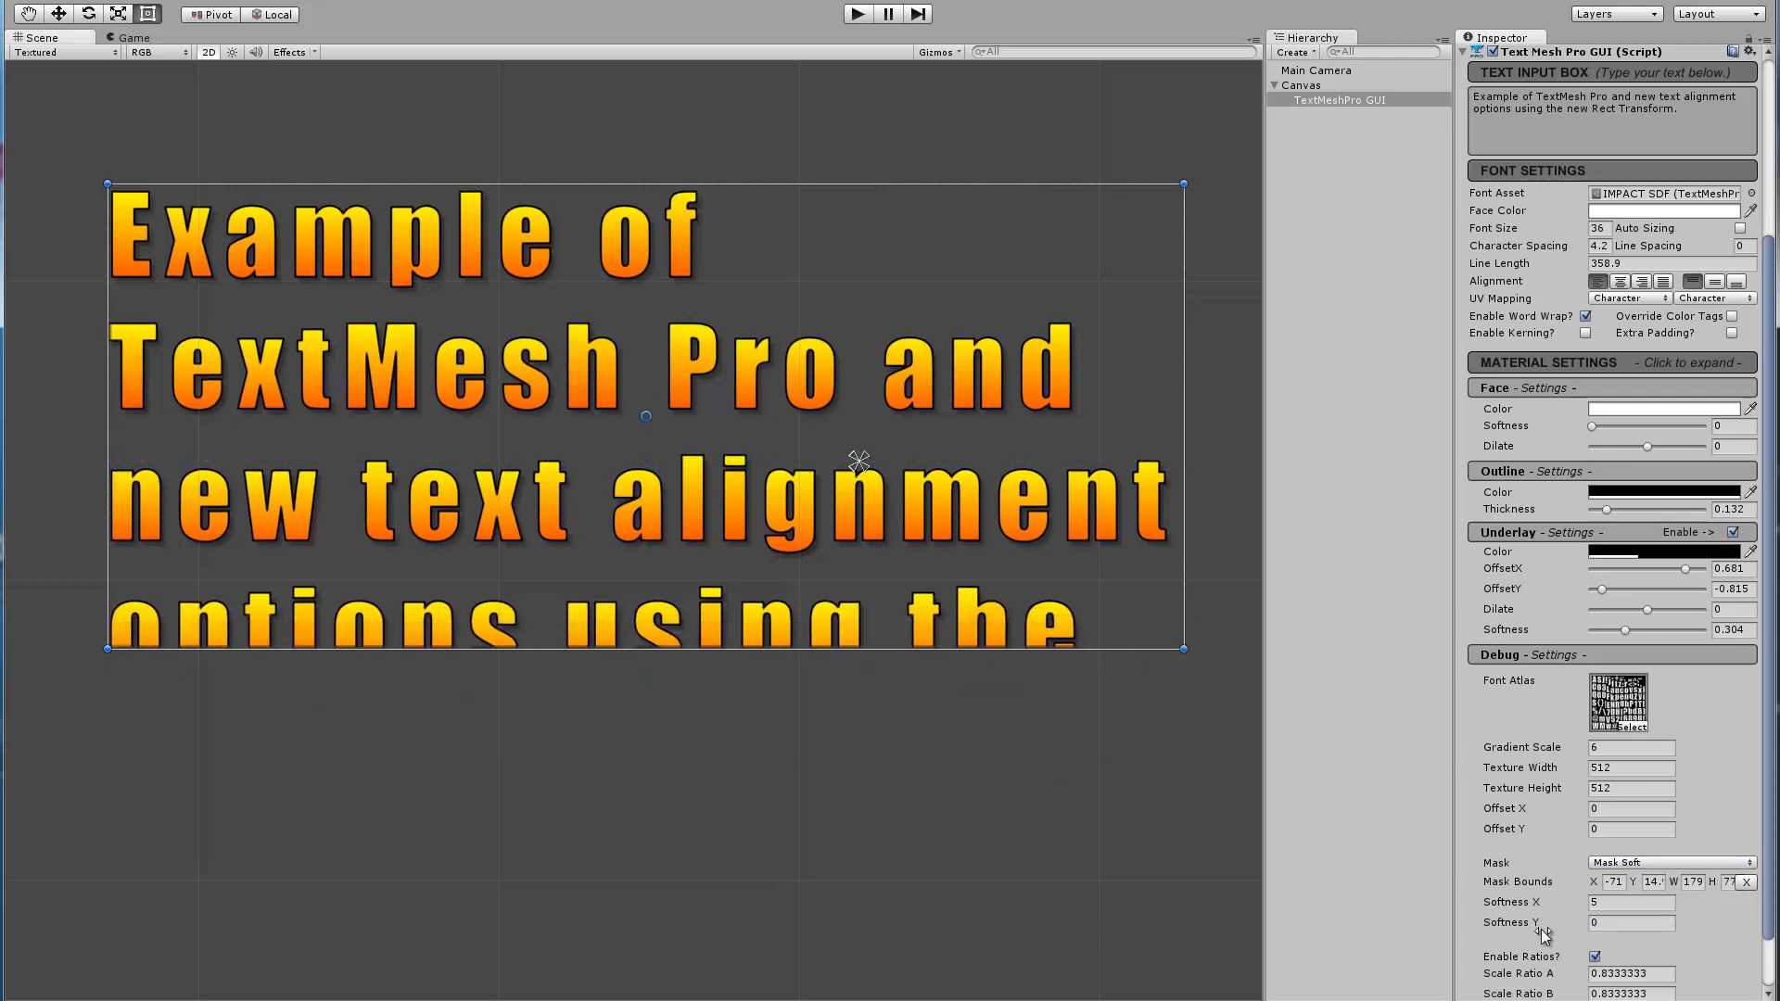
Settle the soft mask's Softness X at 5 and reposition the box to show four full lines
drag(1572, 905, 1643, 907)
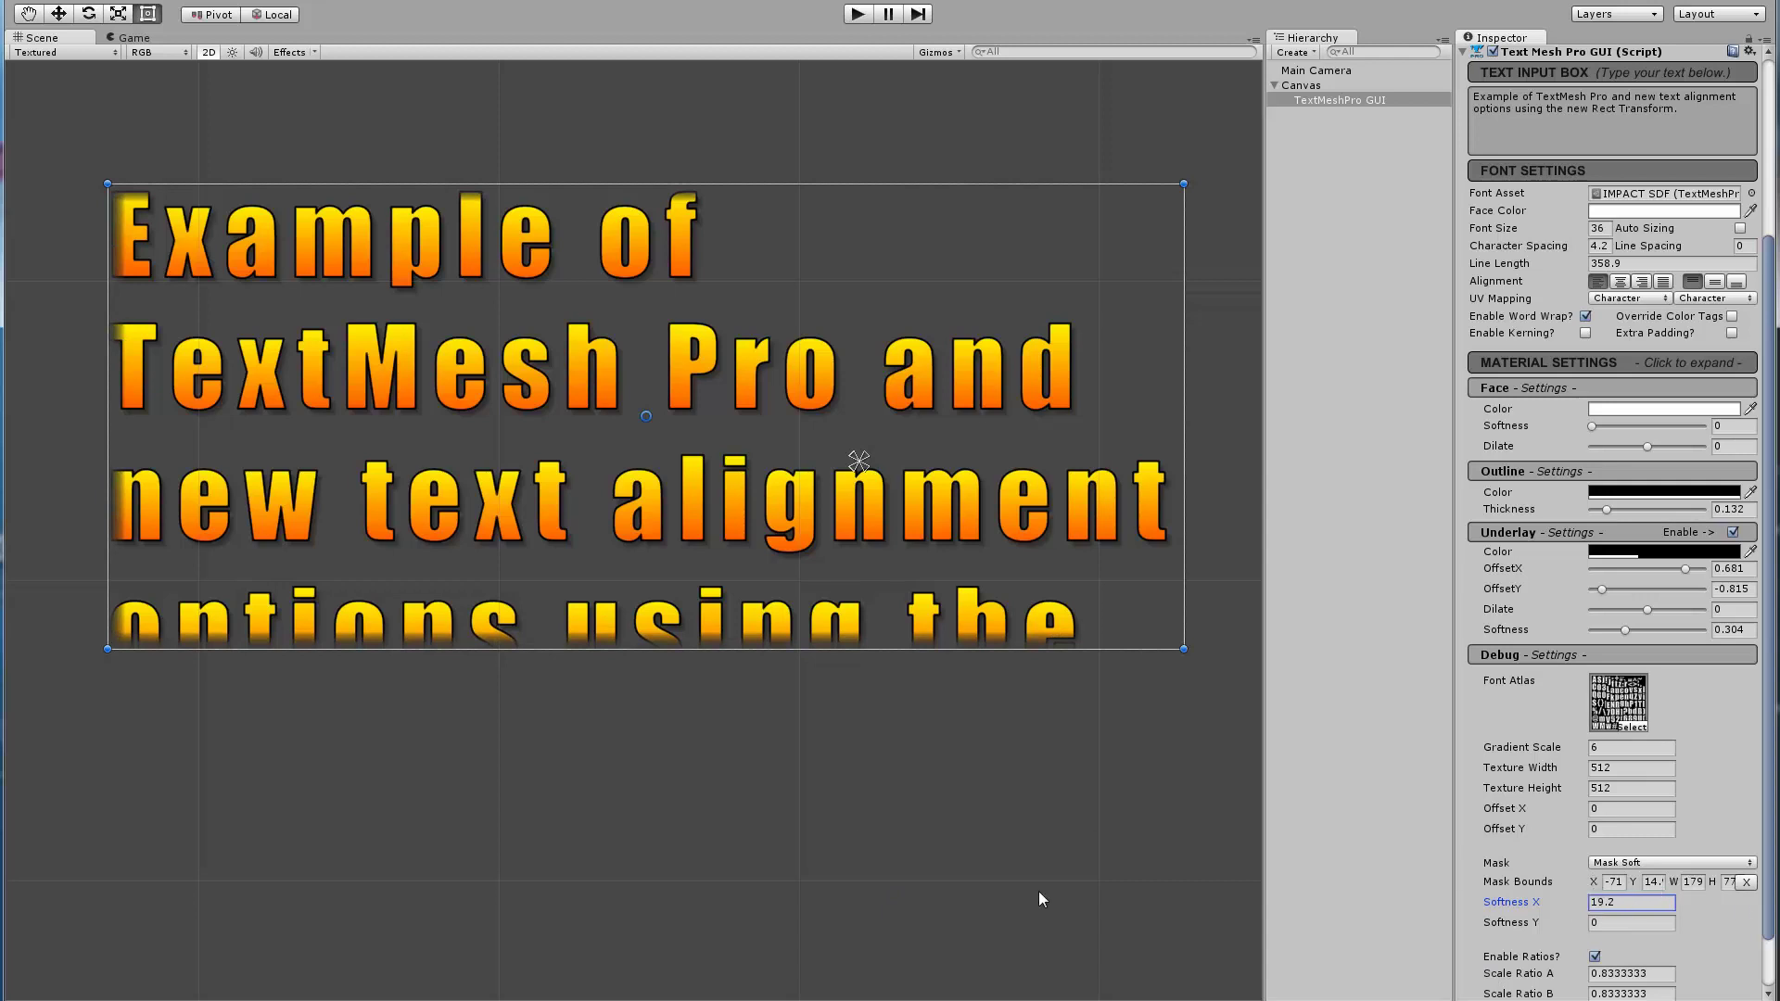
mouse_move(630, 509)
mouse_down()
mouse_move(620, 564)
mouse_move(666, 565)
mouse_move(635, 524)
mouse_move(601, 534)
mouse_move(620, 510)
mouse_up()
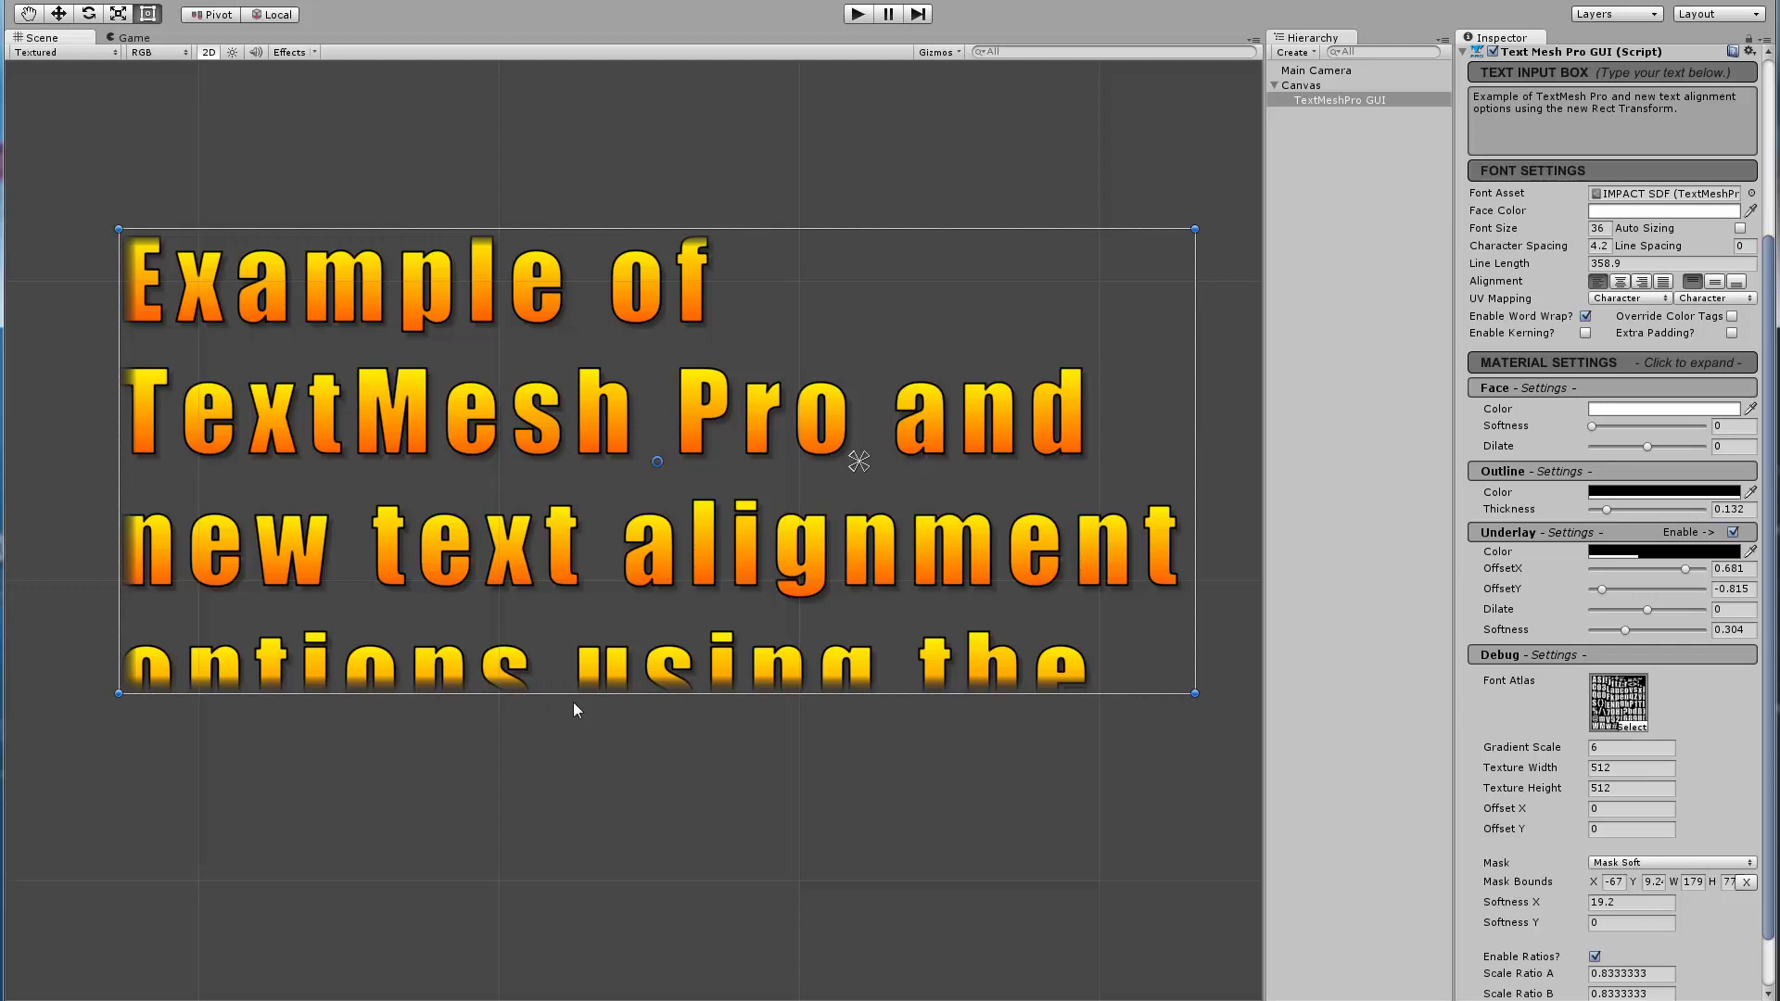
drag(1569, 911, 1554, 857)
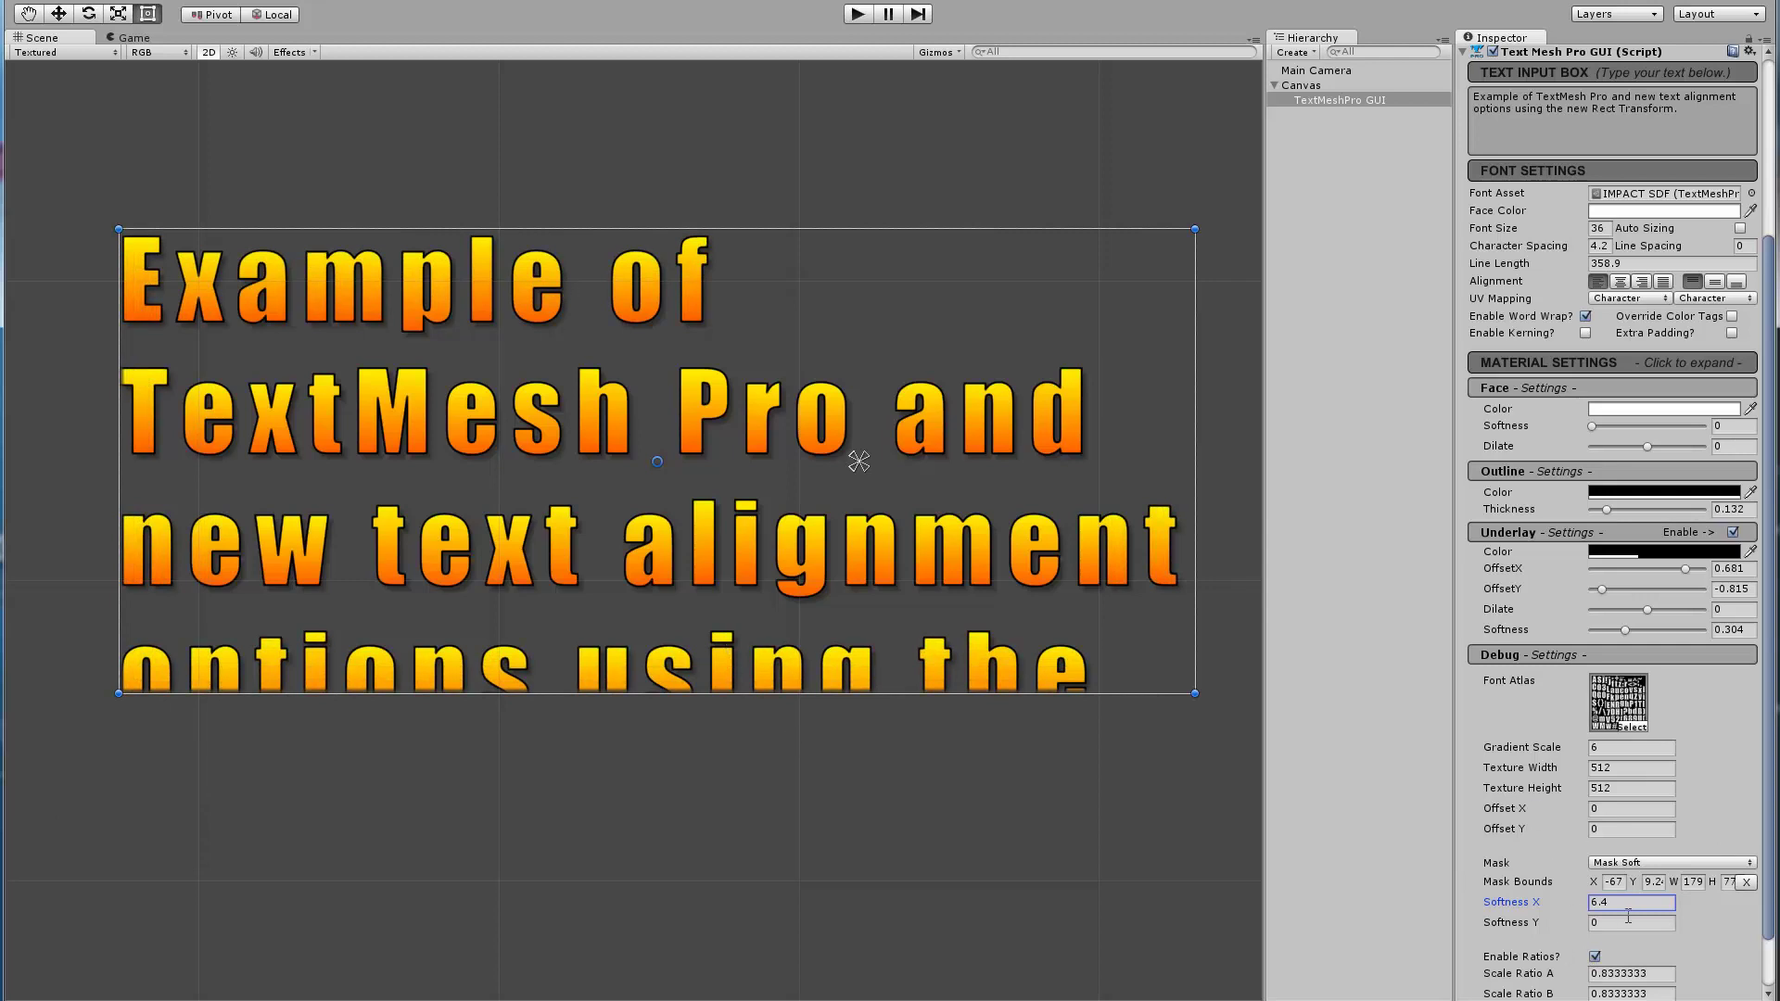
text(5)
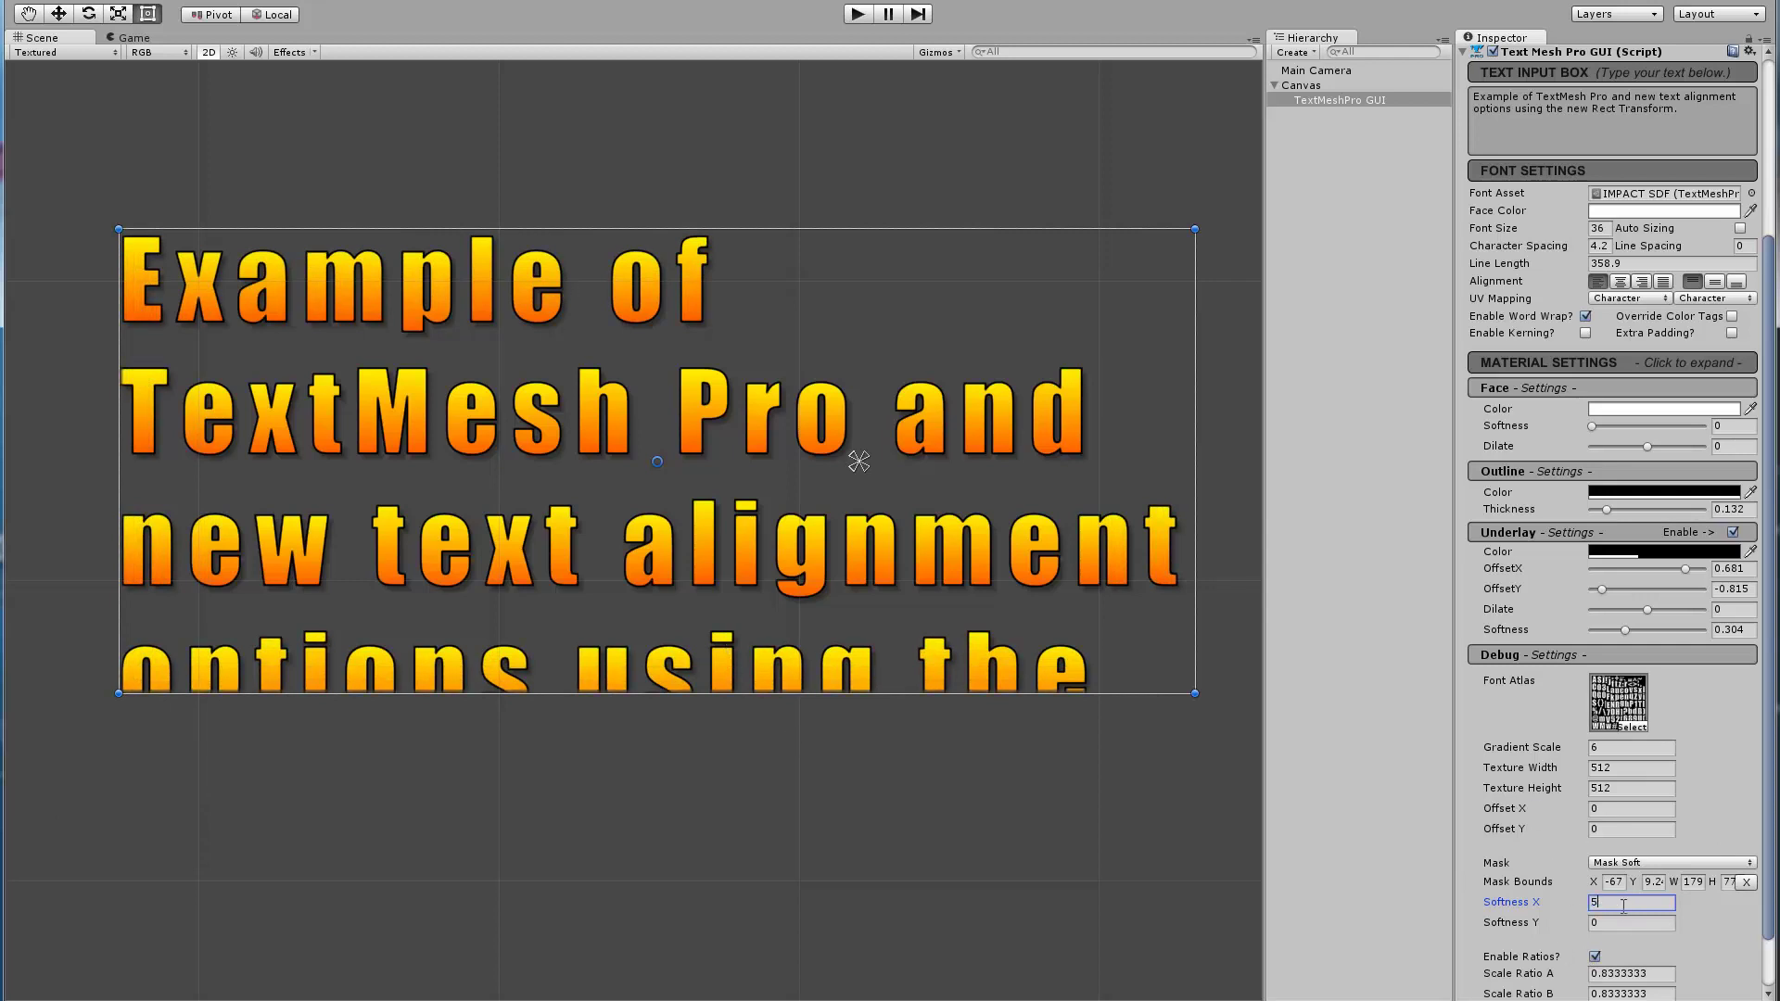
key(Tab)
drag(335, 692, 306, 788)
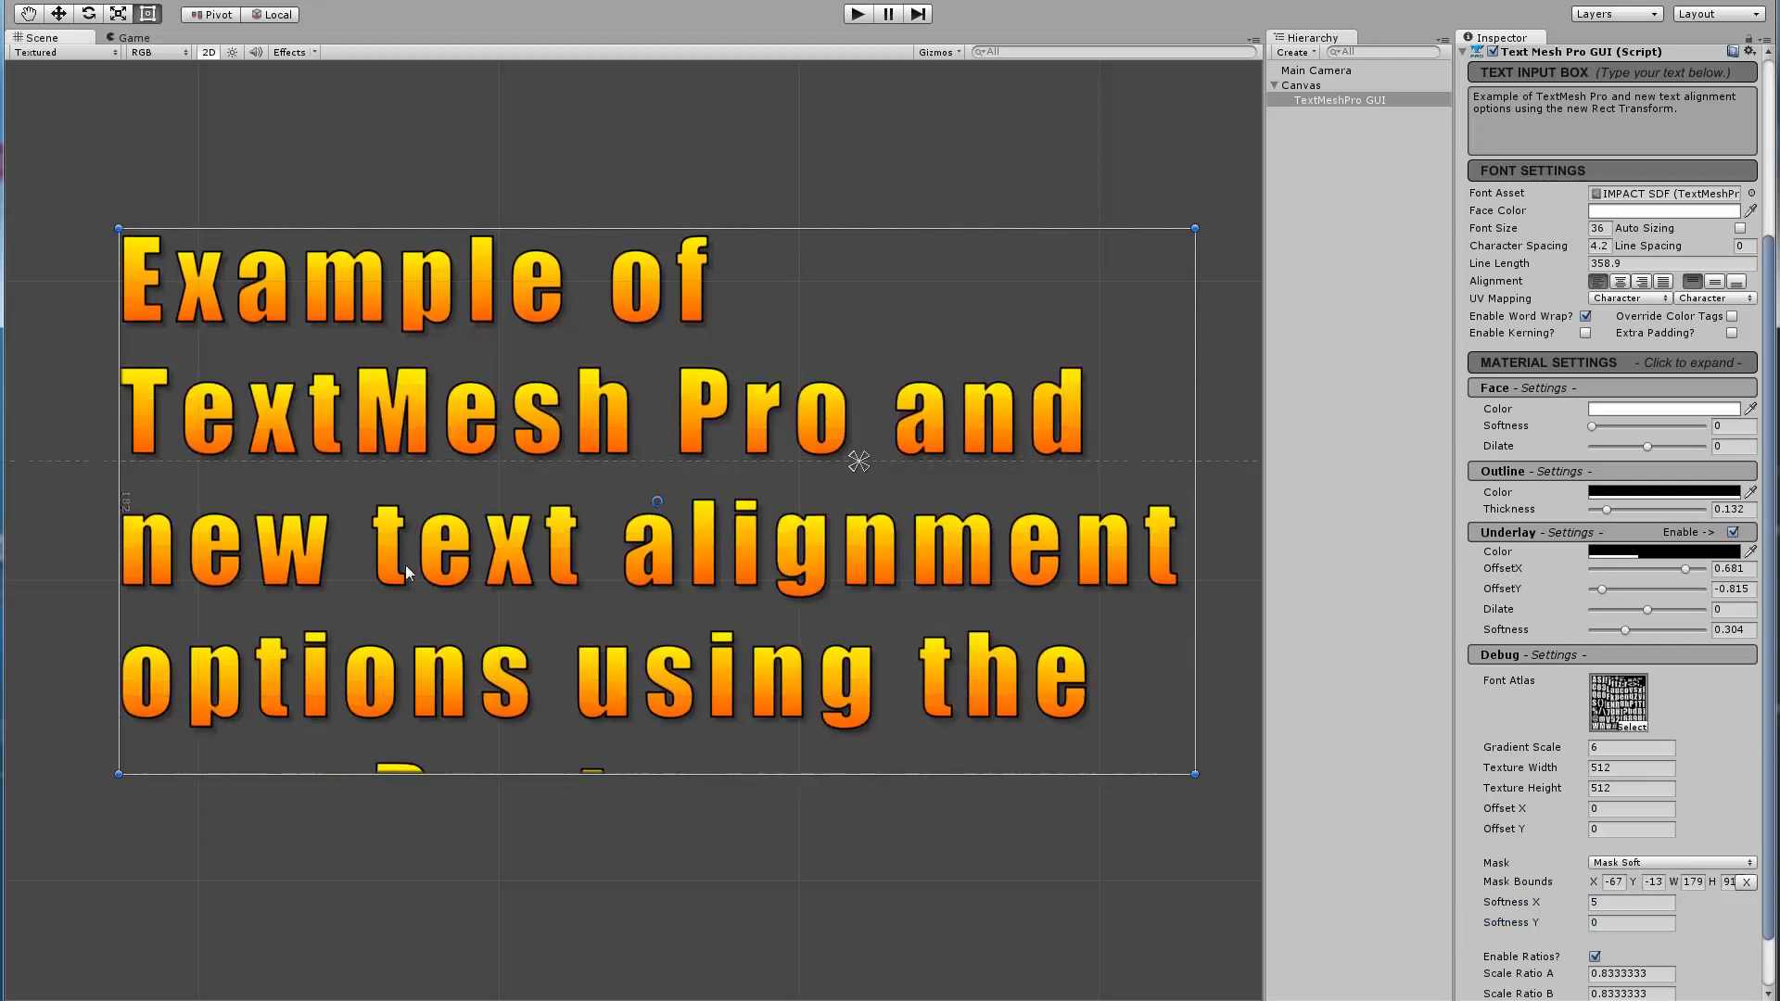
scroll(928, 556, down, 3)
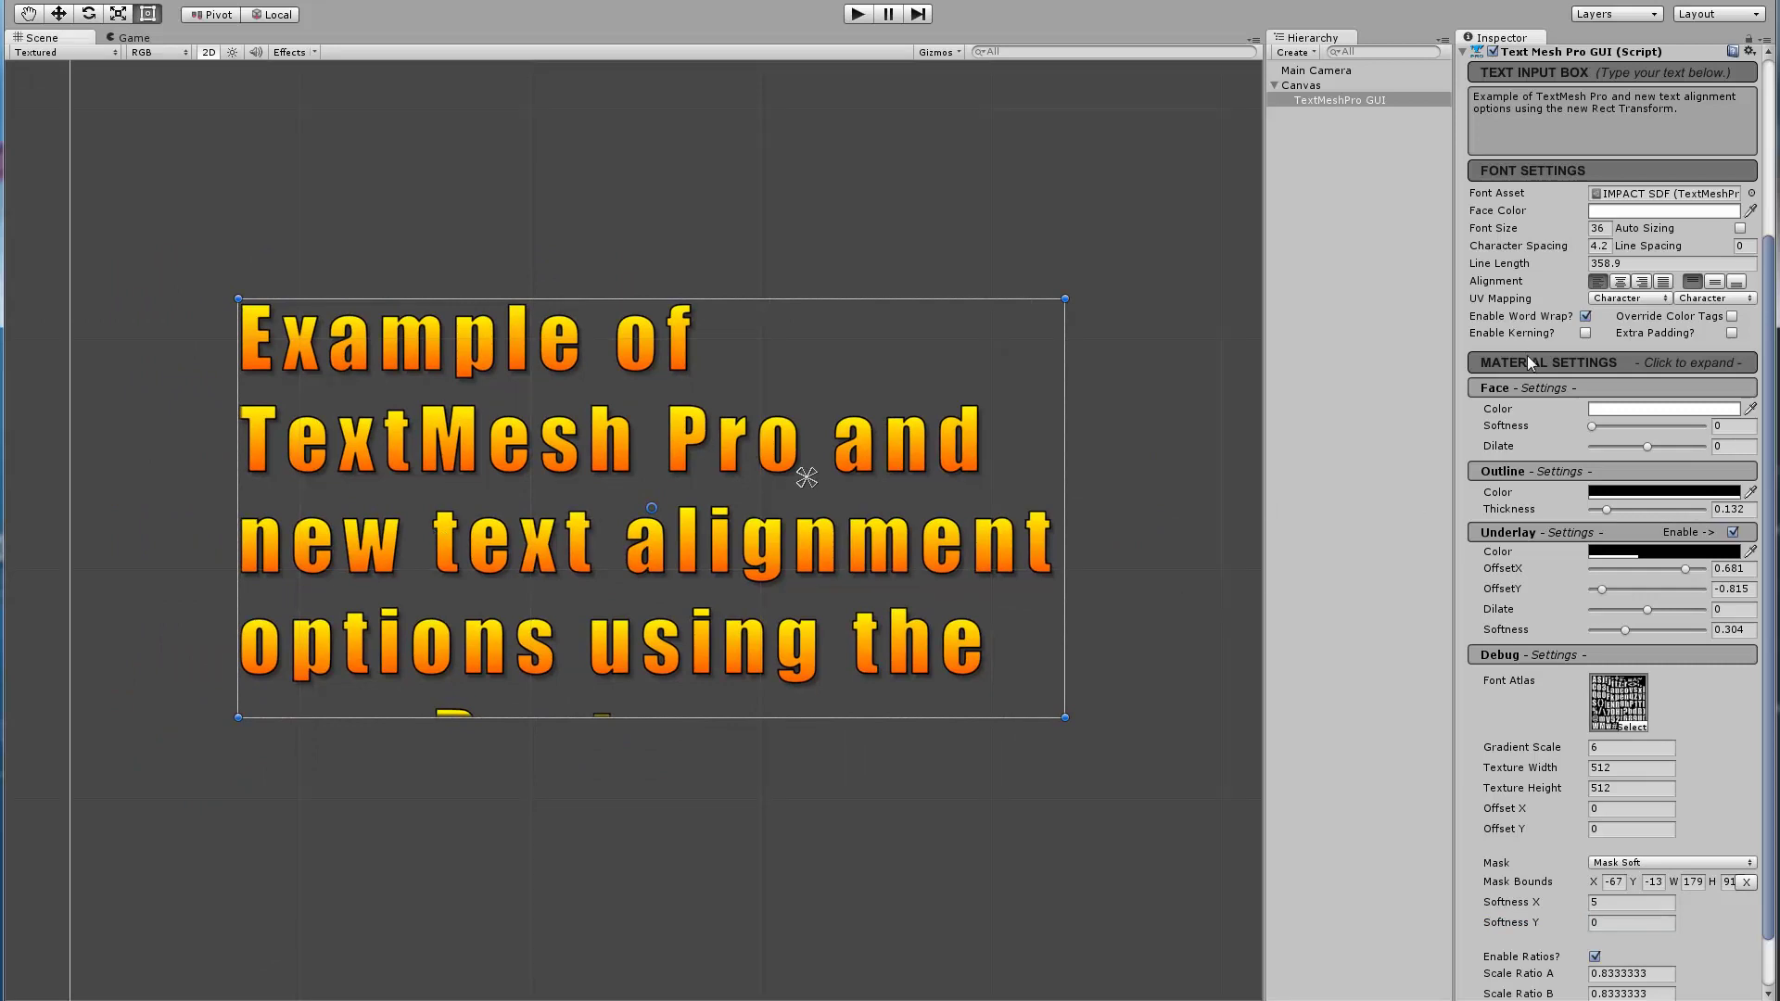
scroll(1527, 354, up, 5)
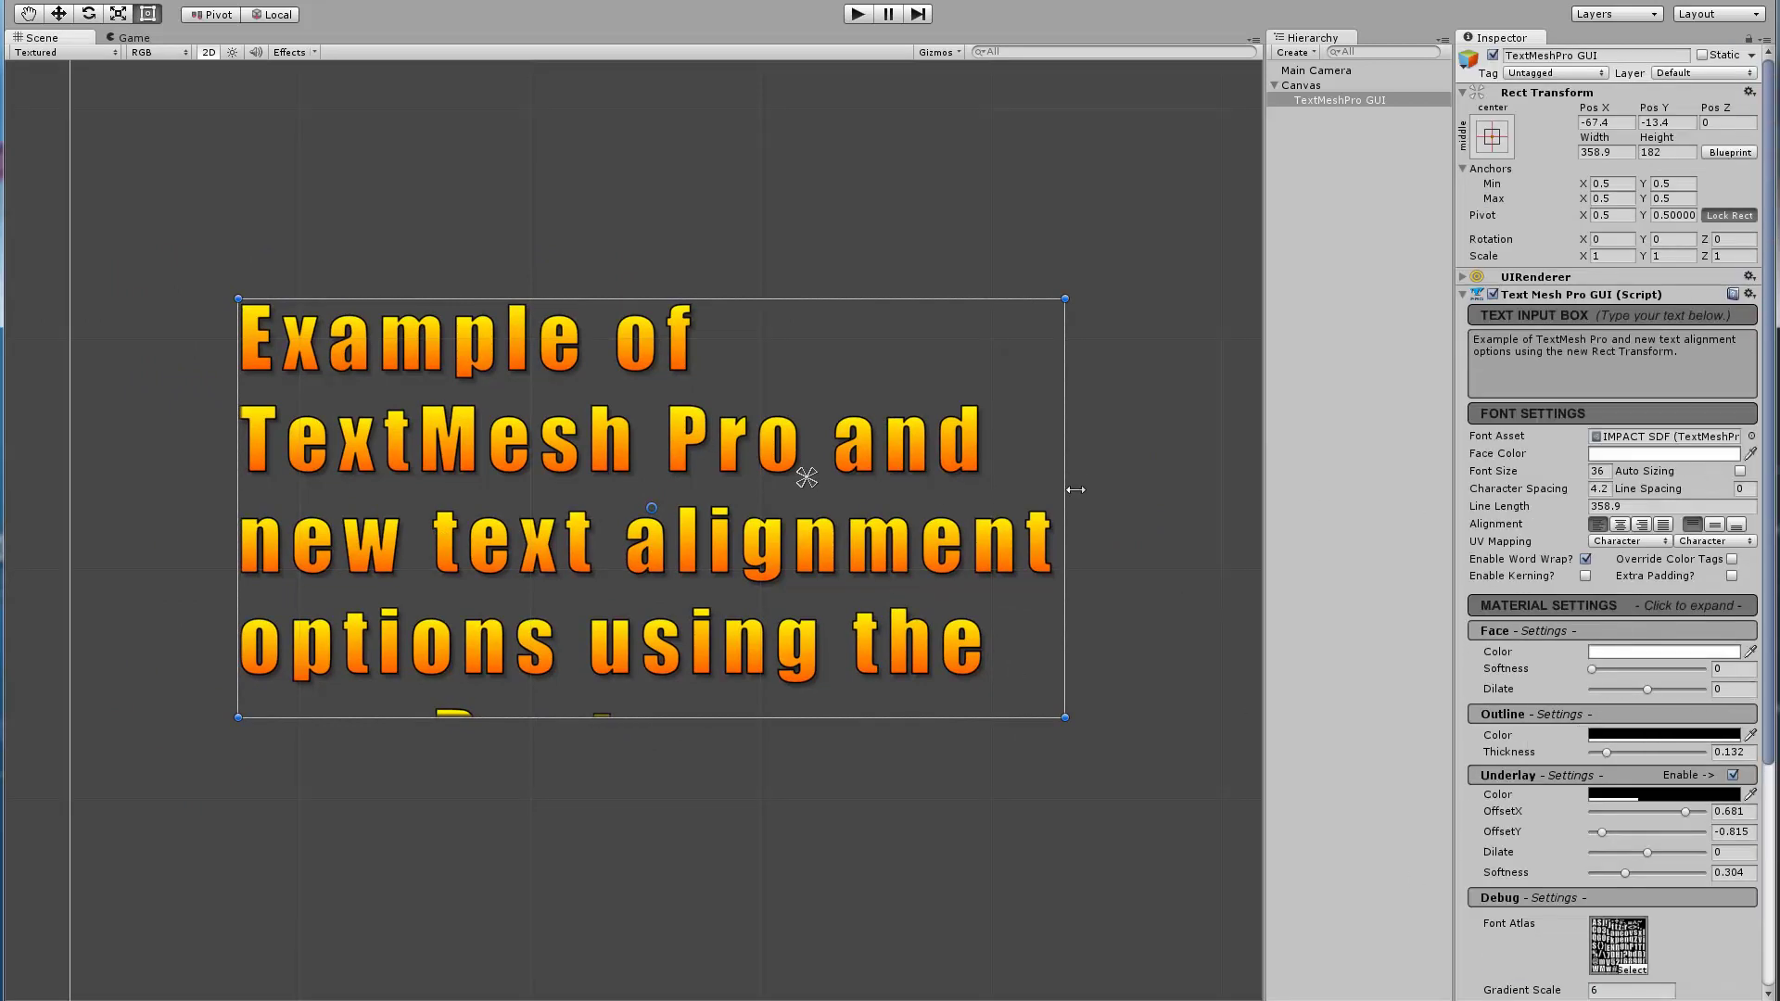
Enlarge the box to 409.2 × 216.2, raise the font size, and set character spacing to 1.8
drag(1063, 494, 1181, 494)
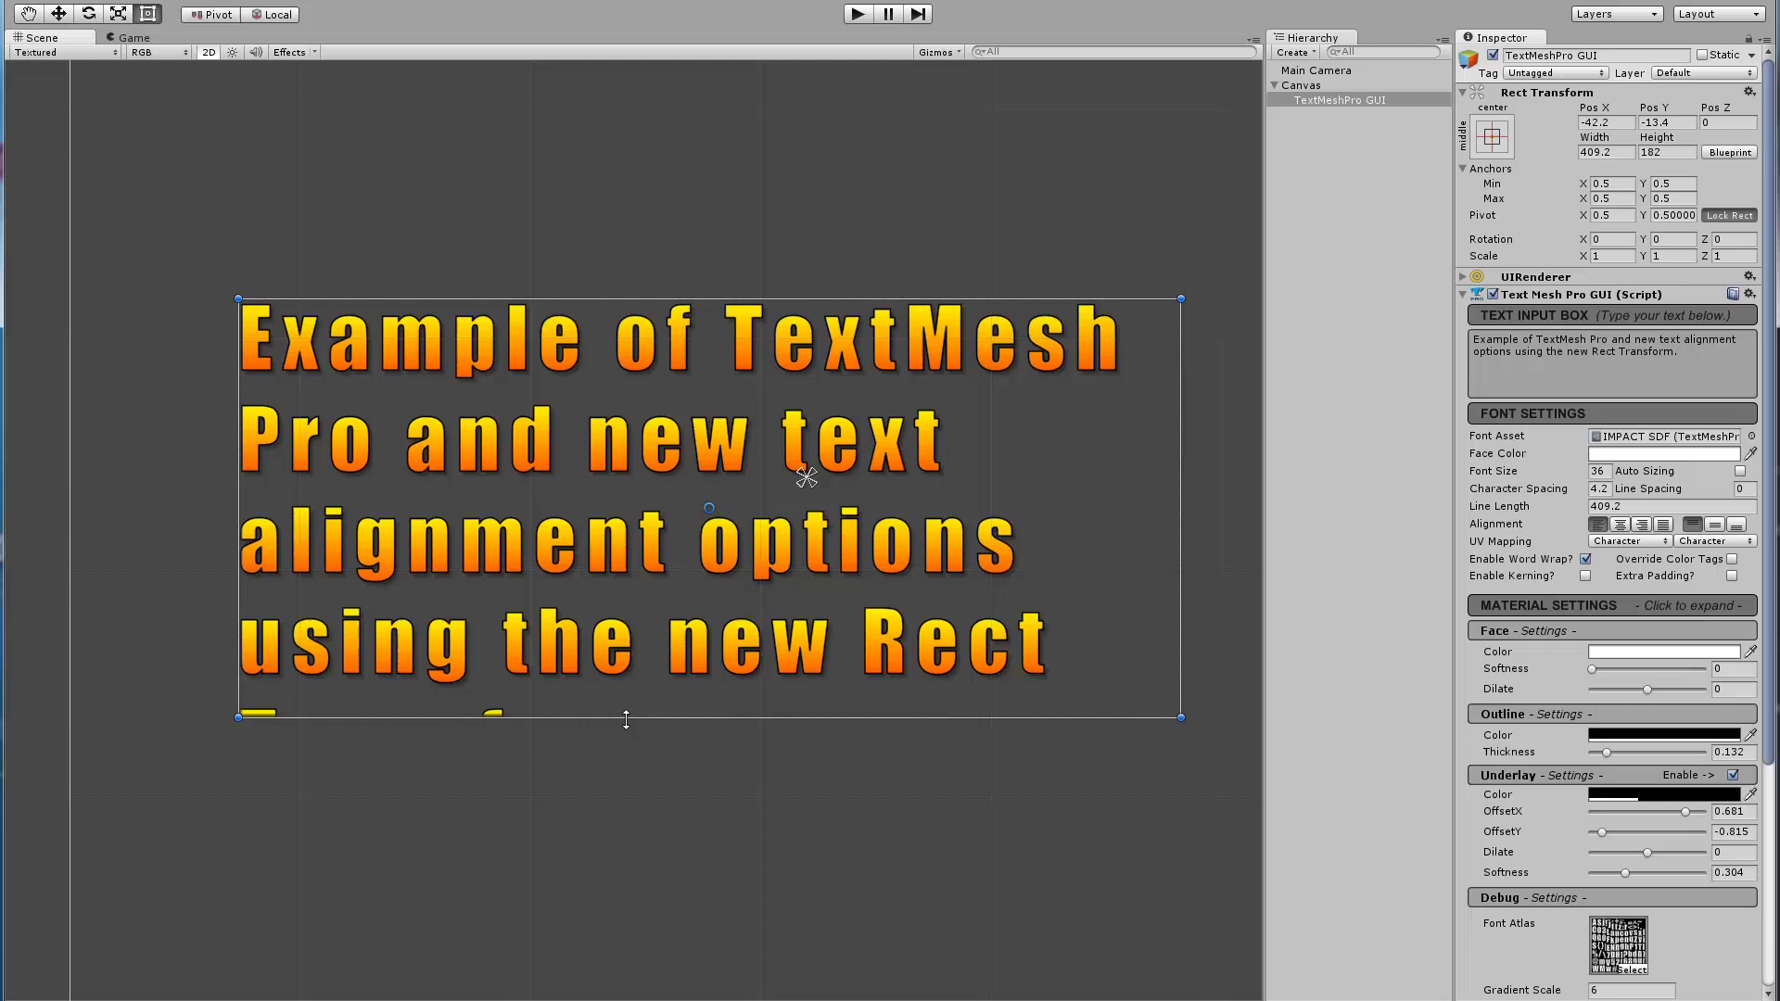
drag(626, 721, 635, 799)
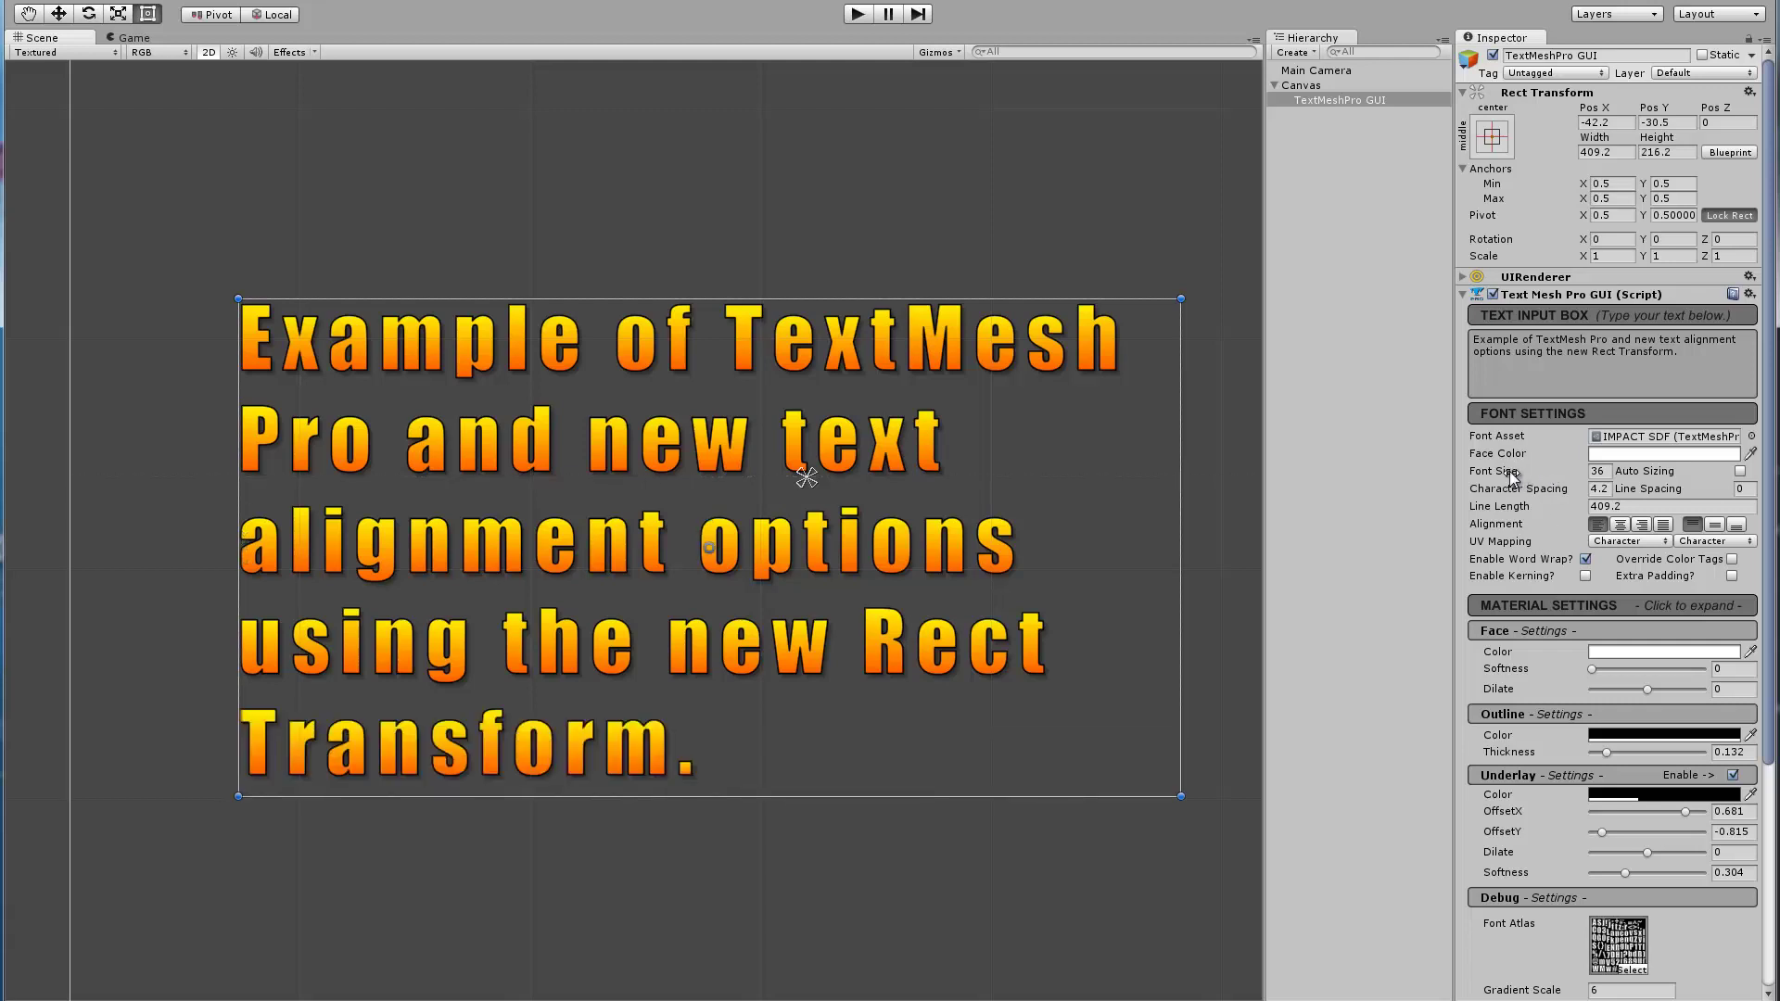
mouse_move(1512, 477)
mouse_down()
mouse_move(1776, 462)
mouse_move(1515, 471)
mouse_move(1535, 471)
mouse_up()
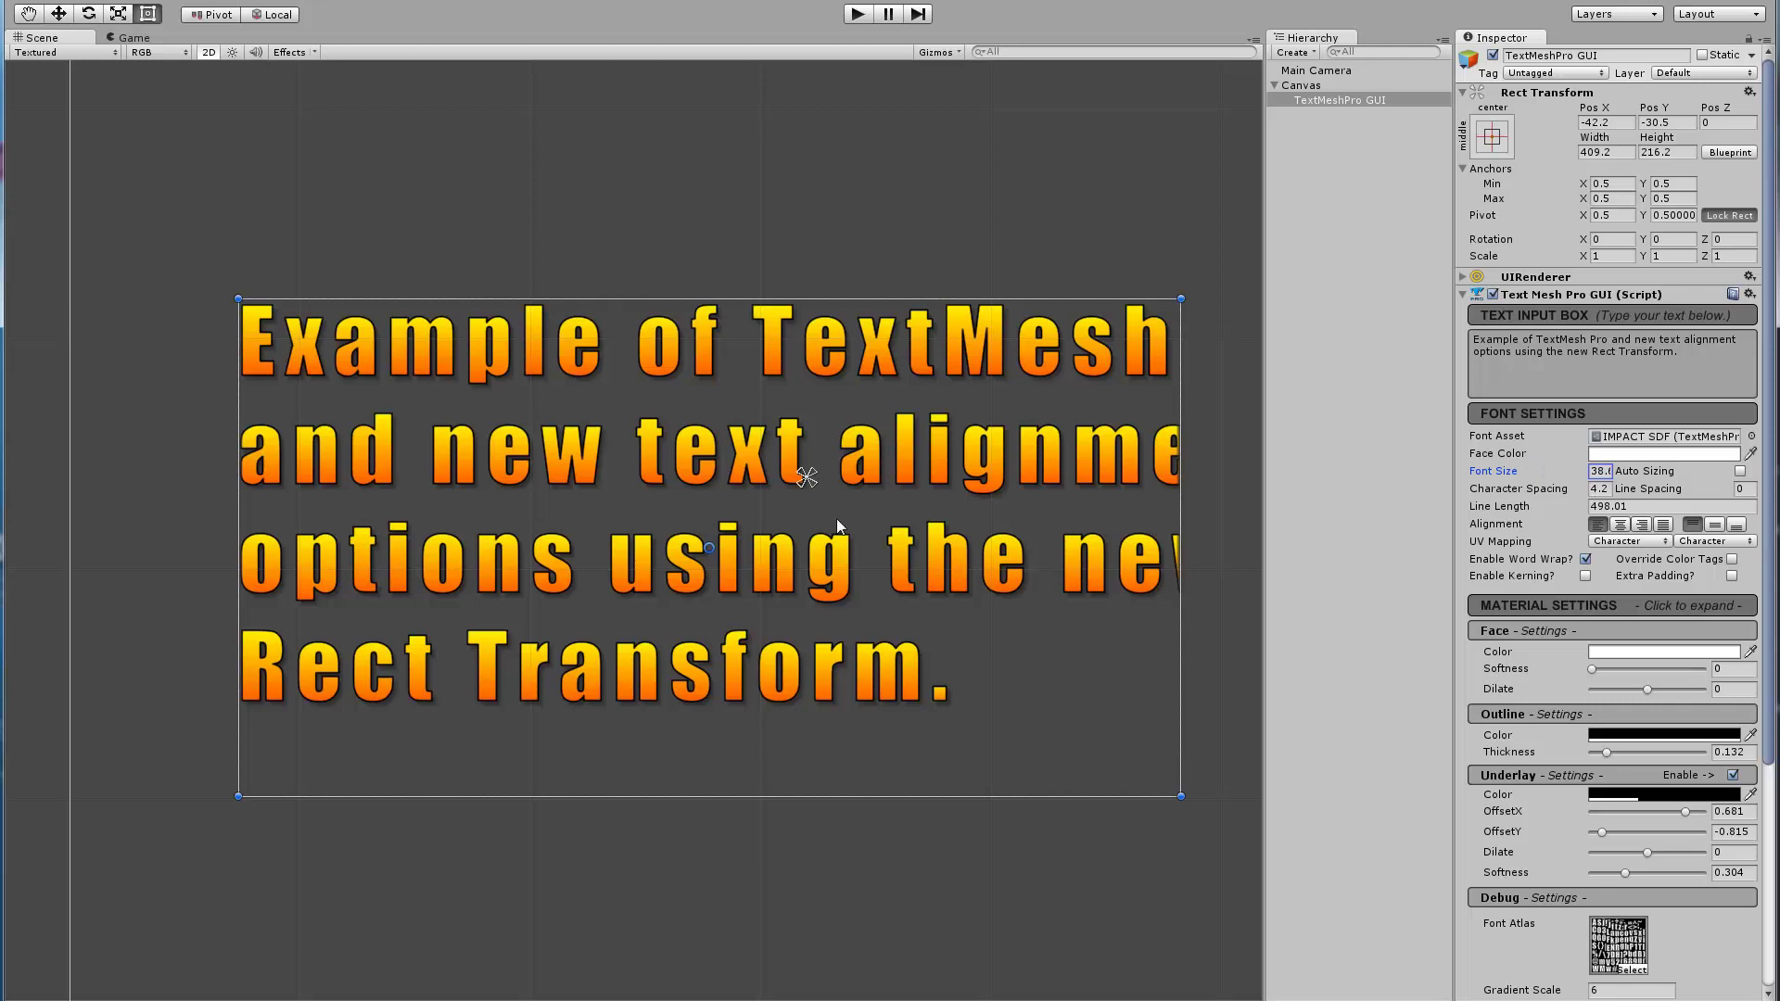
scroll(838, 525, down, 1)
mouse_move(1525, 490)
mouse_down()
mouse_move(1606, 490)
mouse_move(1515, 497)
mouse_up()
middle_drag(734, 577, 676, 530)
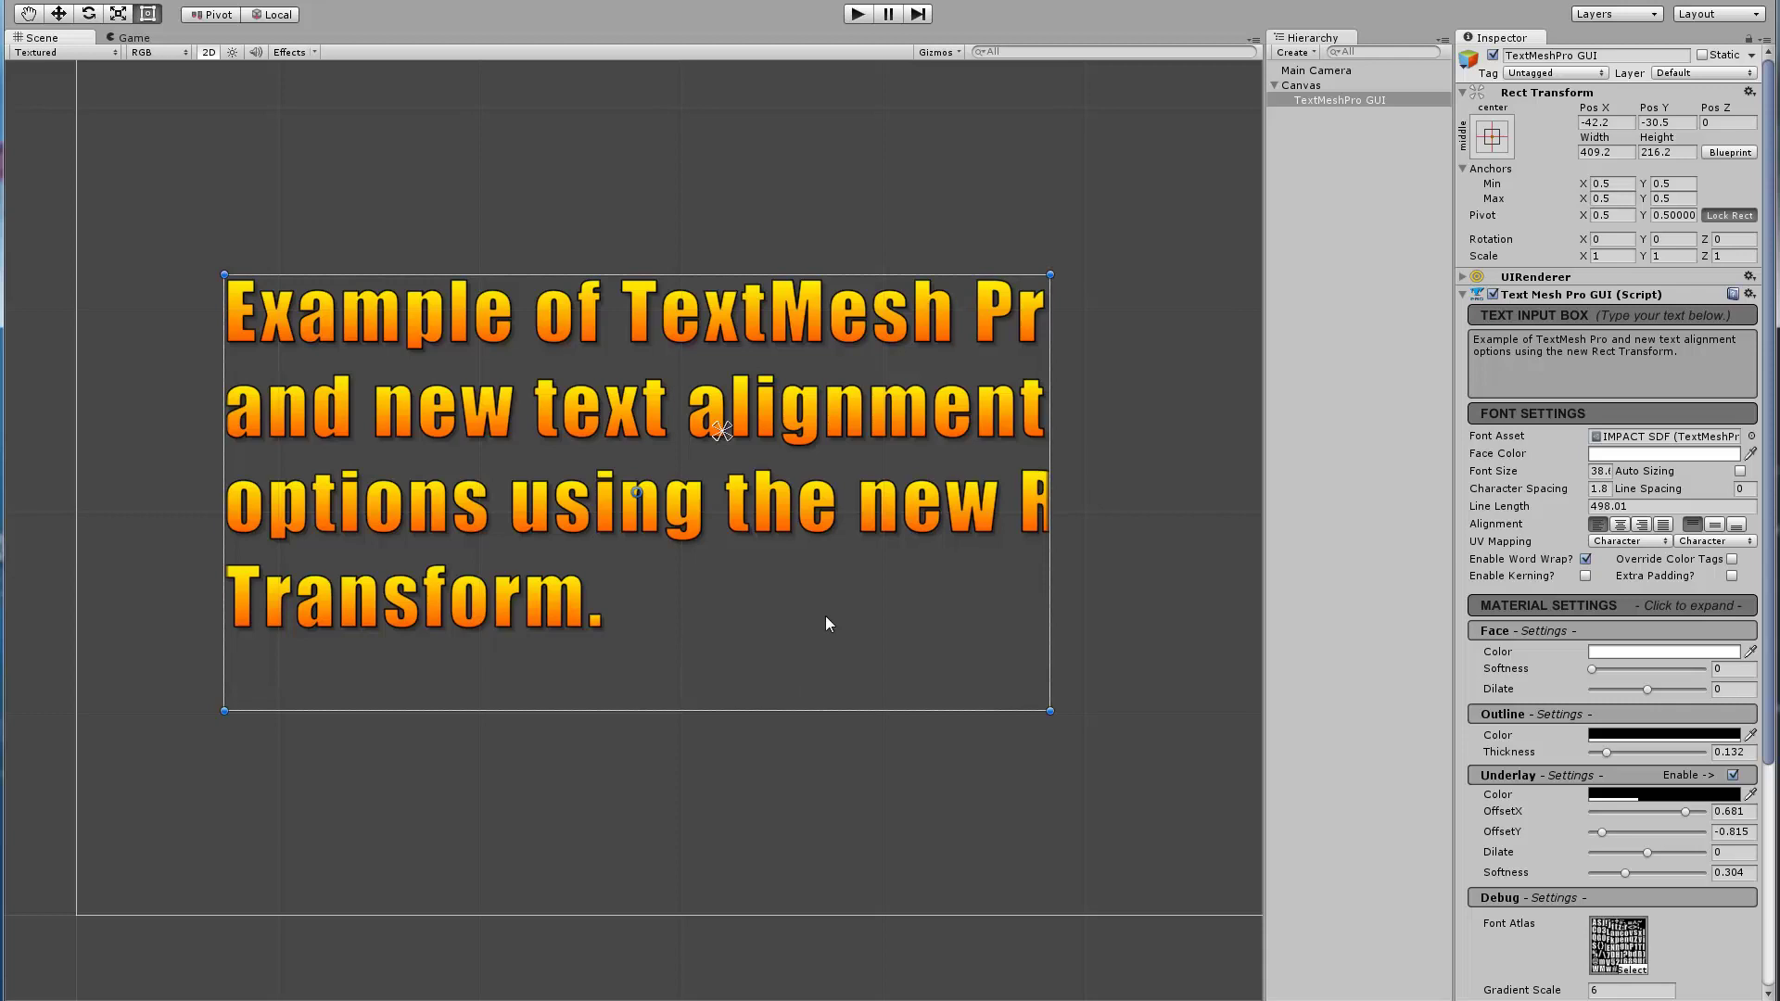
Enable Auto Sizing and drag the rect's edges so the font refits
click(1740, 471)
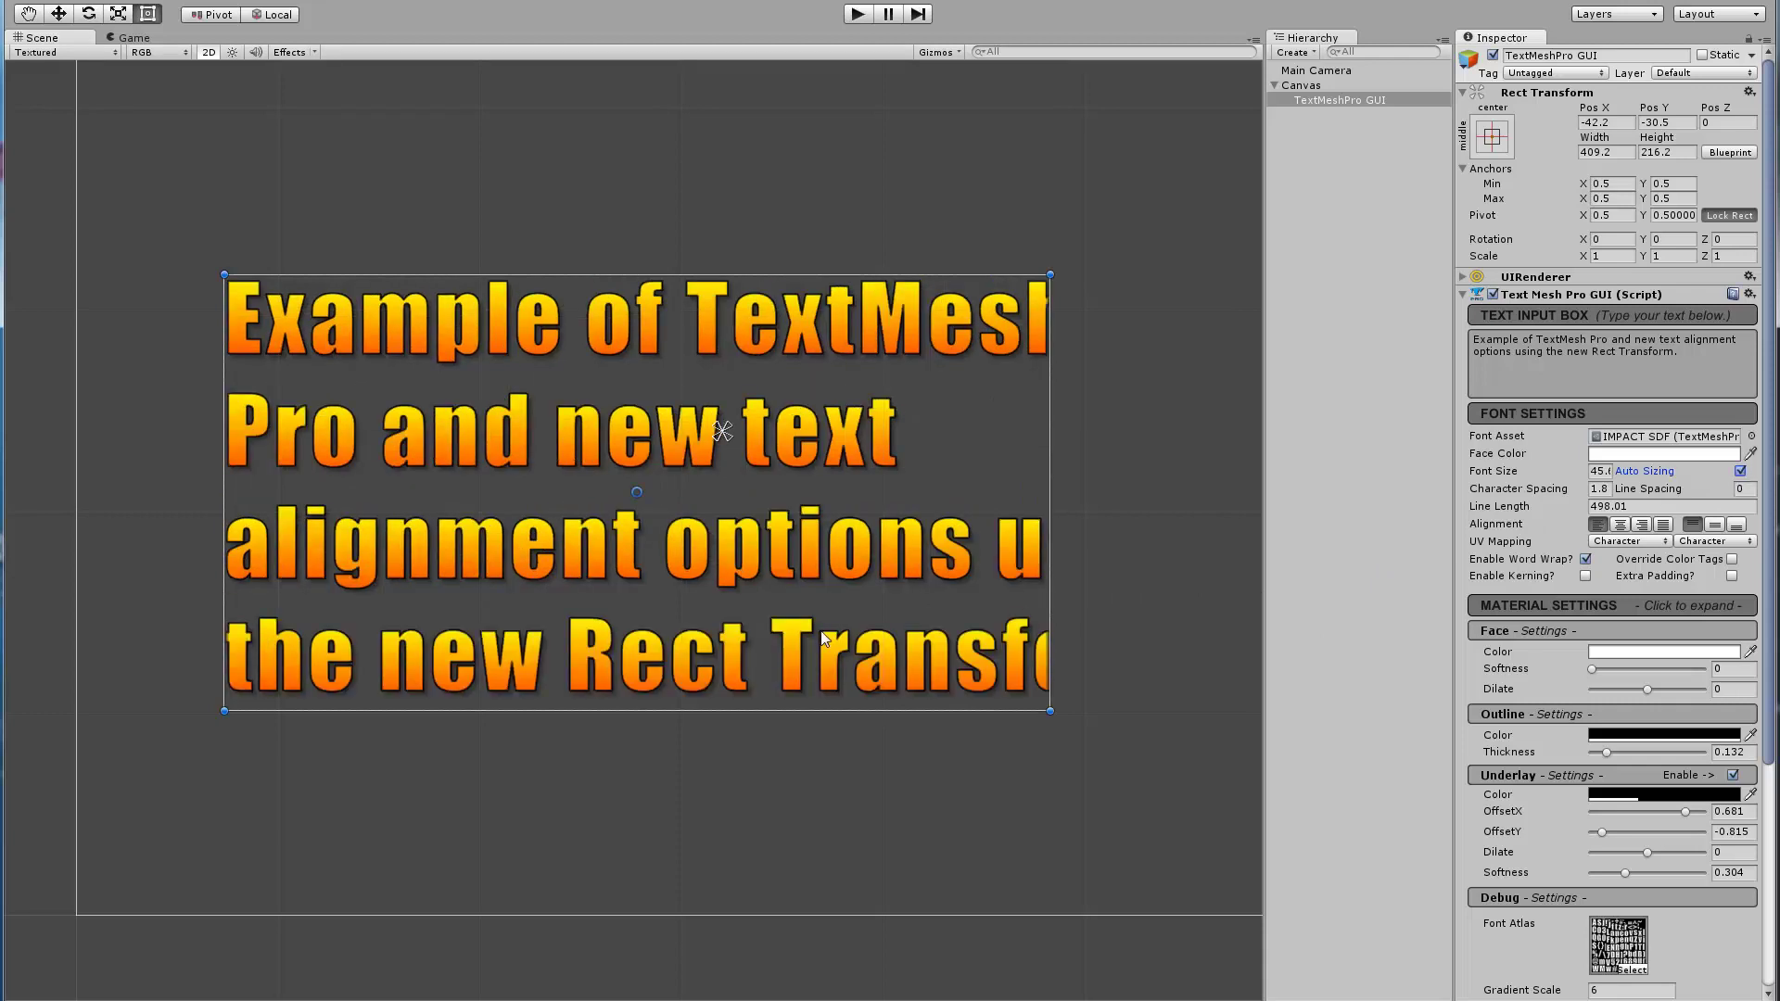
mouse_move(1049, 536)
mouse_down()
mouse_move(1110, 529)
mouse_move(1077, 530)
mouse_up()
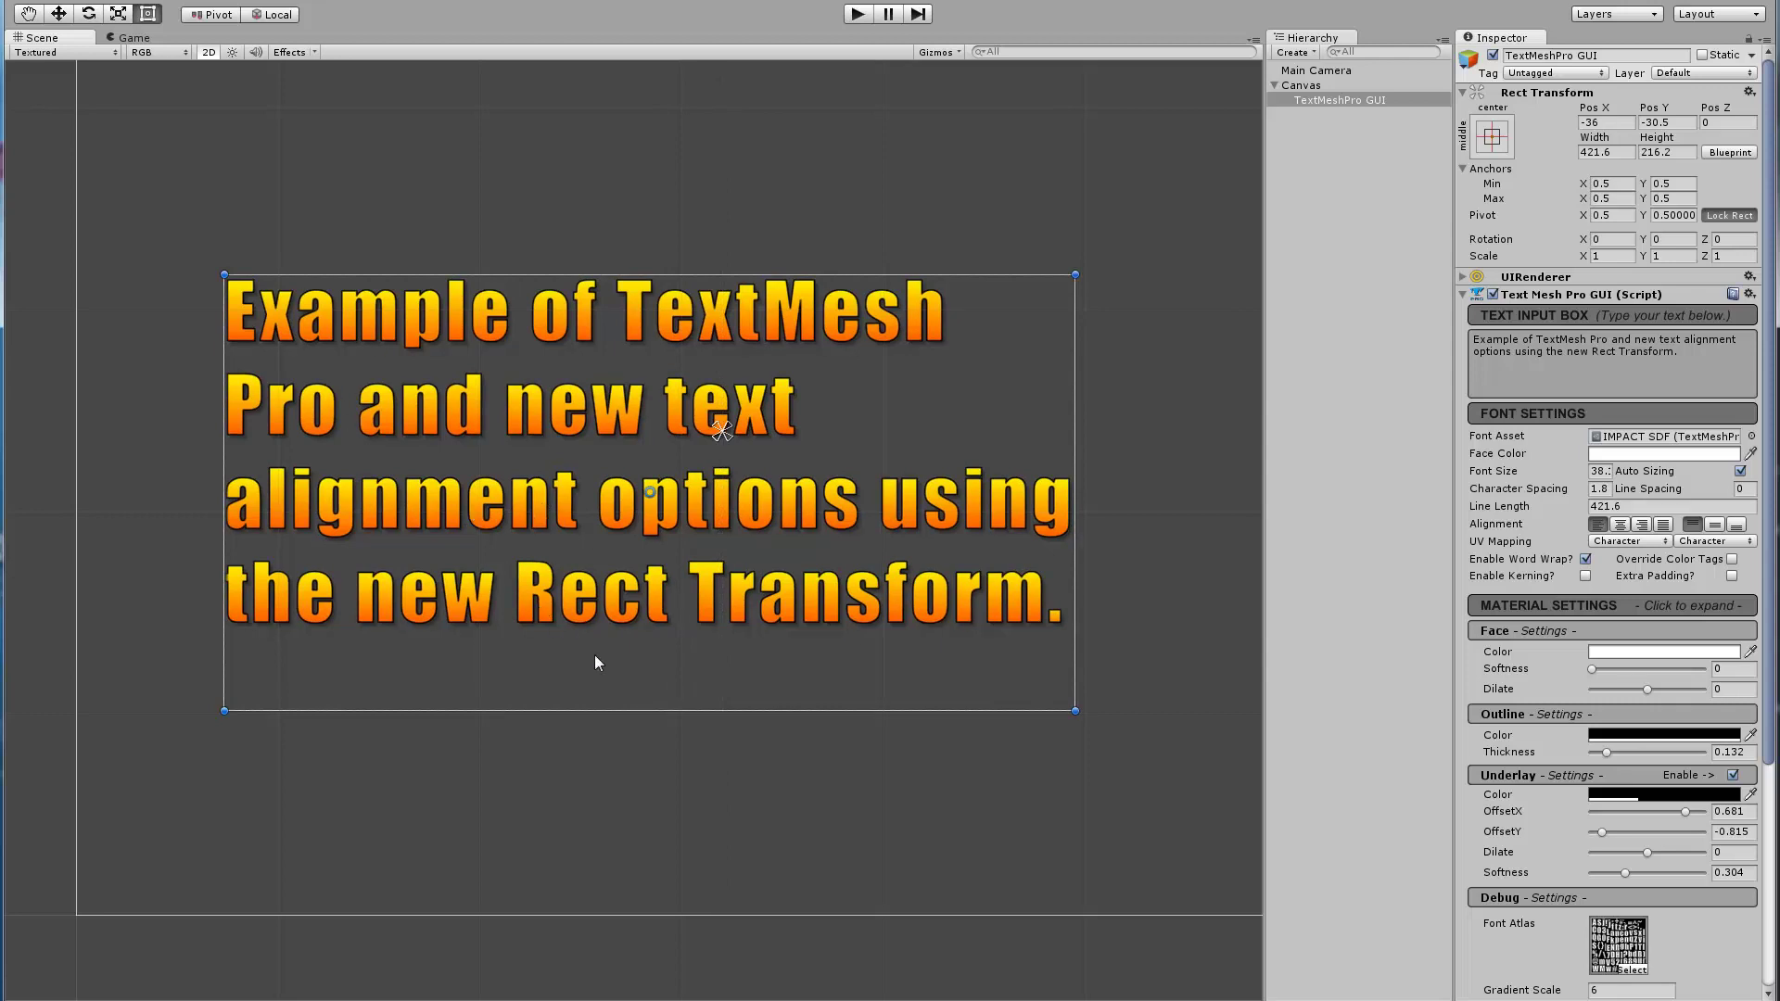
scroll(596, 657, down, 3)
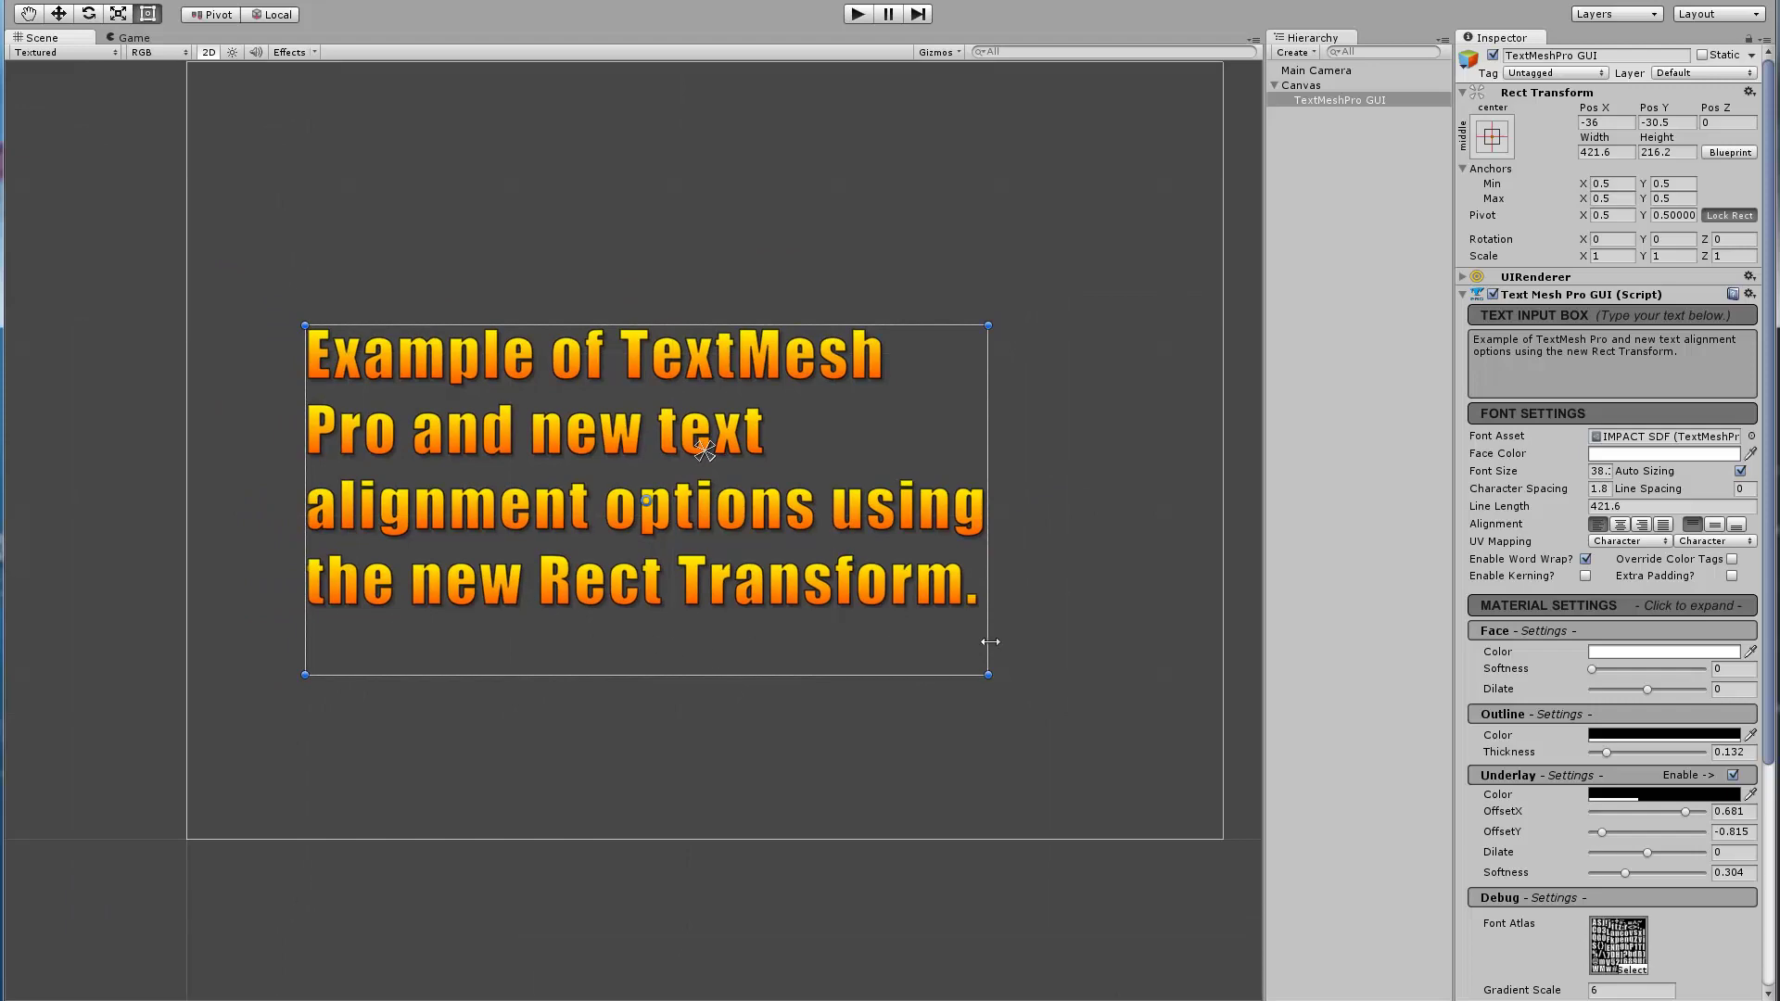
drag(990, 642, 944, 705)
scroll(629, 705, up, 3)
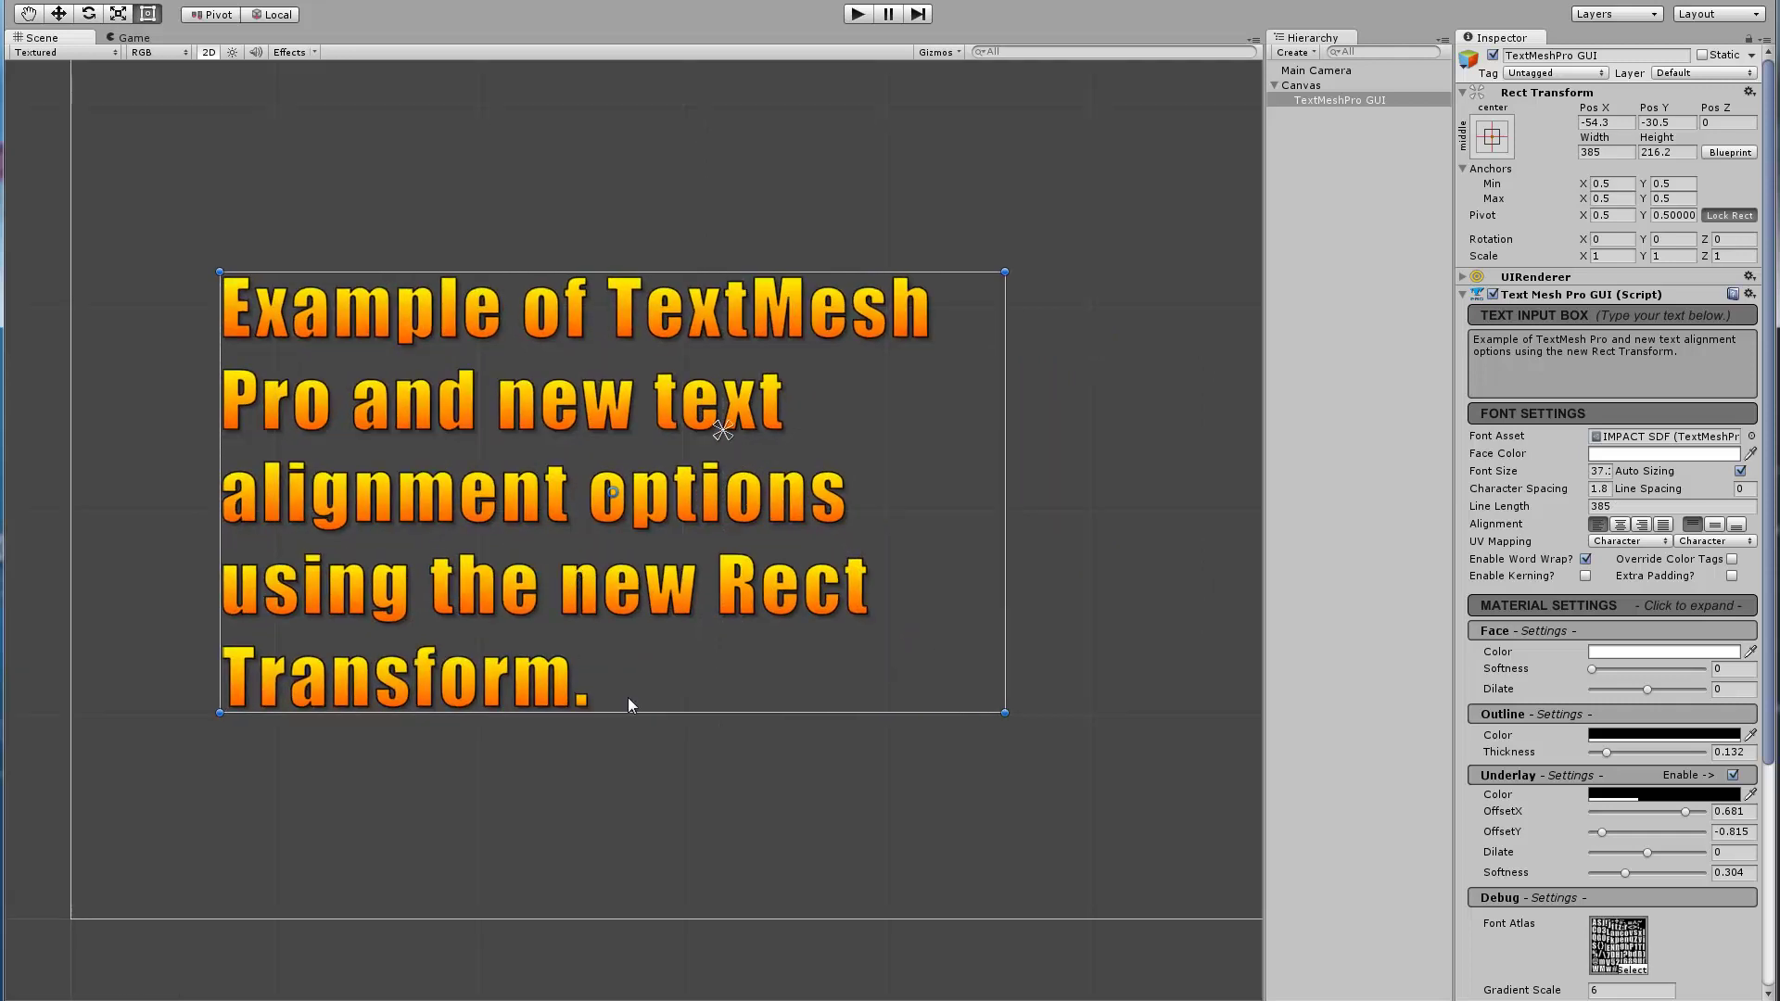
Resize the rect to 443.4 × 308.9 for five wrapped lines, then move it up-left
drag(1005, 607, 672, 608)
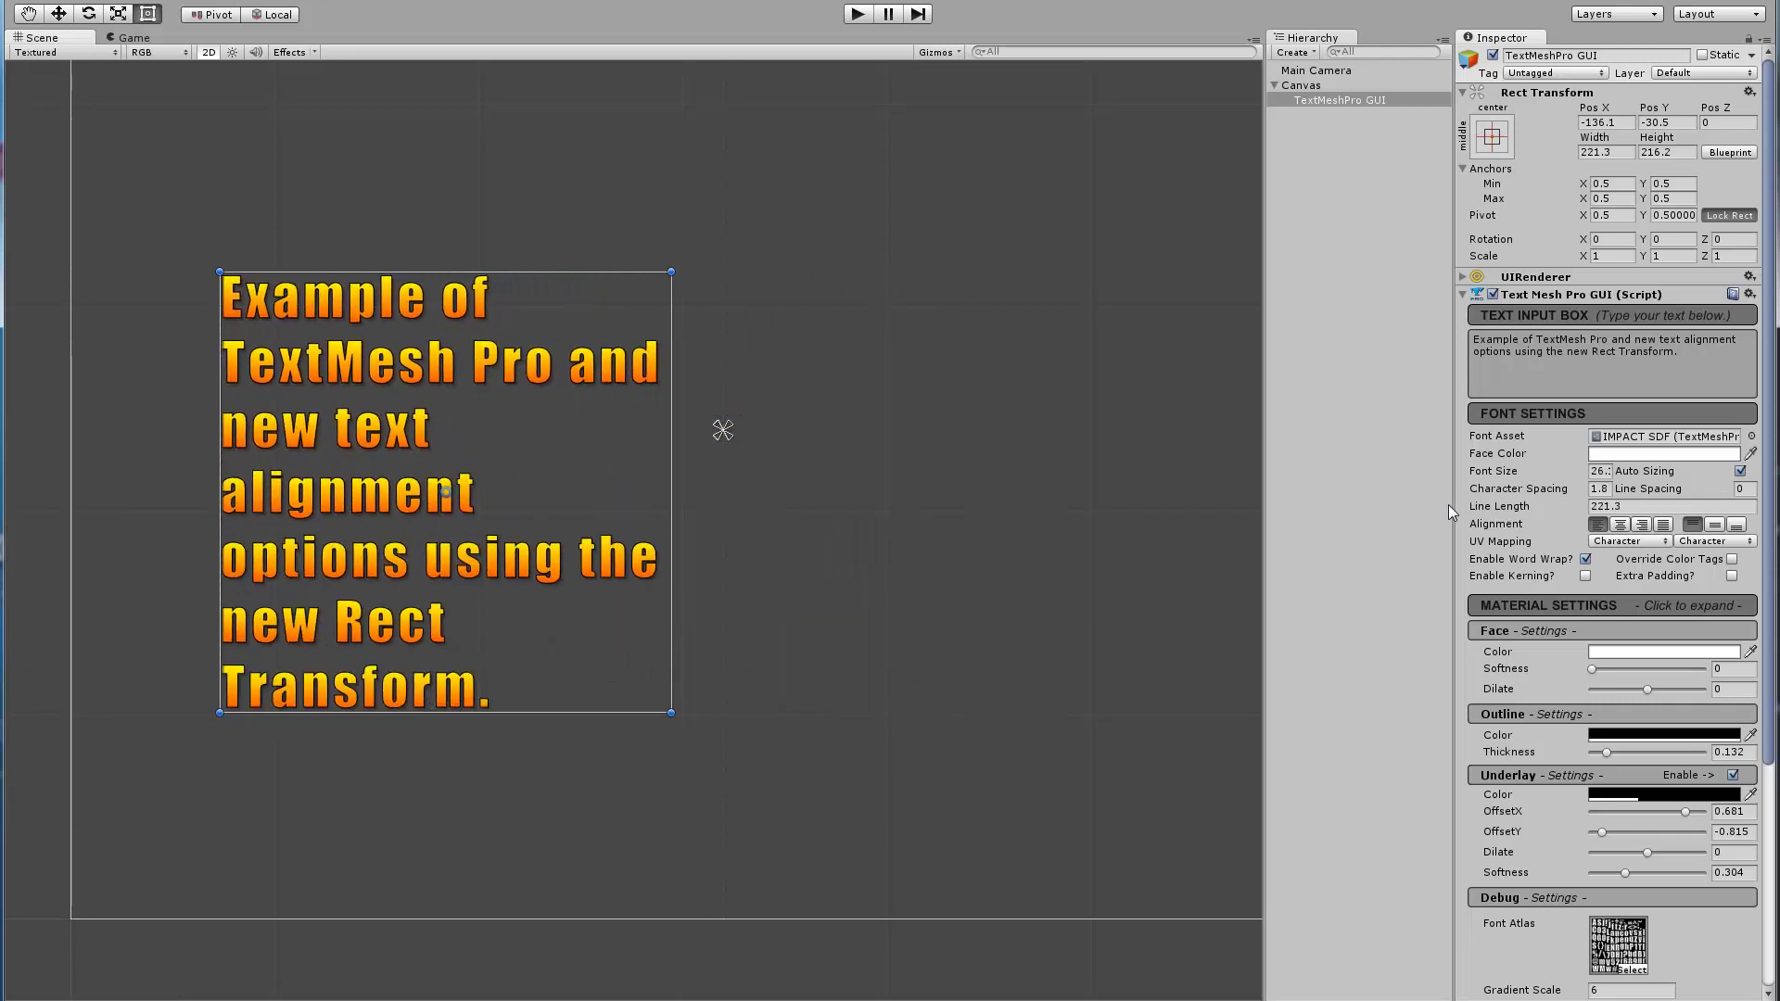
drag(1452, 504, 1394, 504)
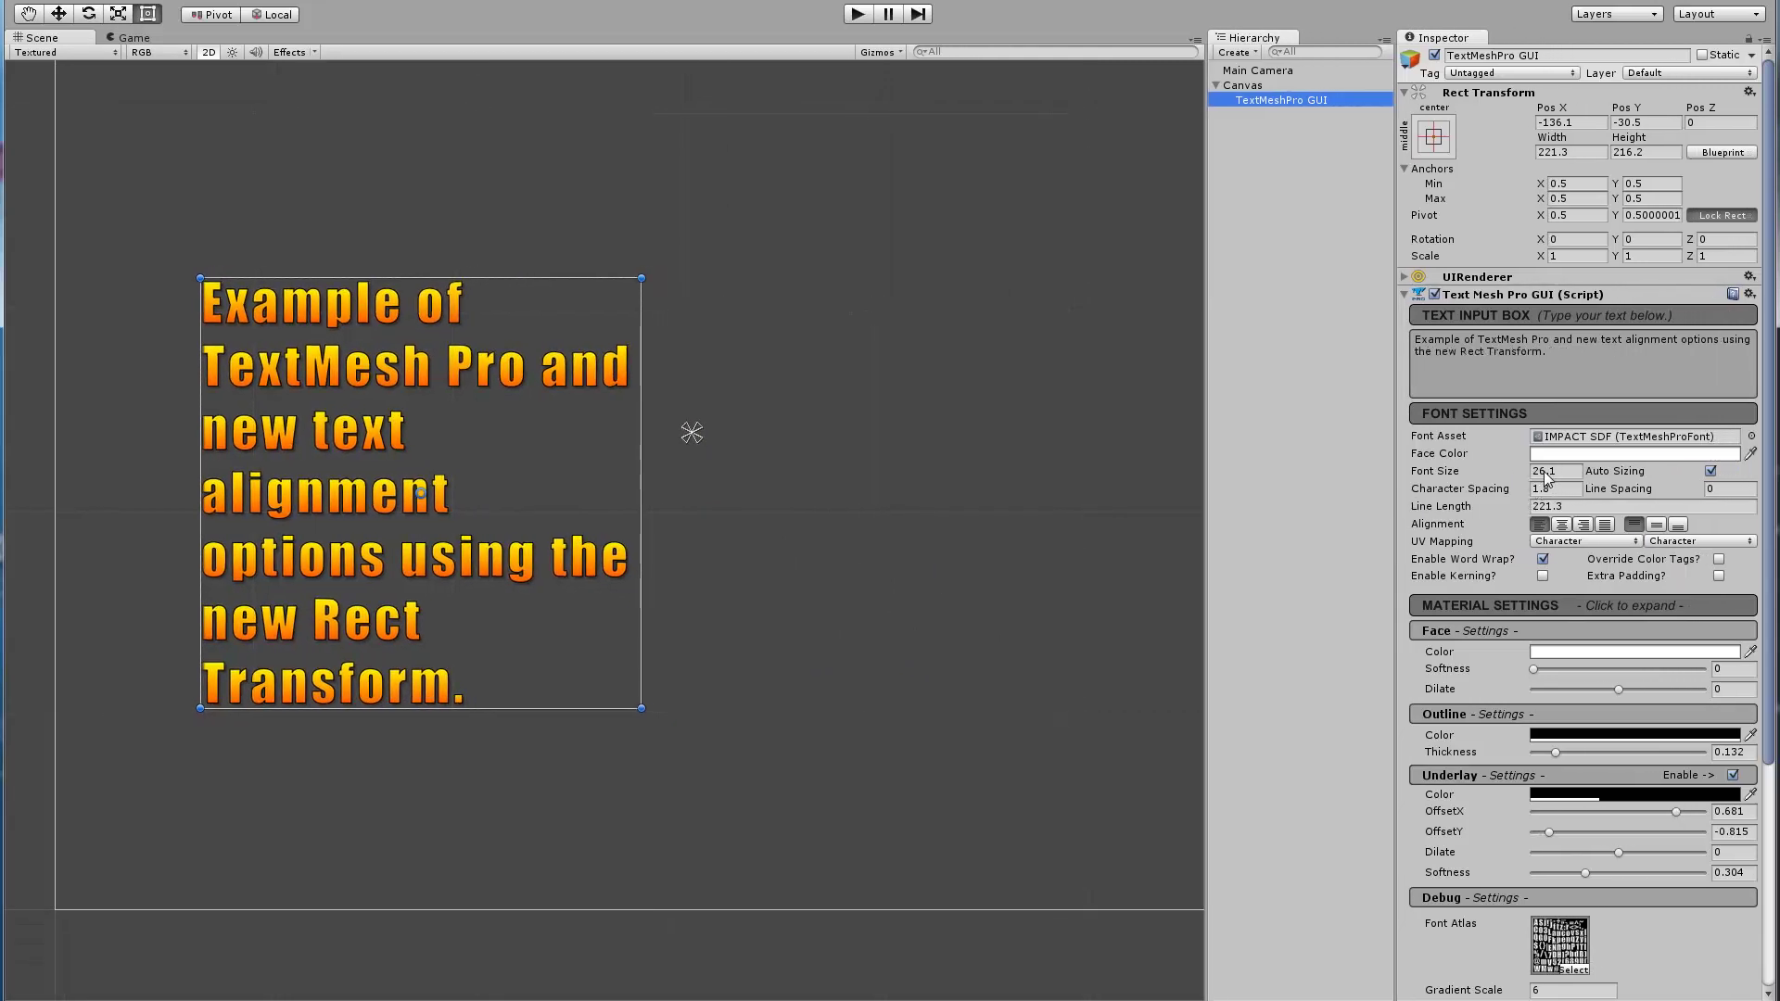
drag(643, 483, 977, 521)
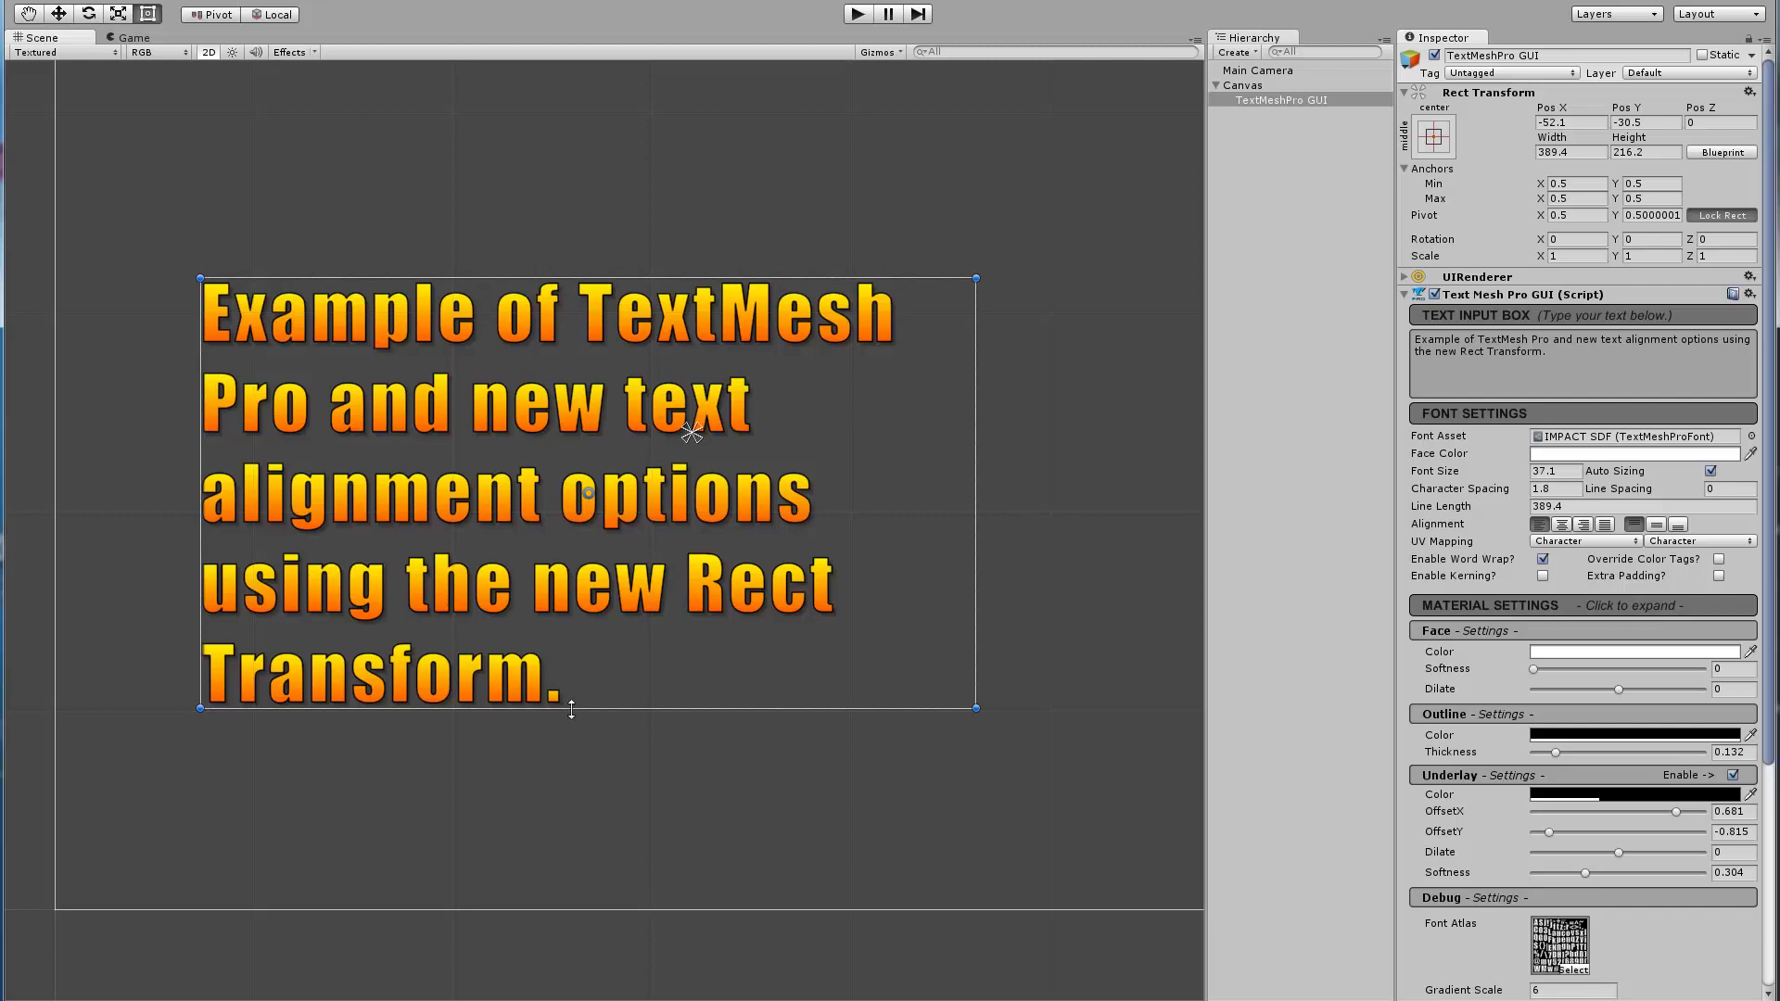
drag(570, 709, 674, 893)
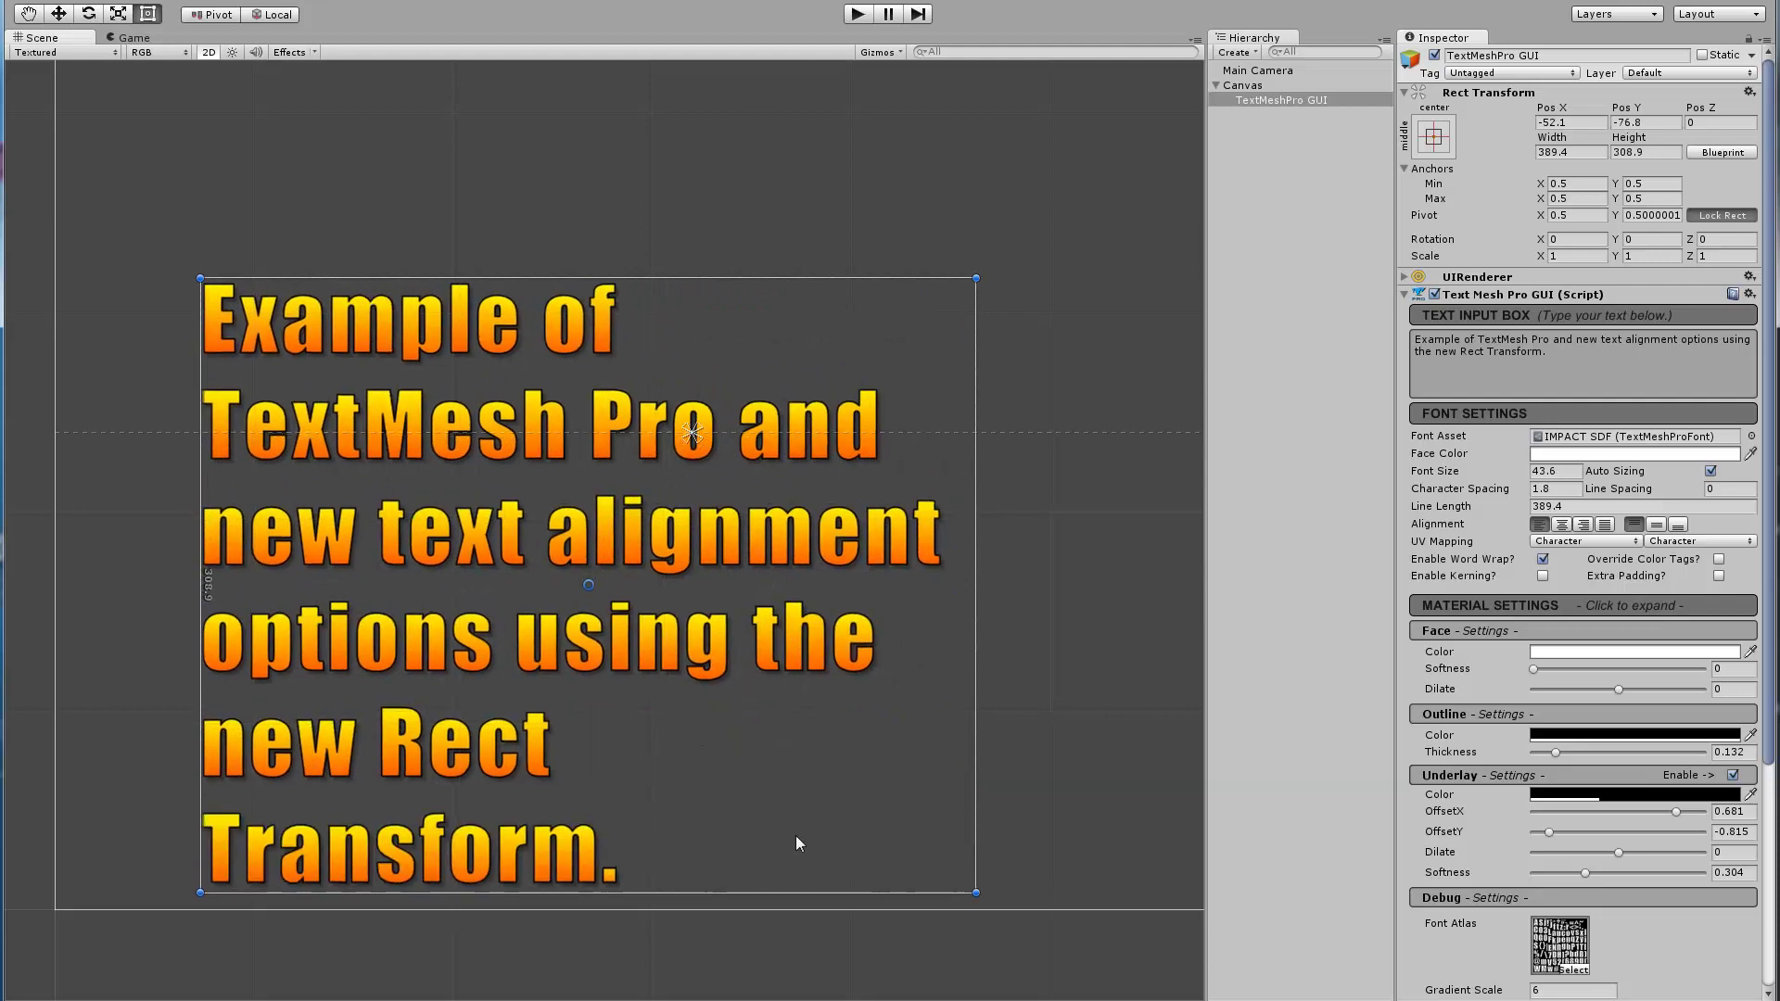
drag(968, 709, 1084, 708)
drag(517, 636, 476, 518)
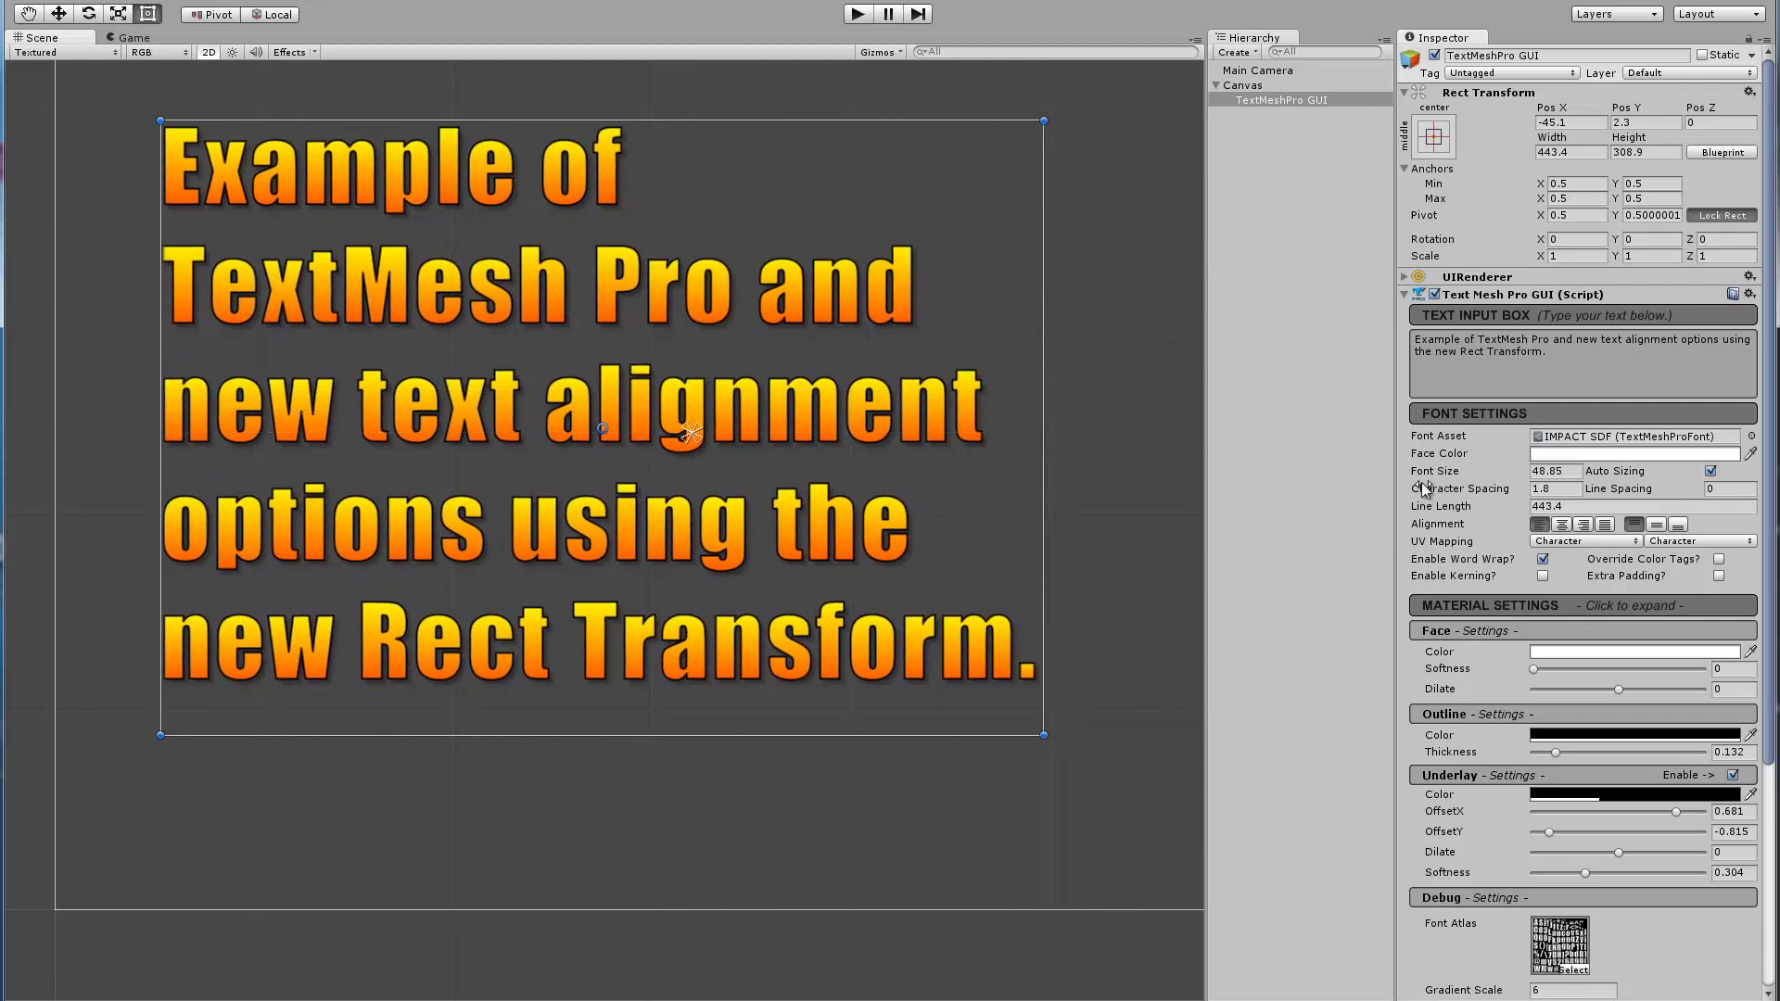
Turn off Auto Sizing, scrub the font size, and narrow the box to 407.6 wide
click(1710, 471)
drag(1433, 477, 1238, 484)
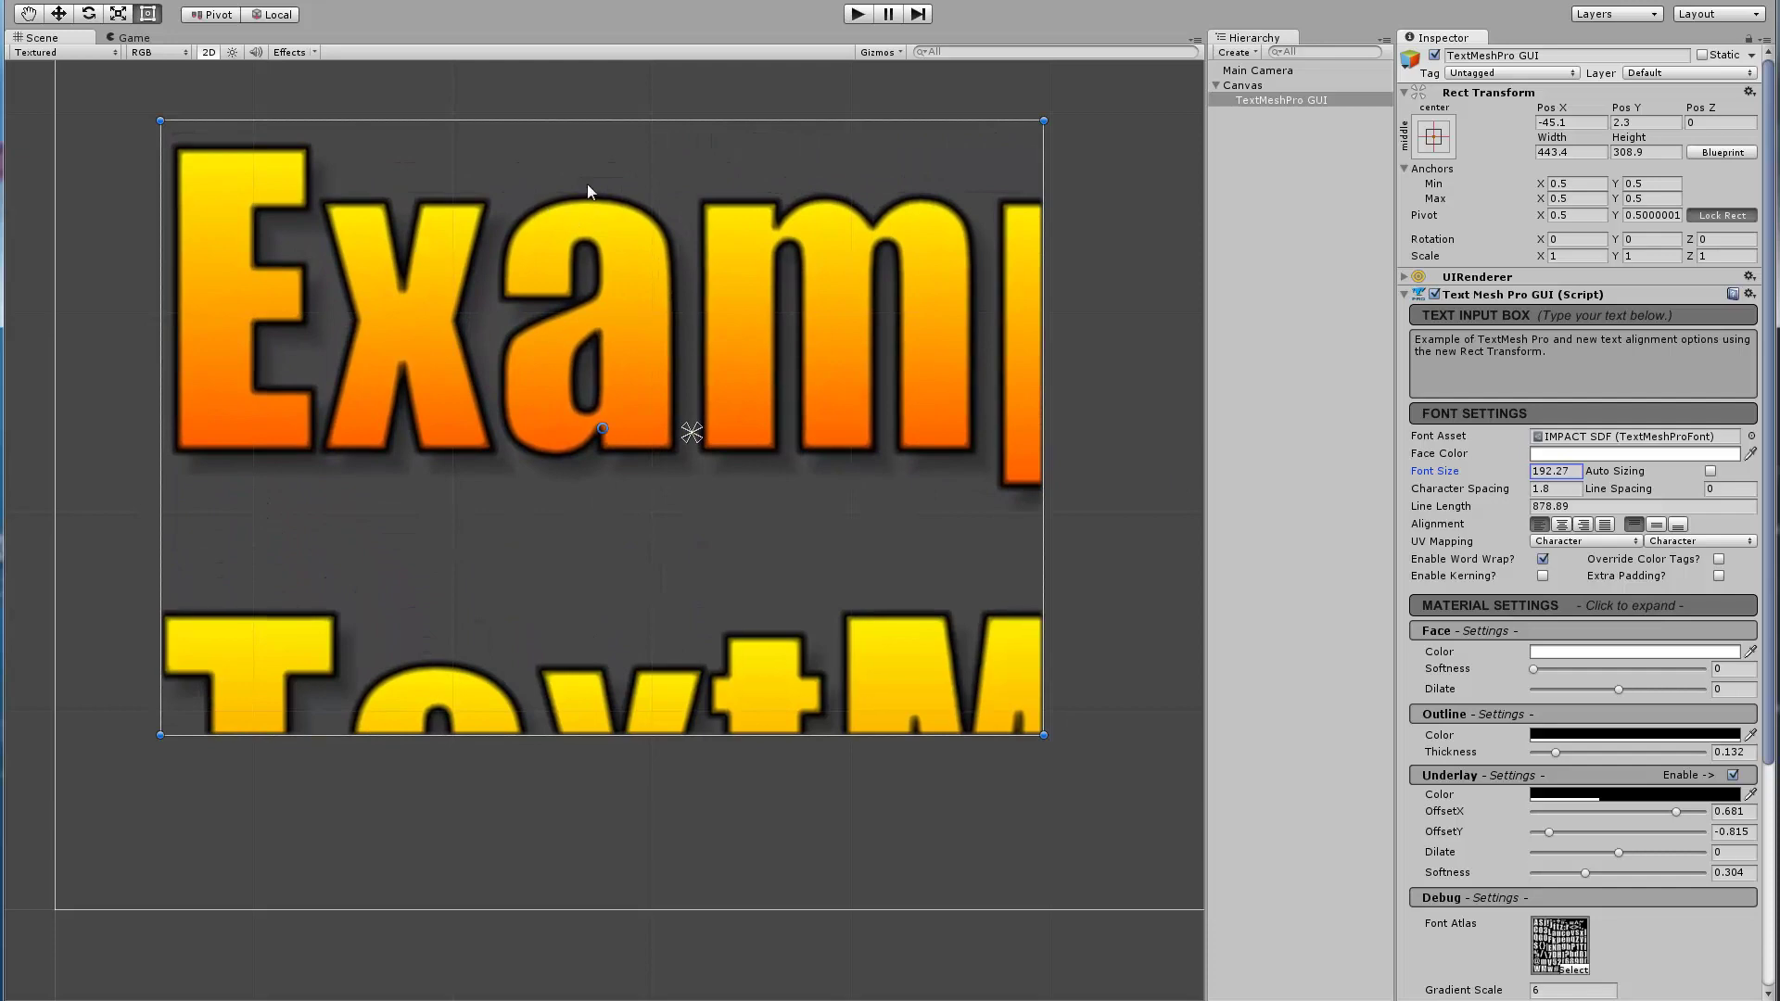
drag(1461, 475, 886, 427)
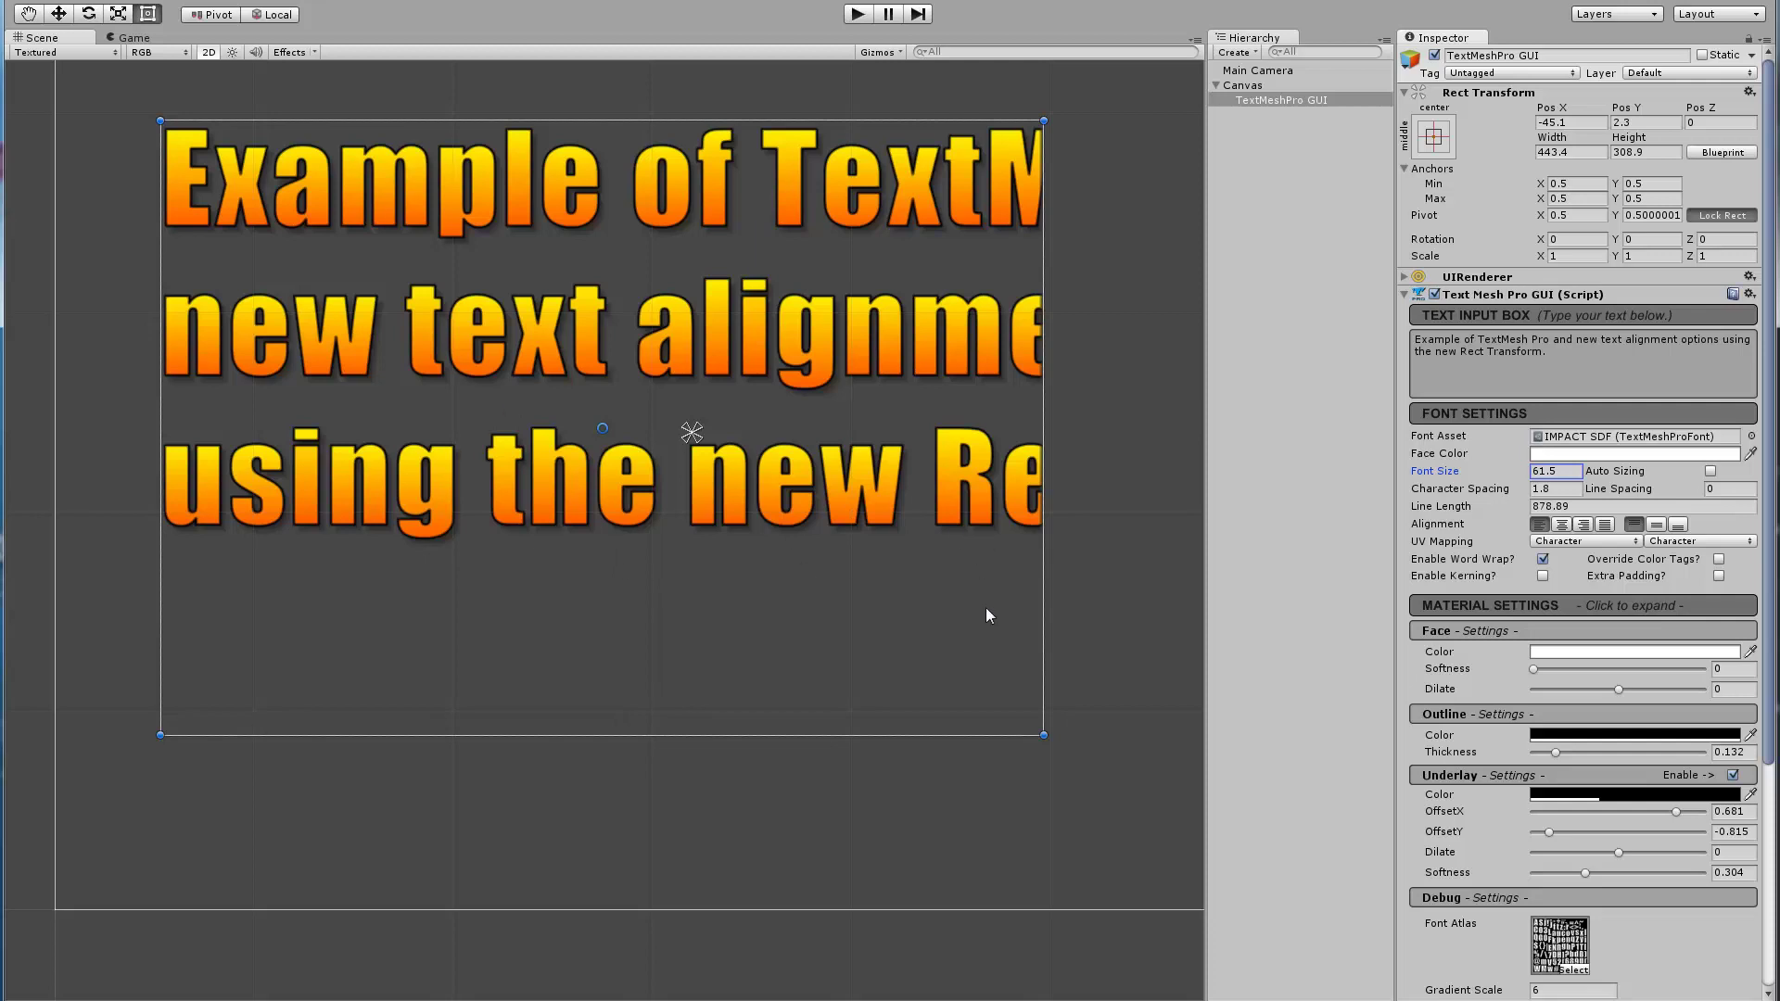
drag(1040, 623, 972, 605)
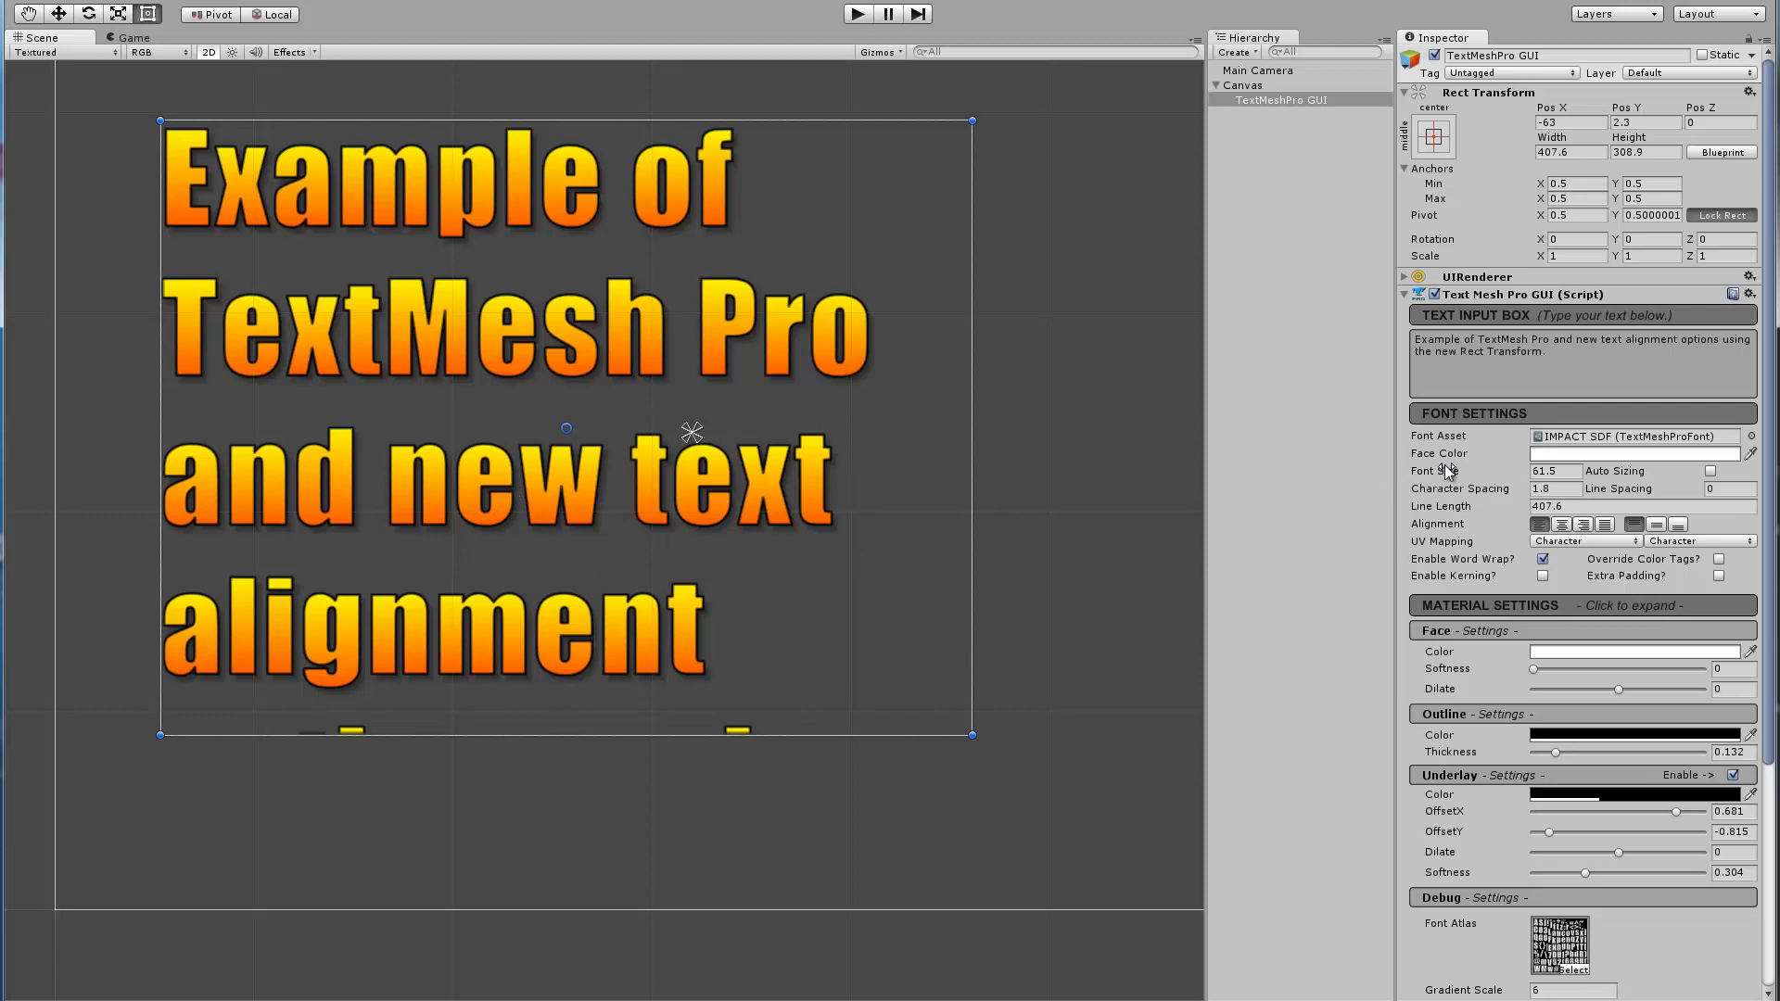
Set the font size to 47.7 and frame the overflowing text box in view
drag(1445, 469, 1411, 471)
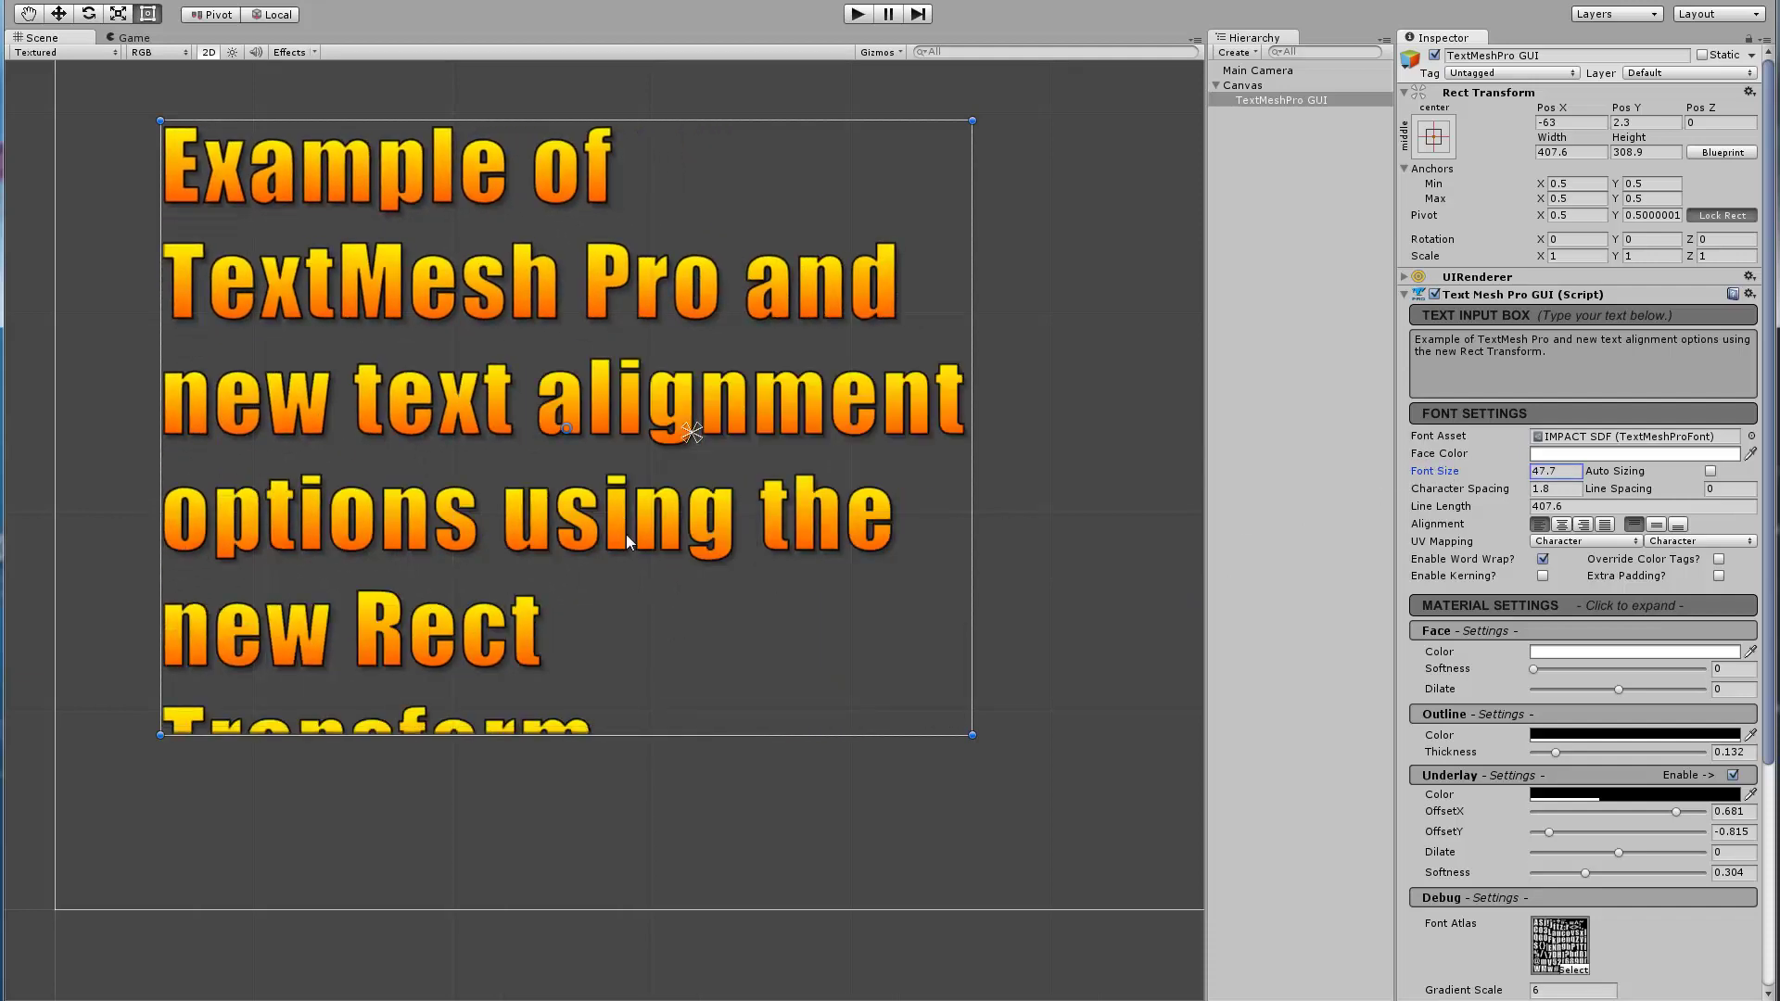
scroll(626, 534, up, 3)
scroll(626, 534, up, 10)
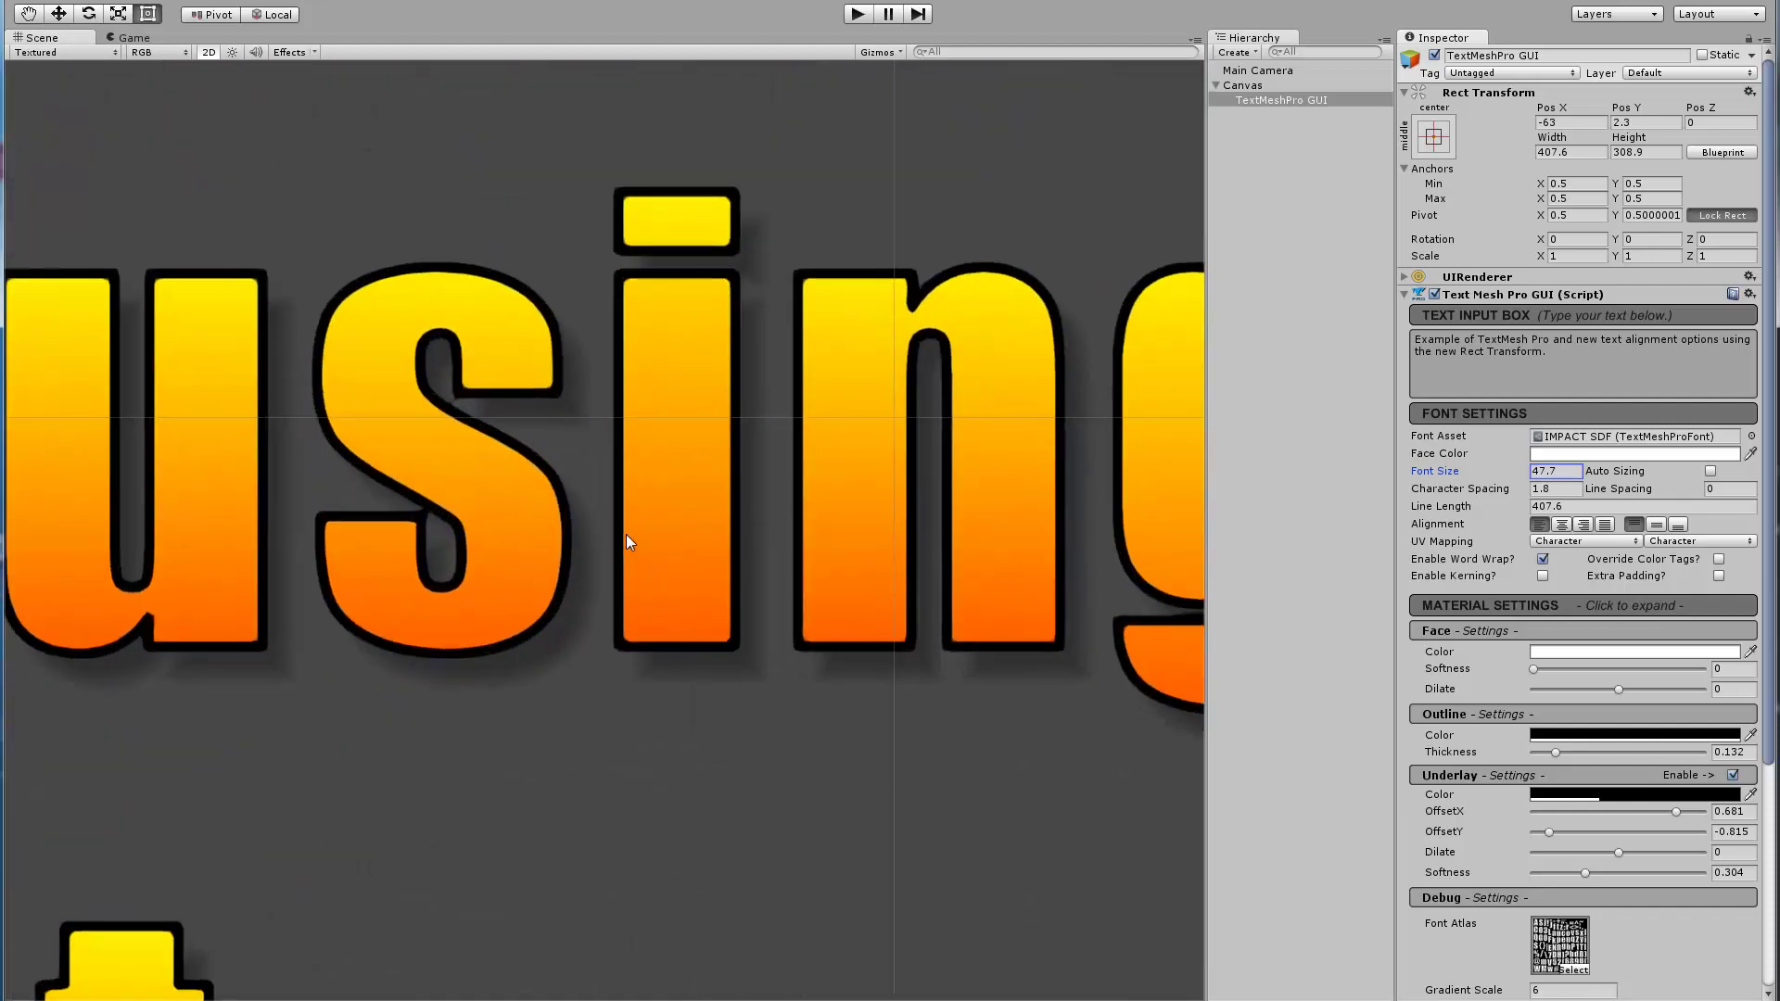
scroll(826, 428, down, 8)
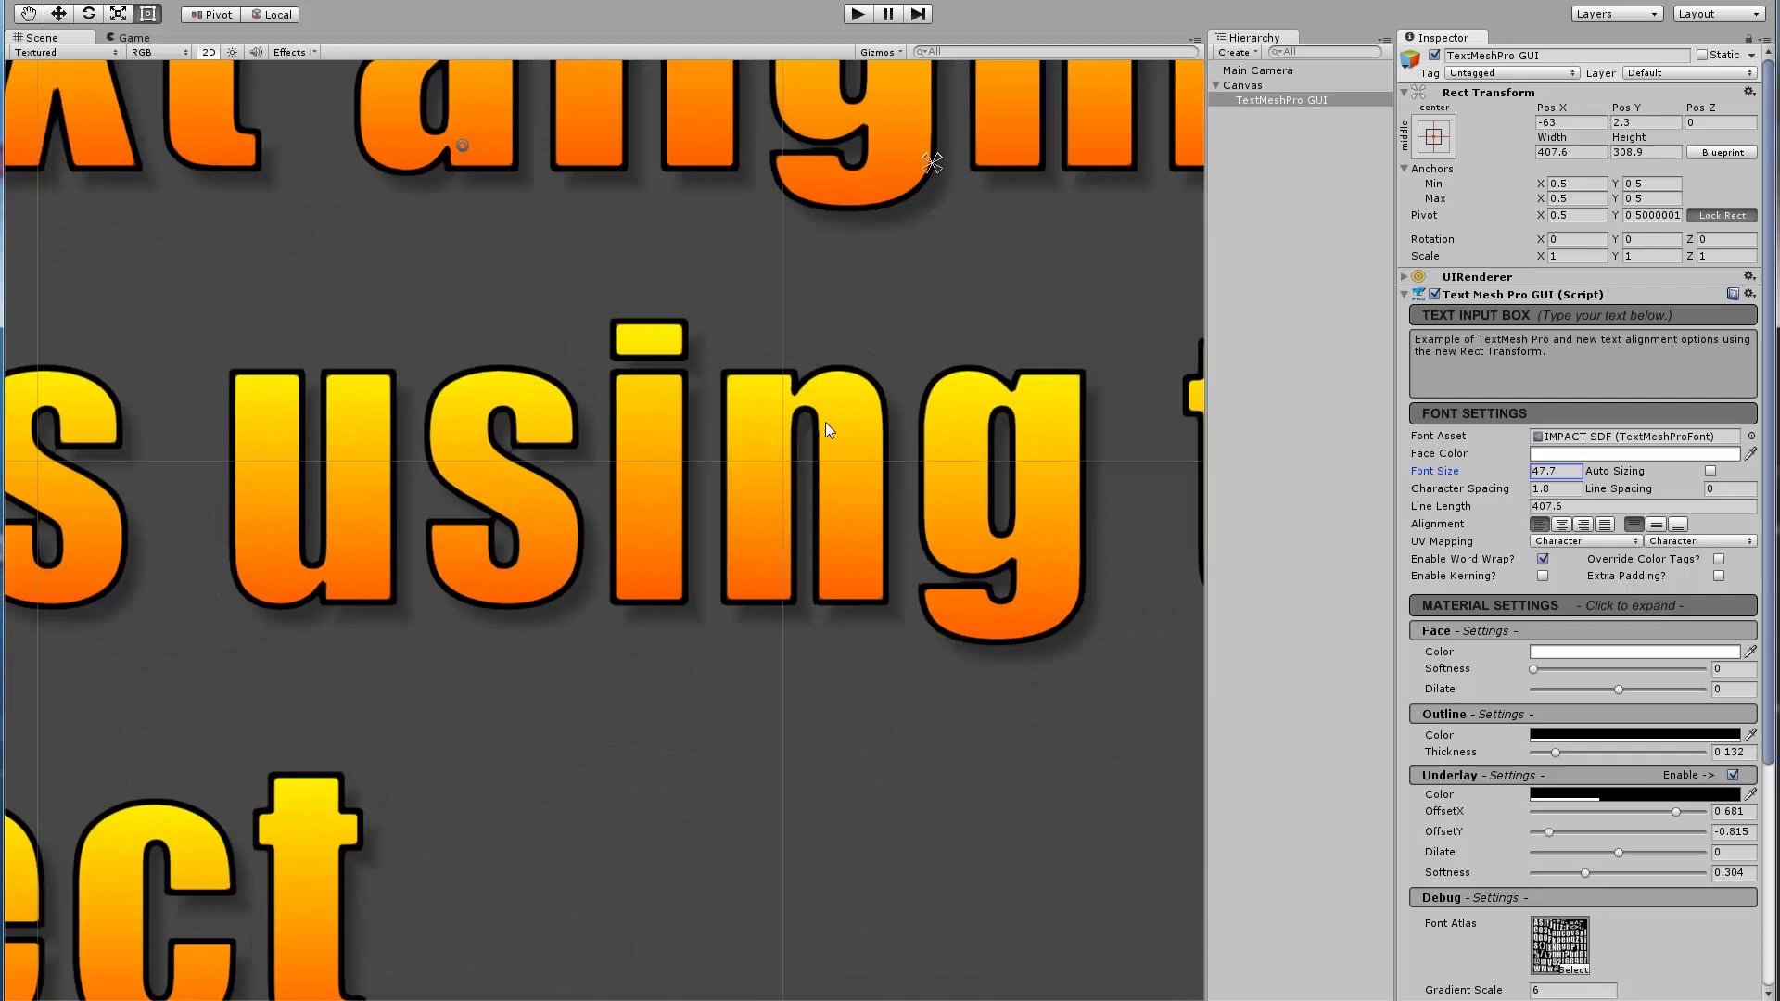
scroll(825, 429, down, 5)
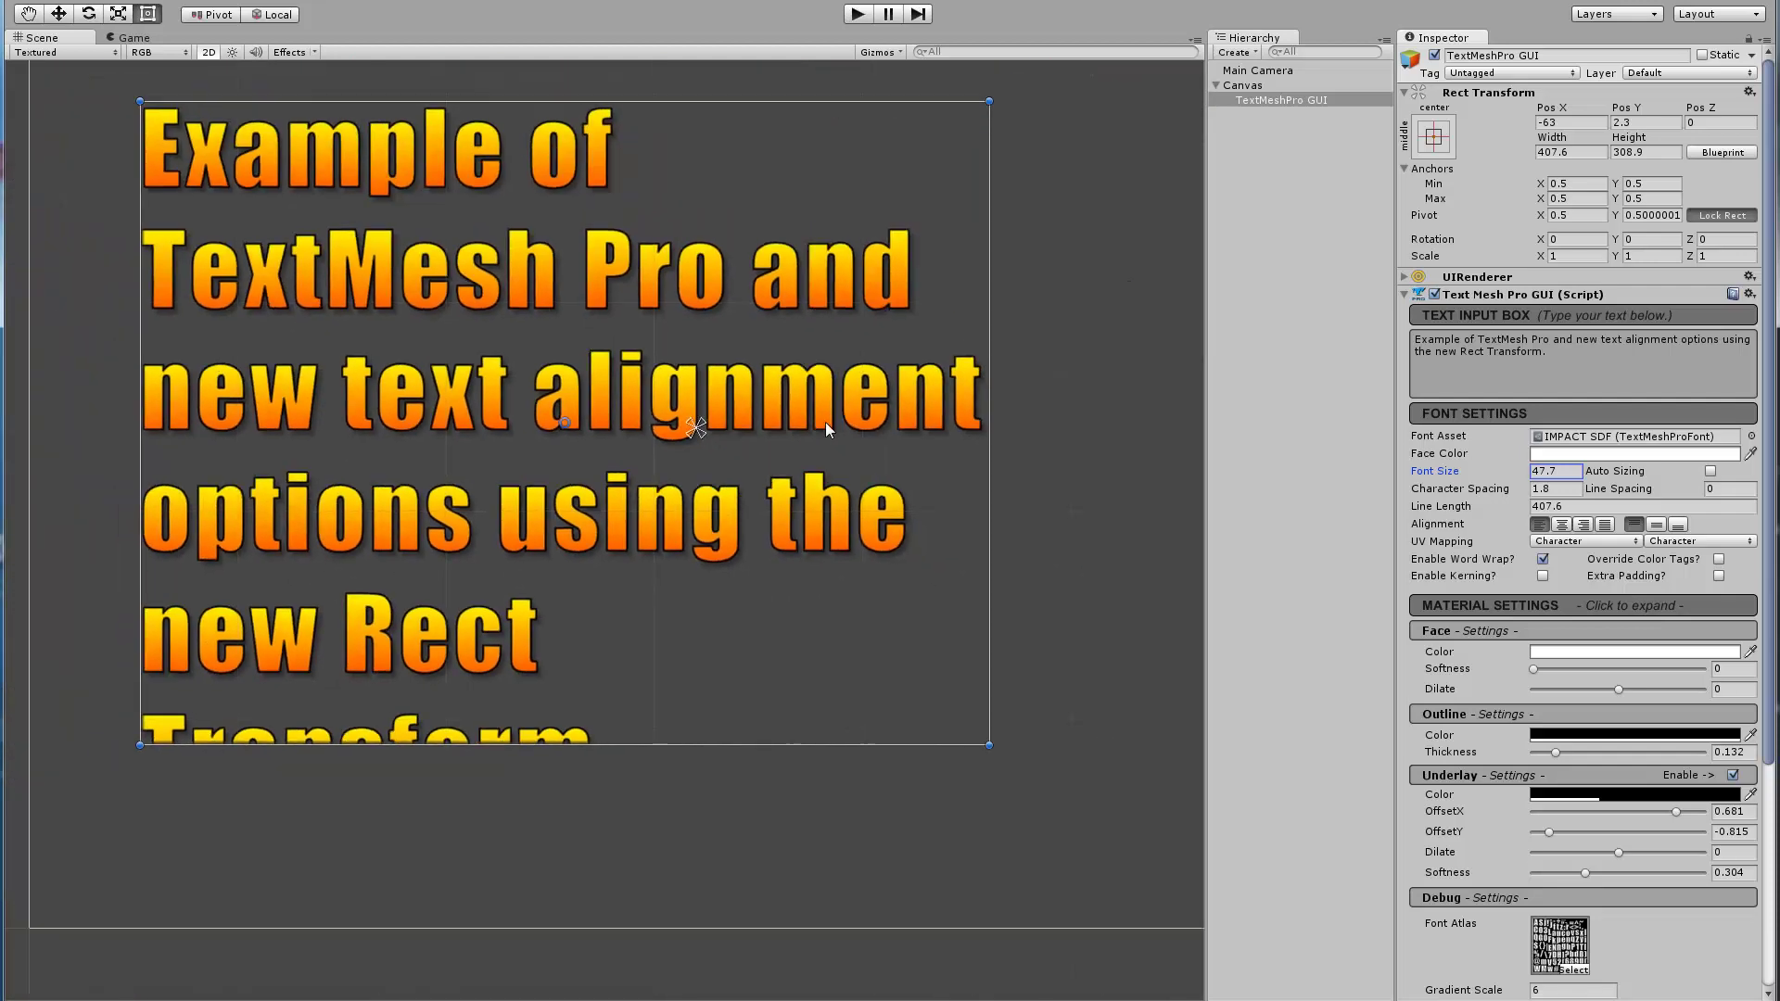
middle_drag(529, 442, 580, 521)
key(t)
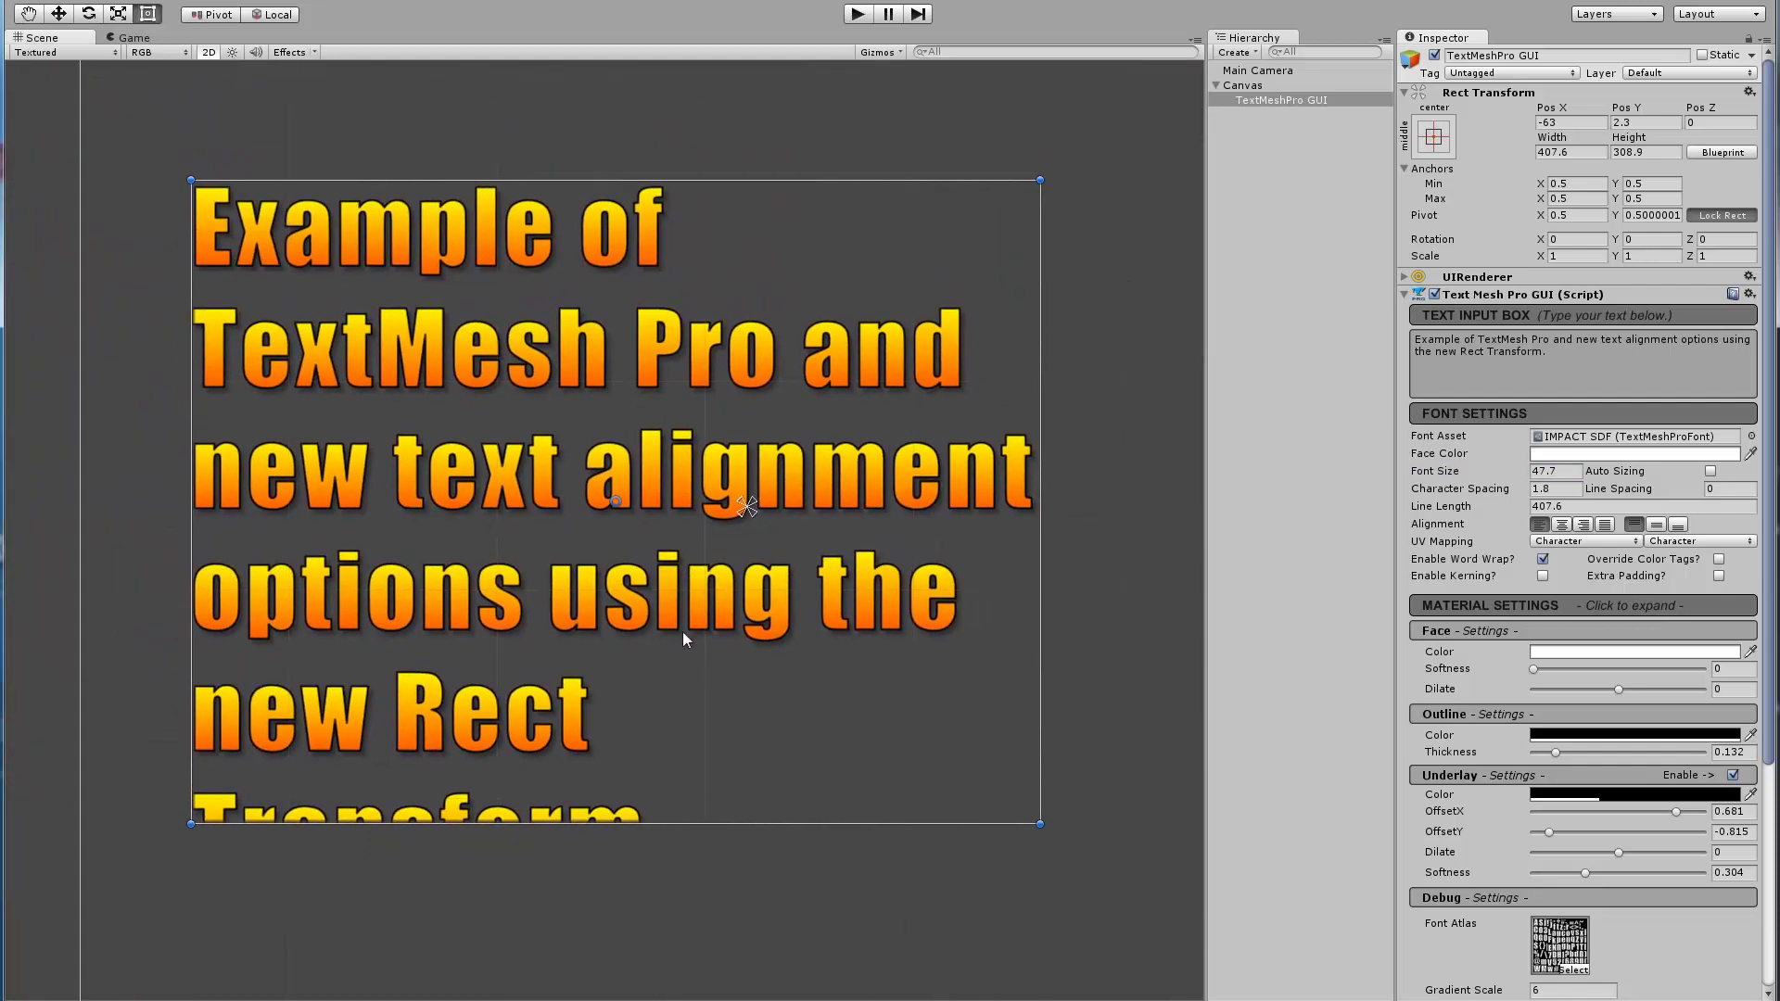
scroll(682, 640, up, 1)
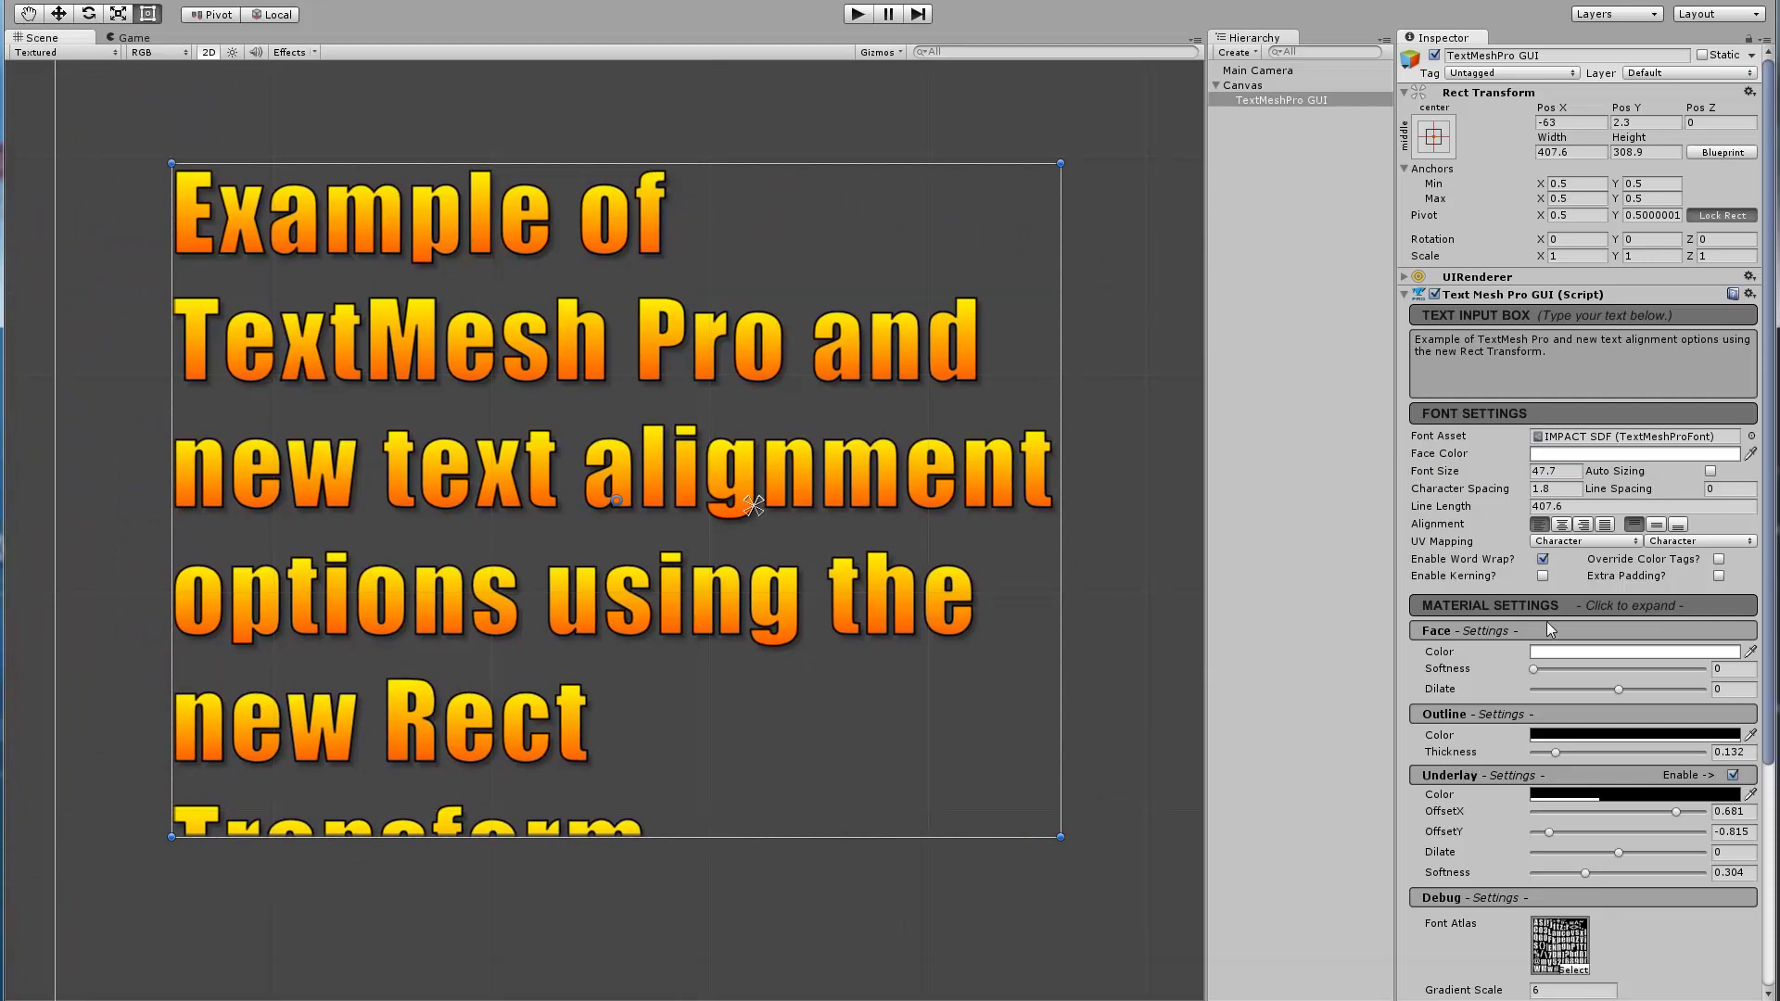
scroll(1535, 643, down, 4)
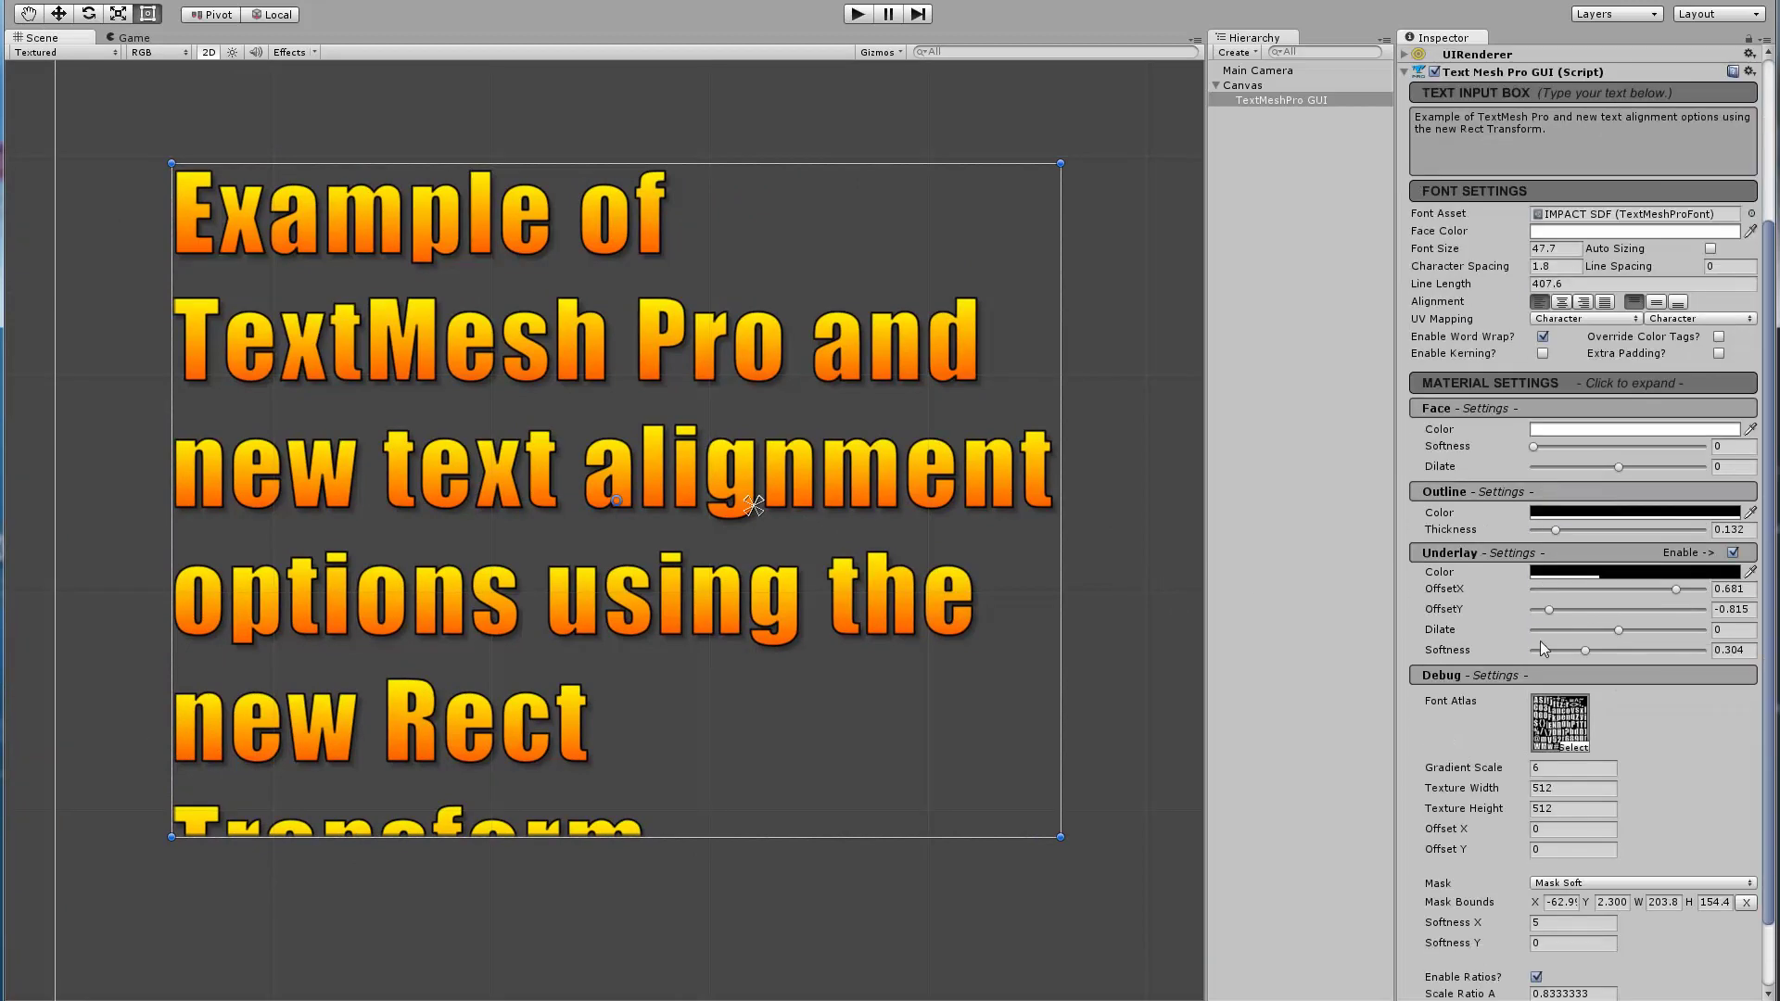
scroll(1542, 646, up, 4)
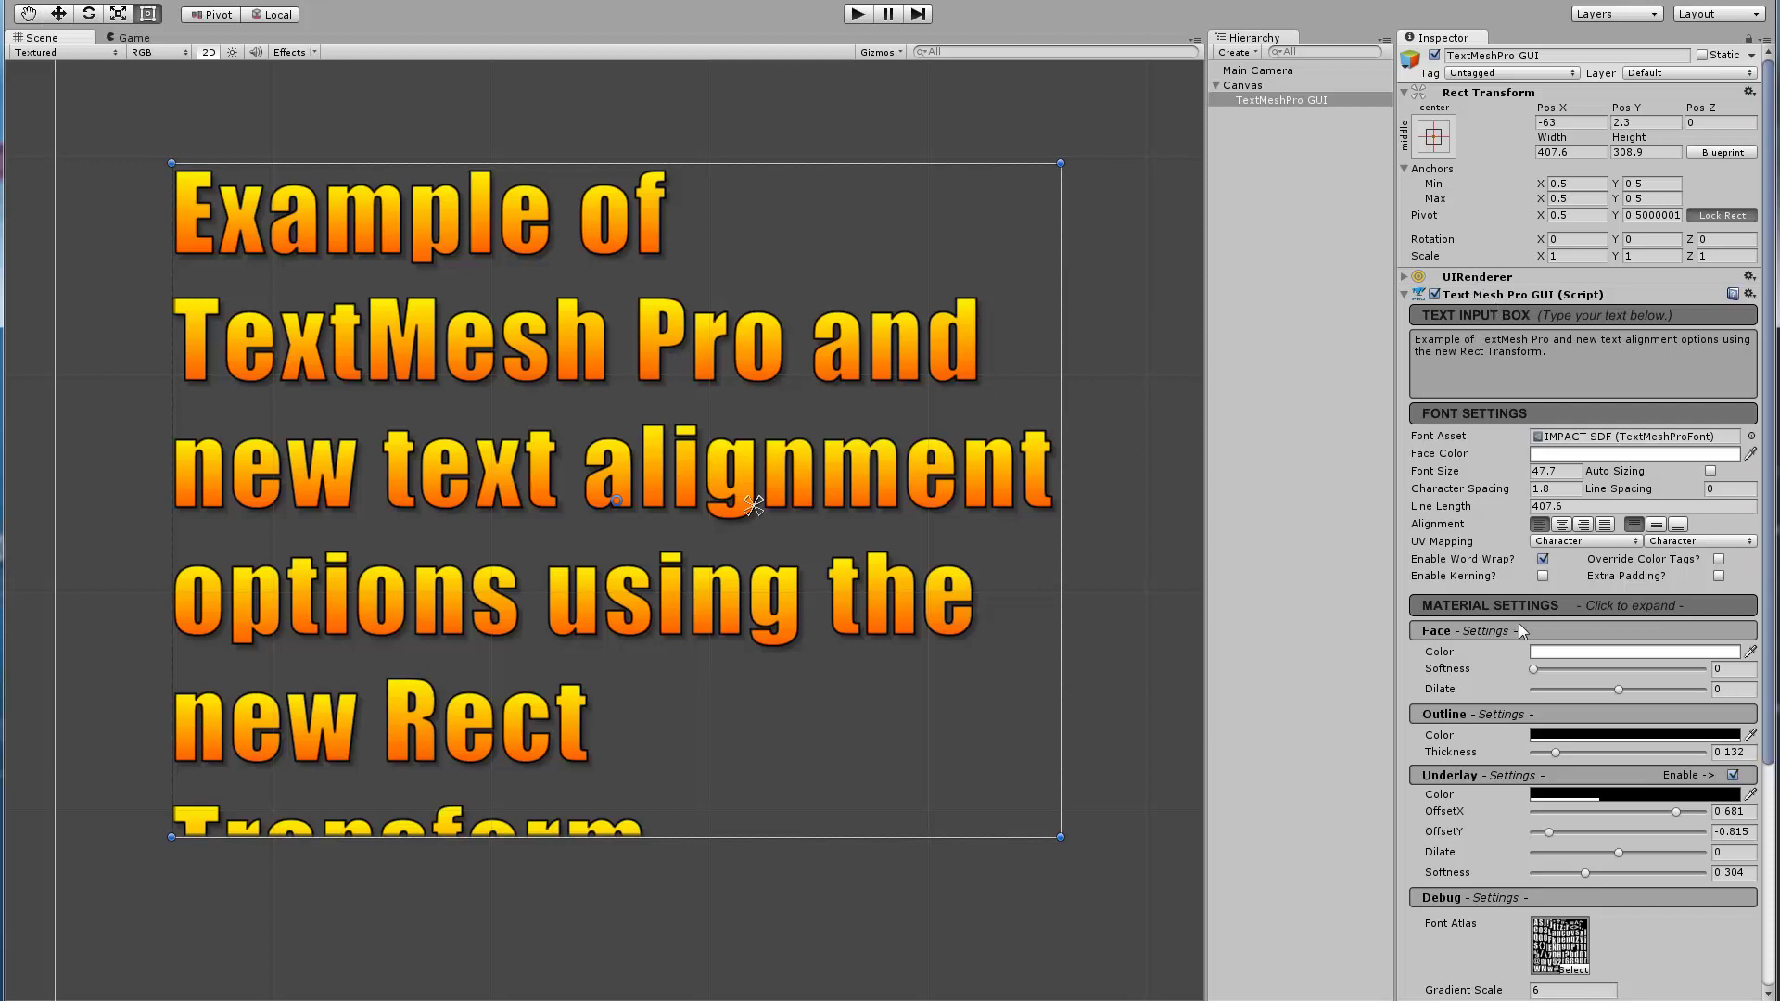
scroll(1491, 694, down, 3)
click(1466, 442)
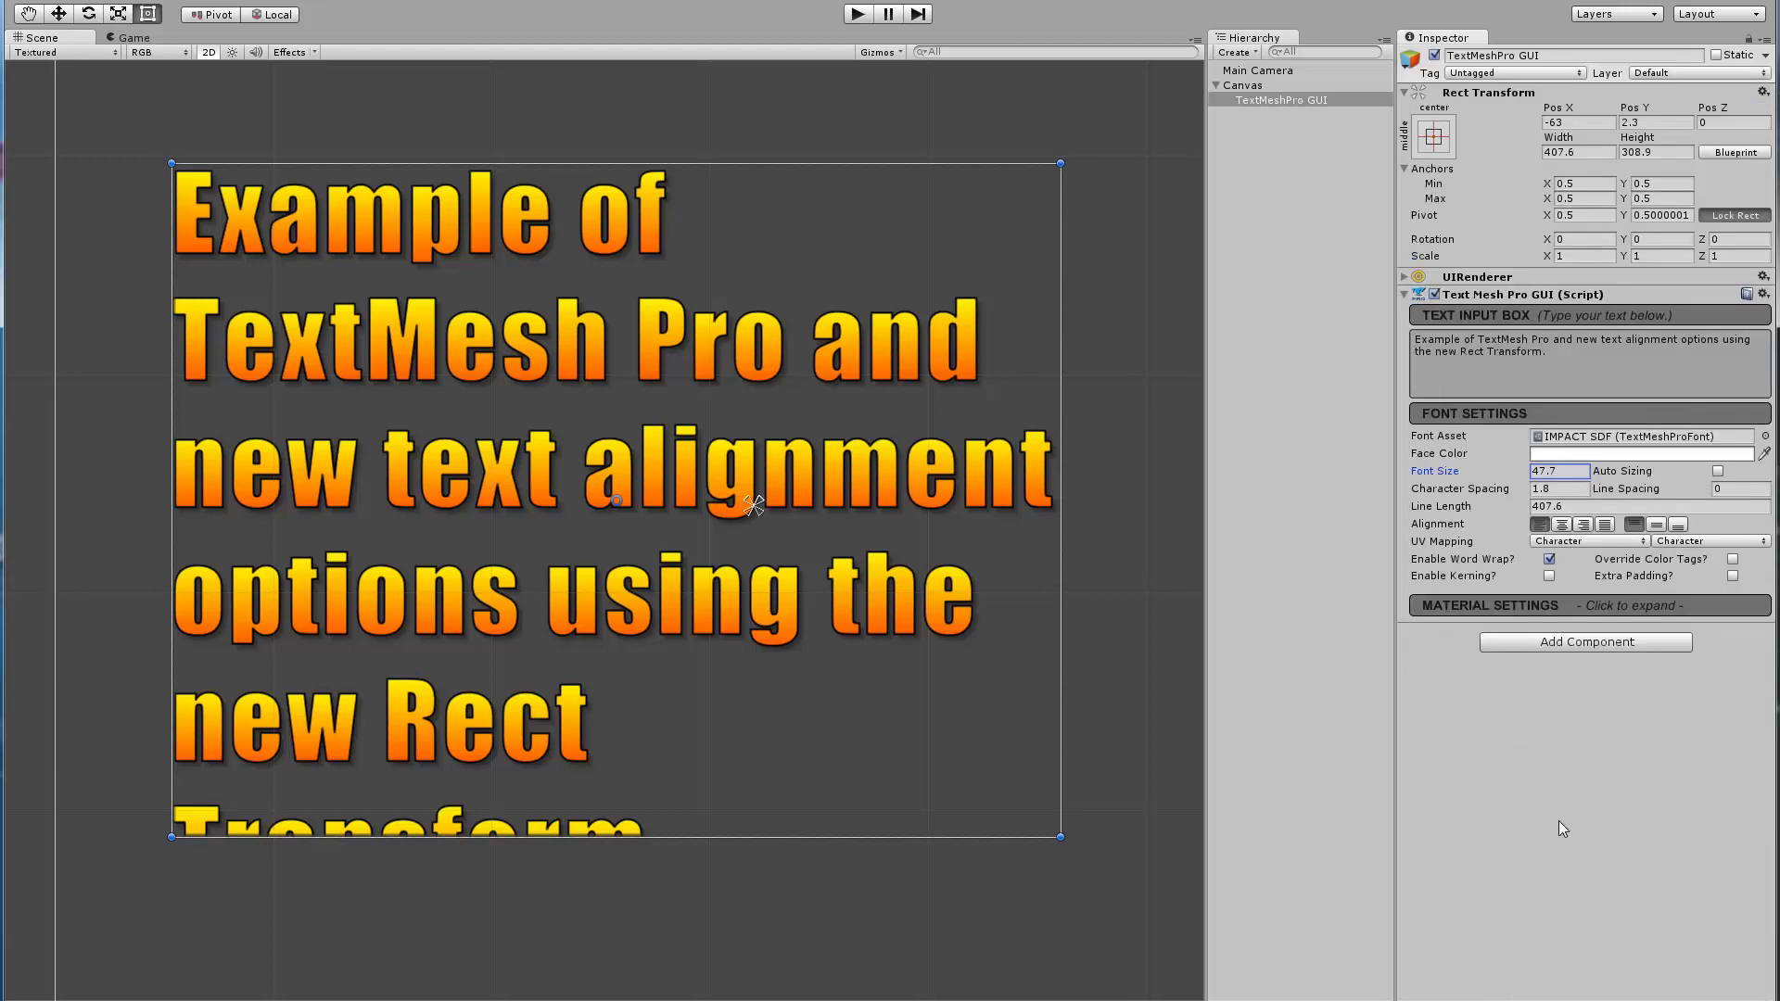
click(1457, 605)
scroll(1493, 663, down, 4)
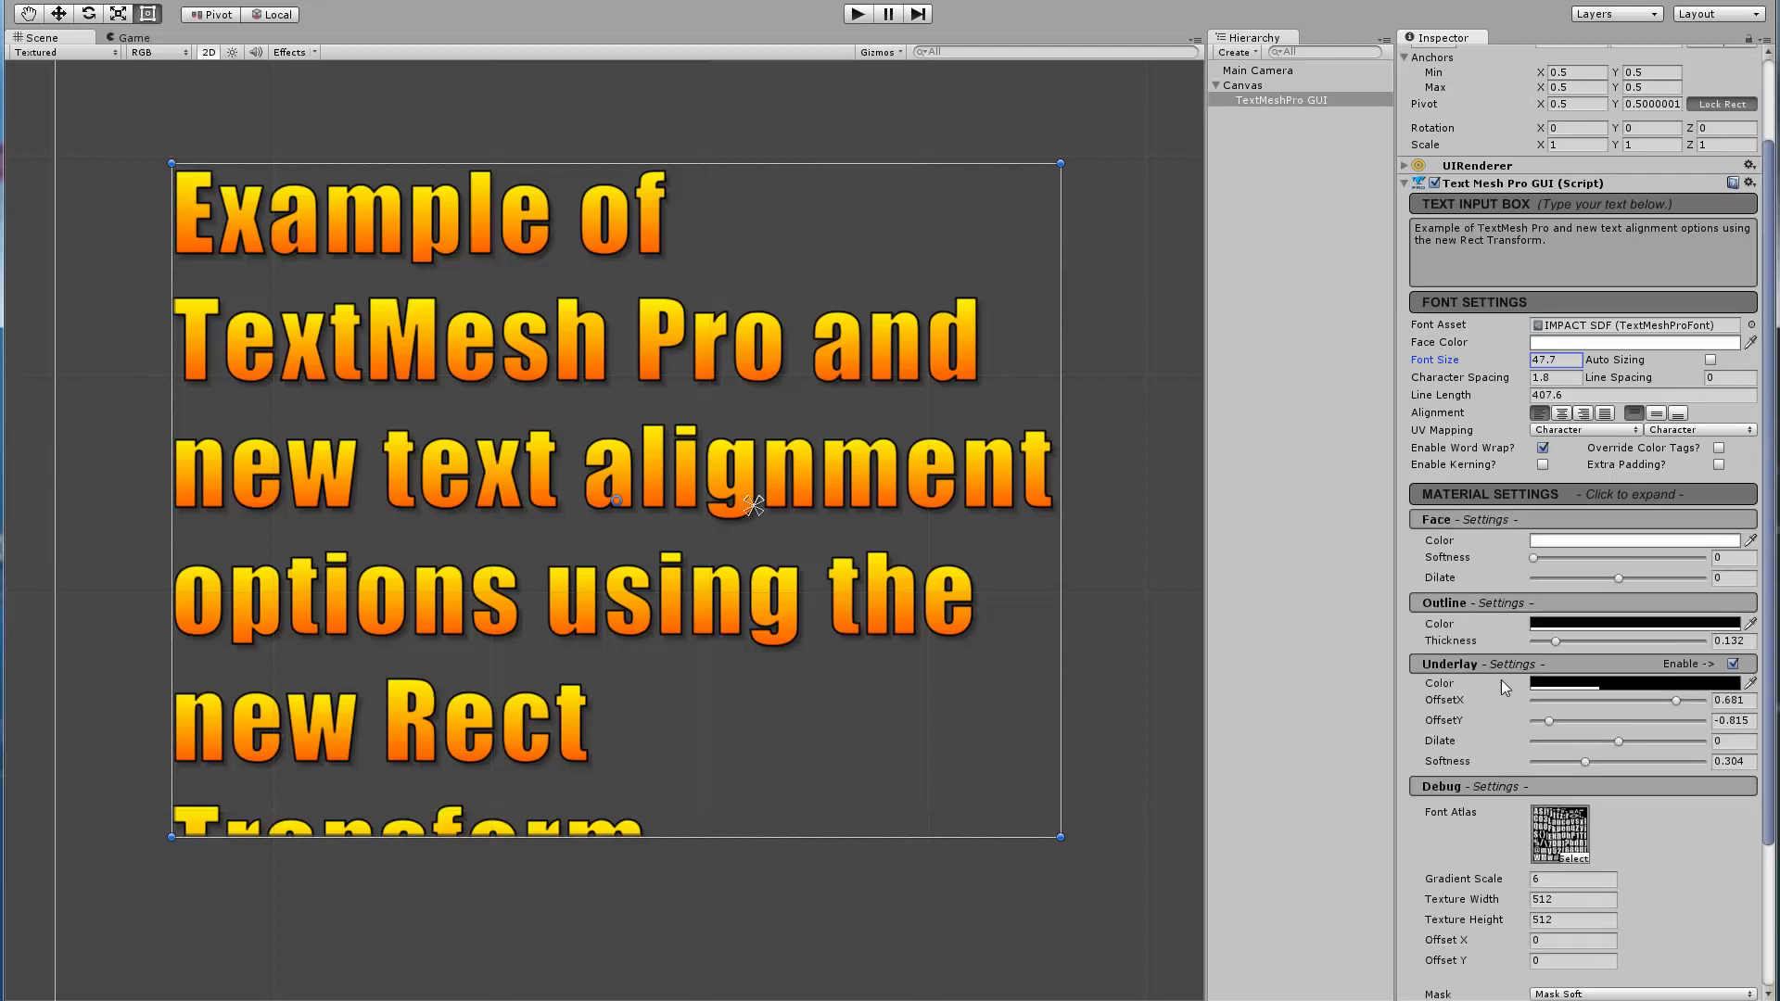
scroll(1539, 695, up, 4)
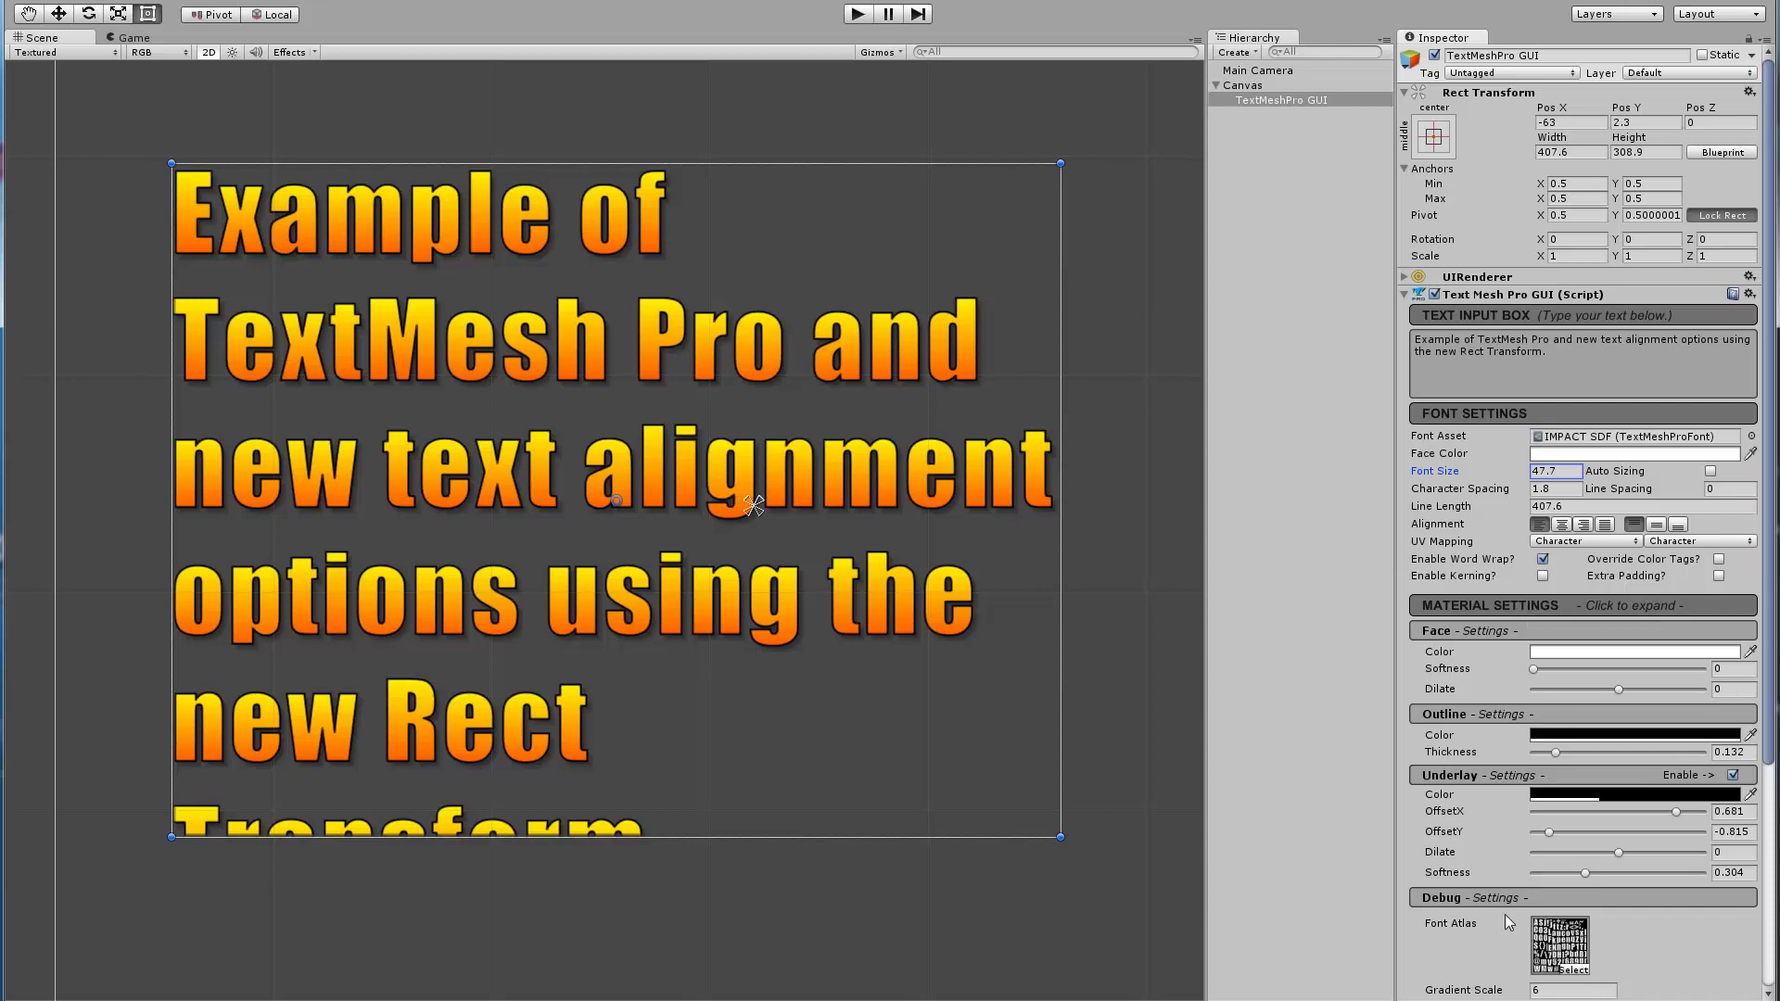
scroll(1488, 709, down, 2)
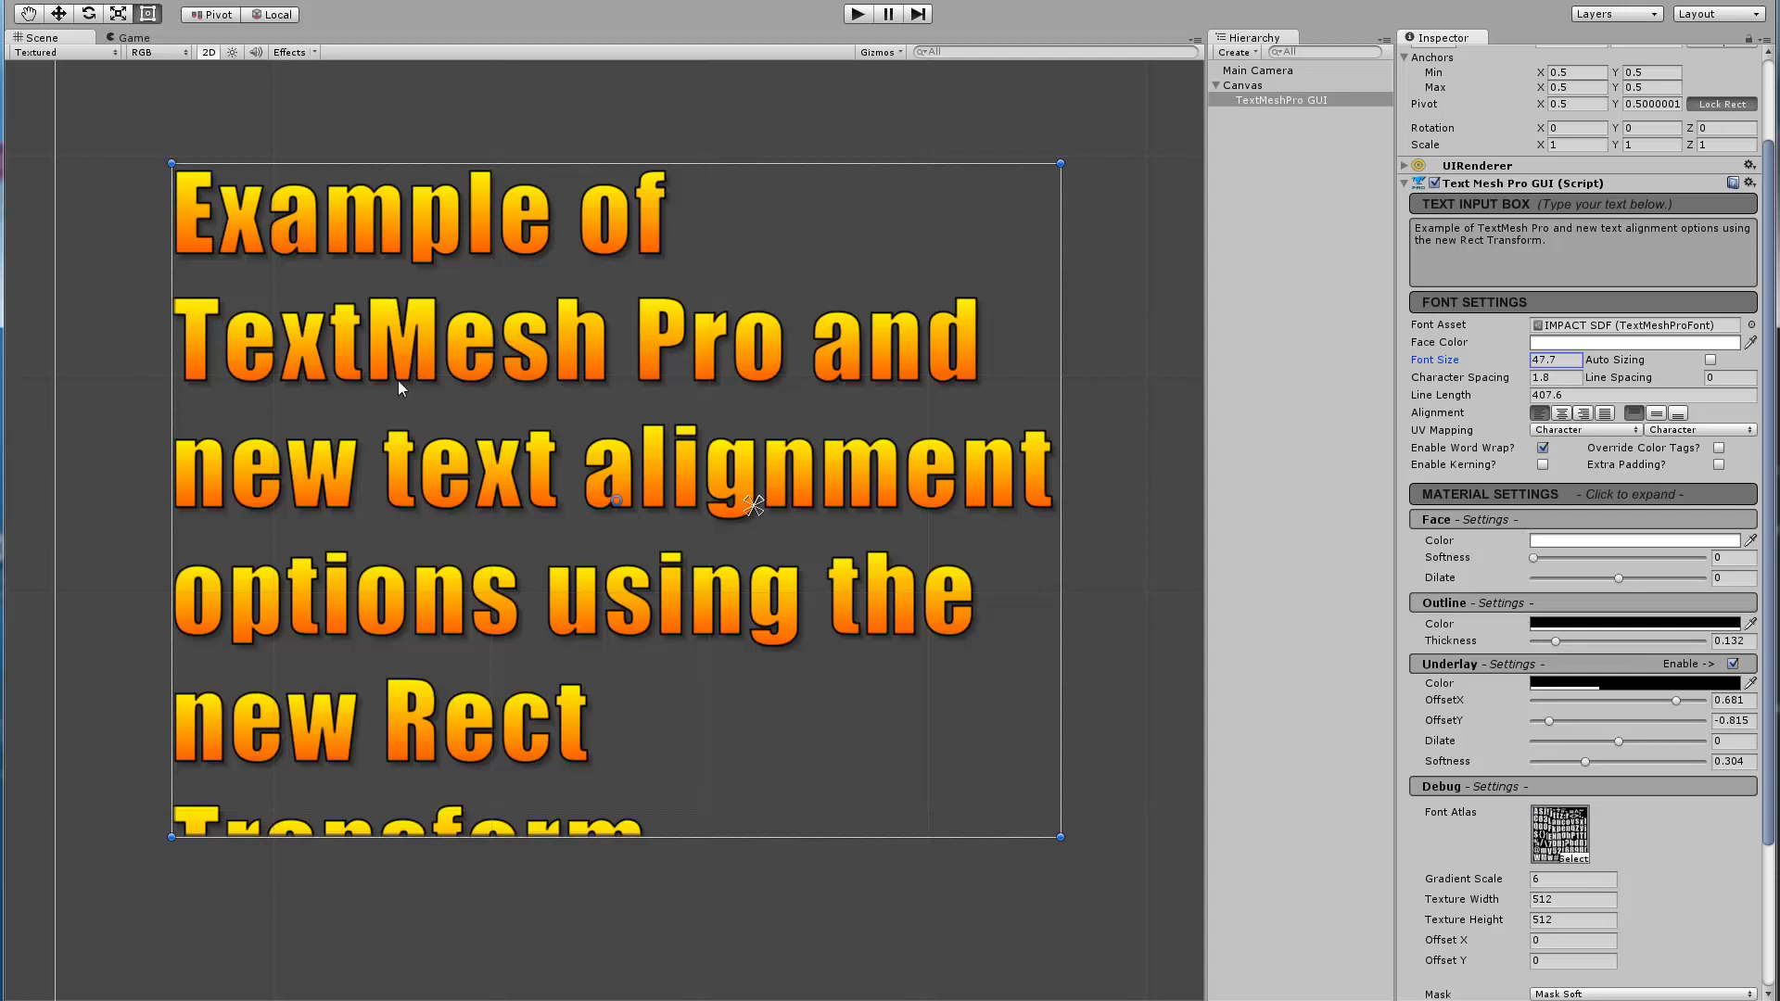
scroll(565, 564, up, 6)
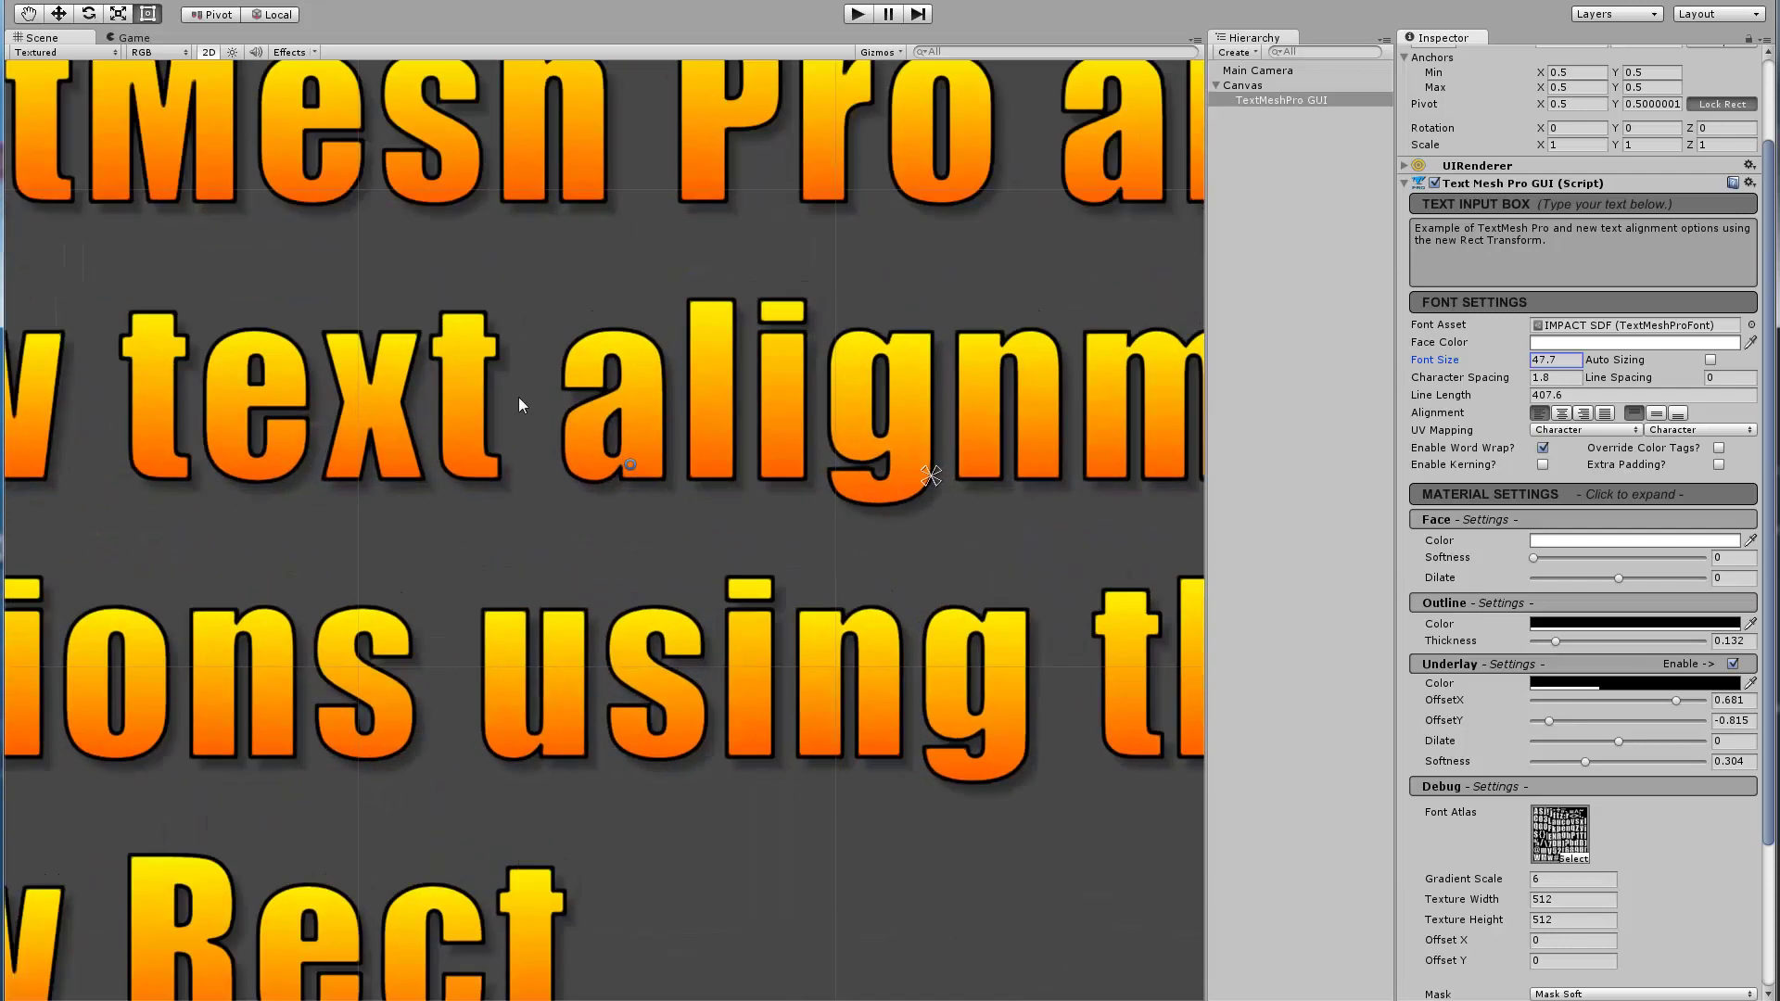
drag(517, 397, 523, 546)
scroll(525, 553, up, 2)
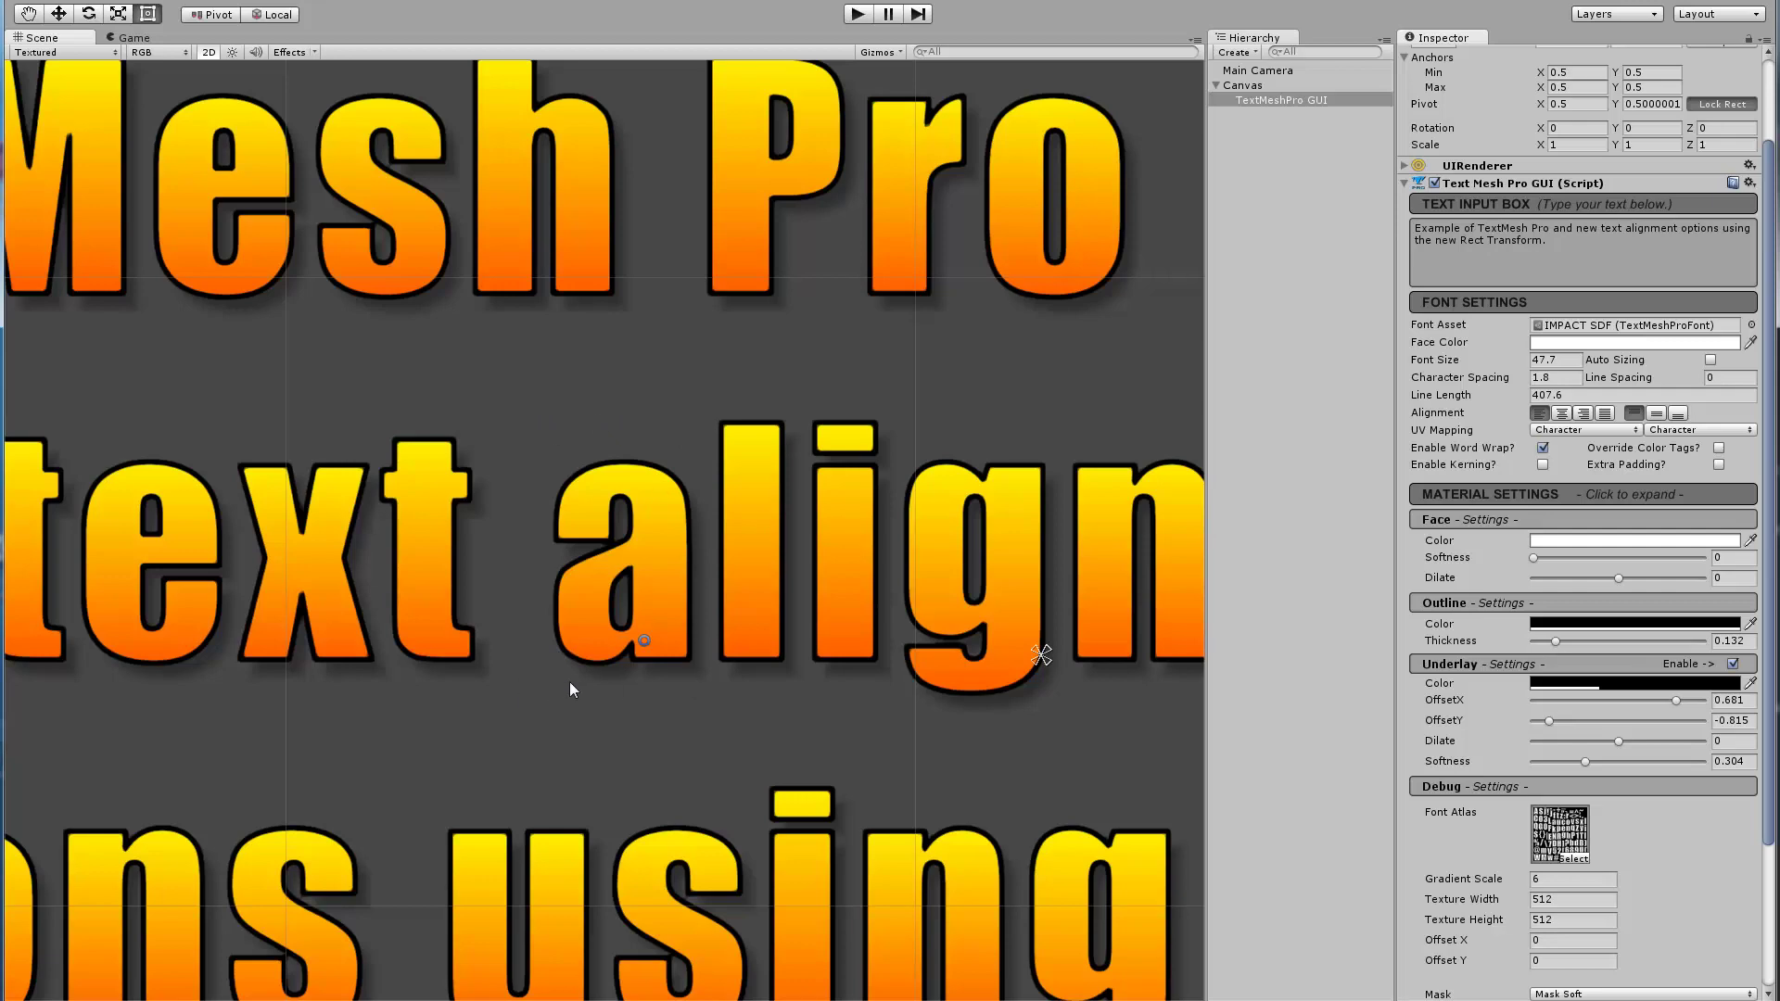
scroll(536, 597, down, 8)
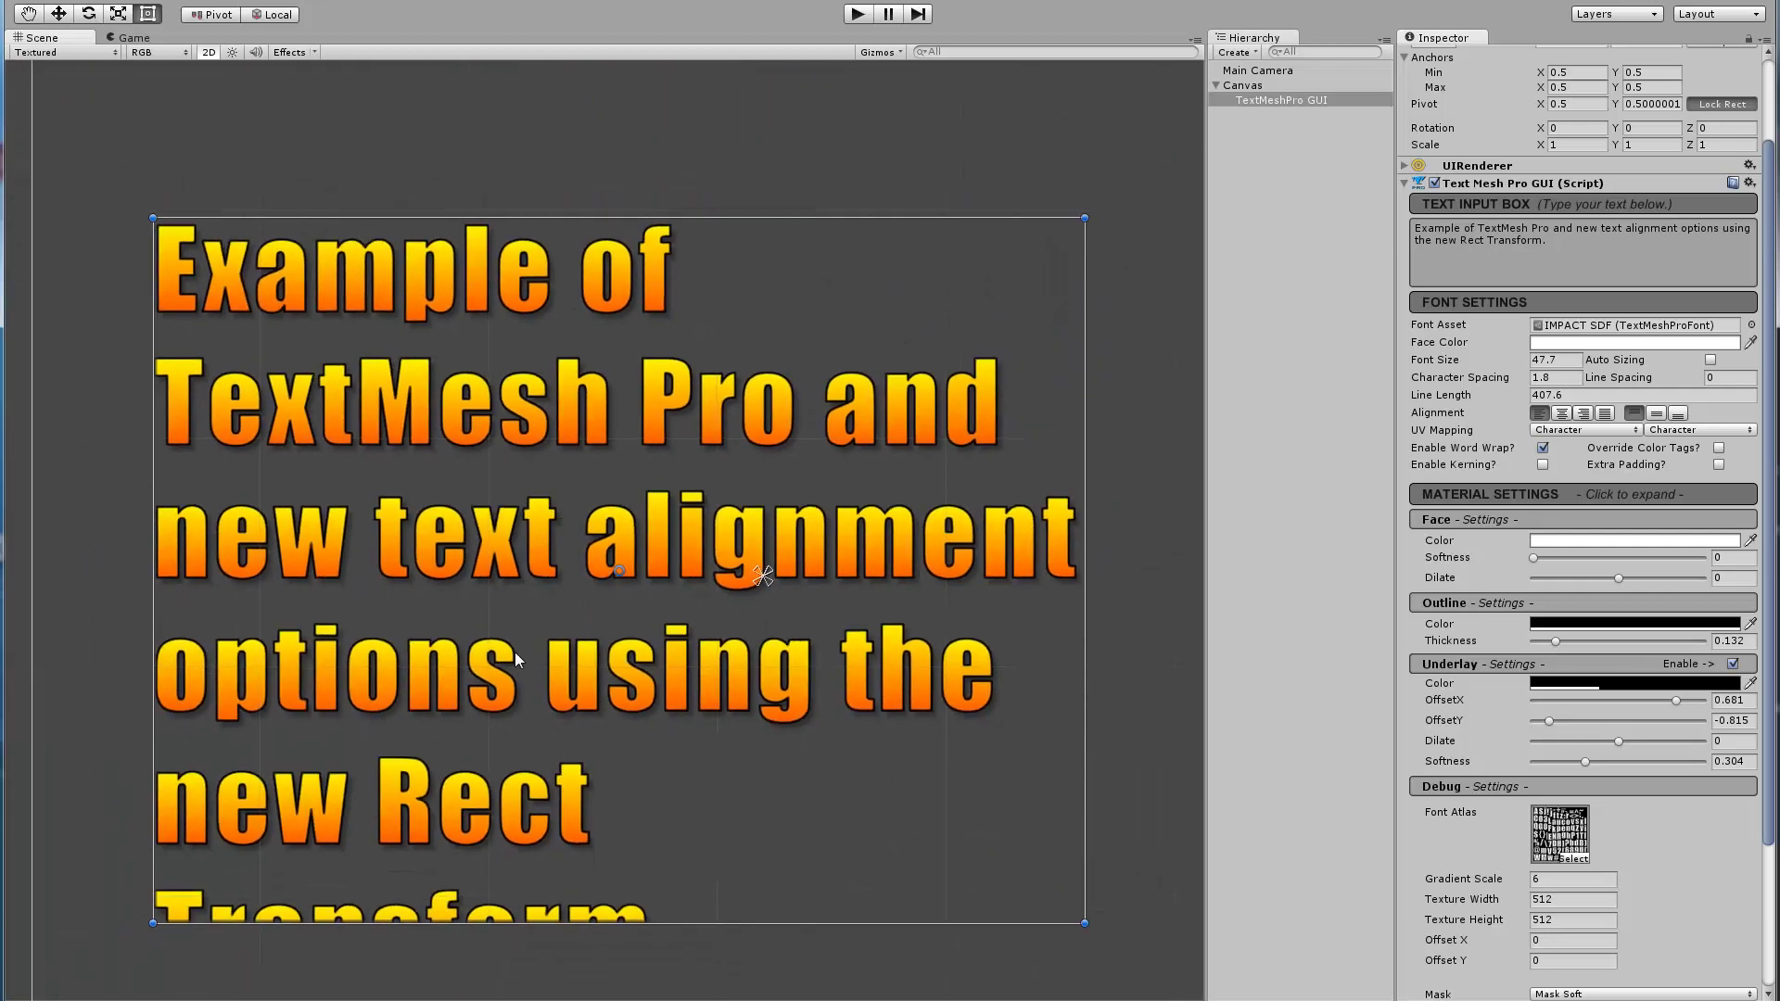
middle_drag(515, 652, 517, 615)
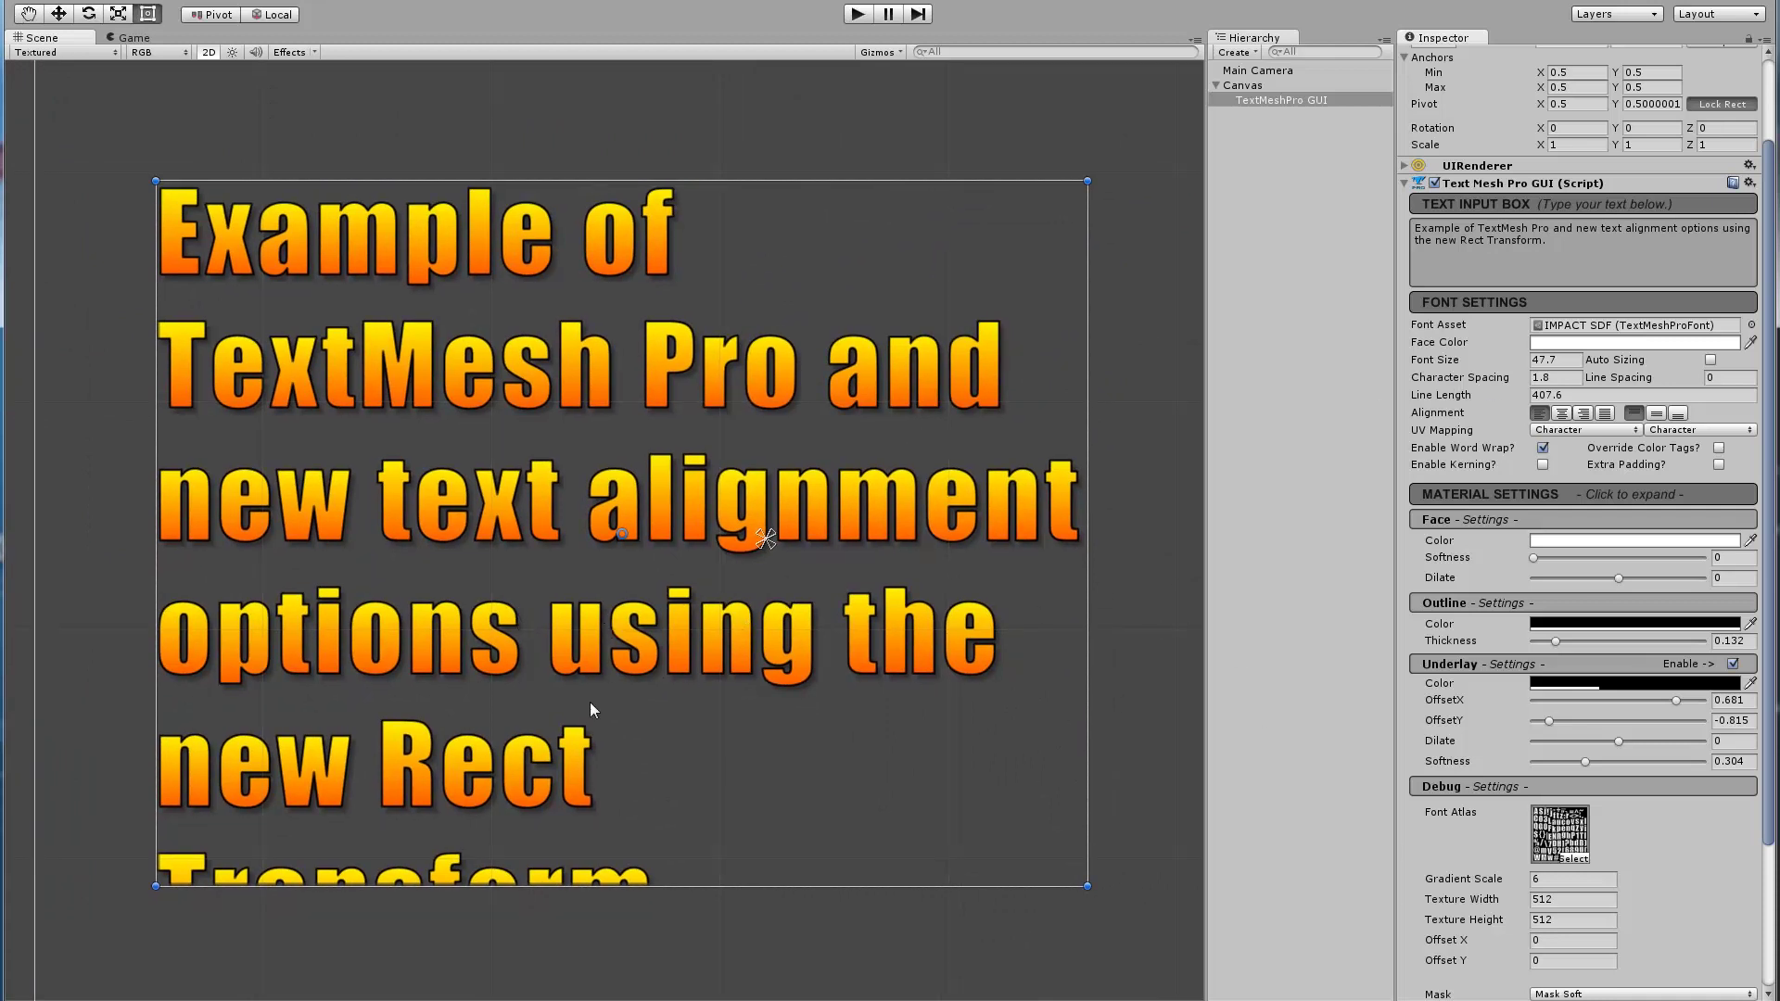
scroll(620, 536, up, 1)
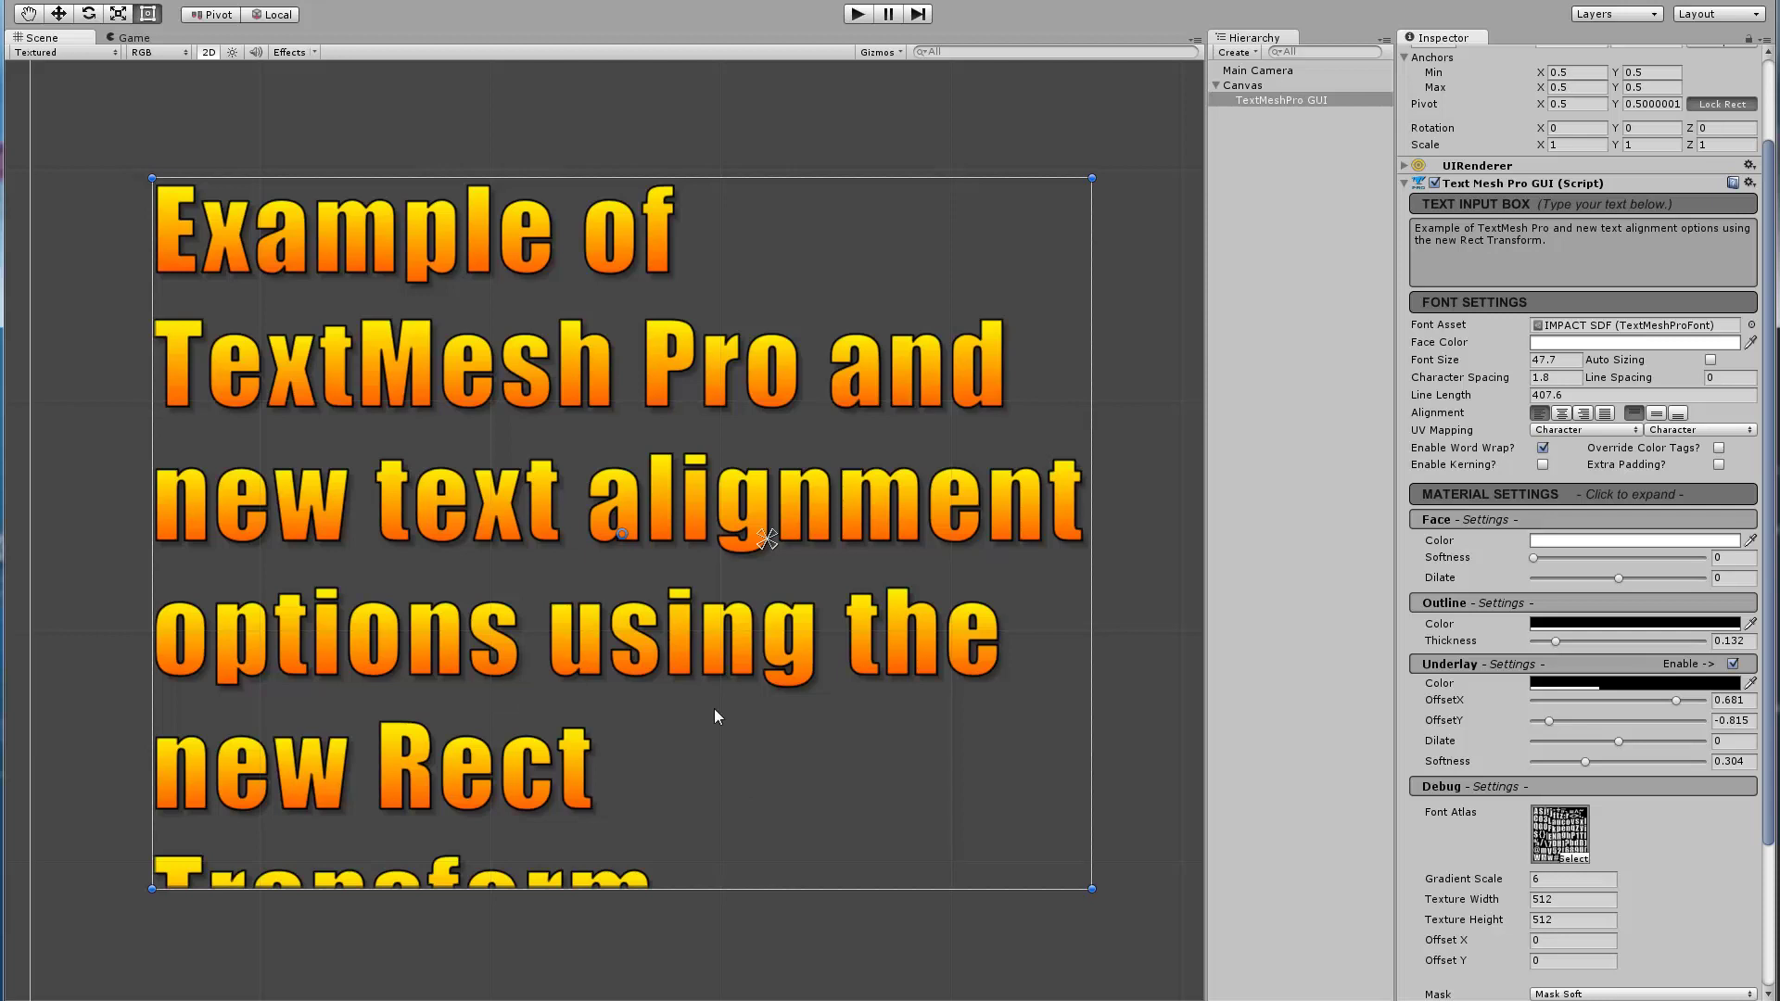
scroll(714, 709, up, 2)
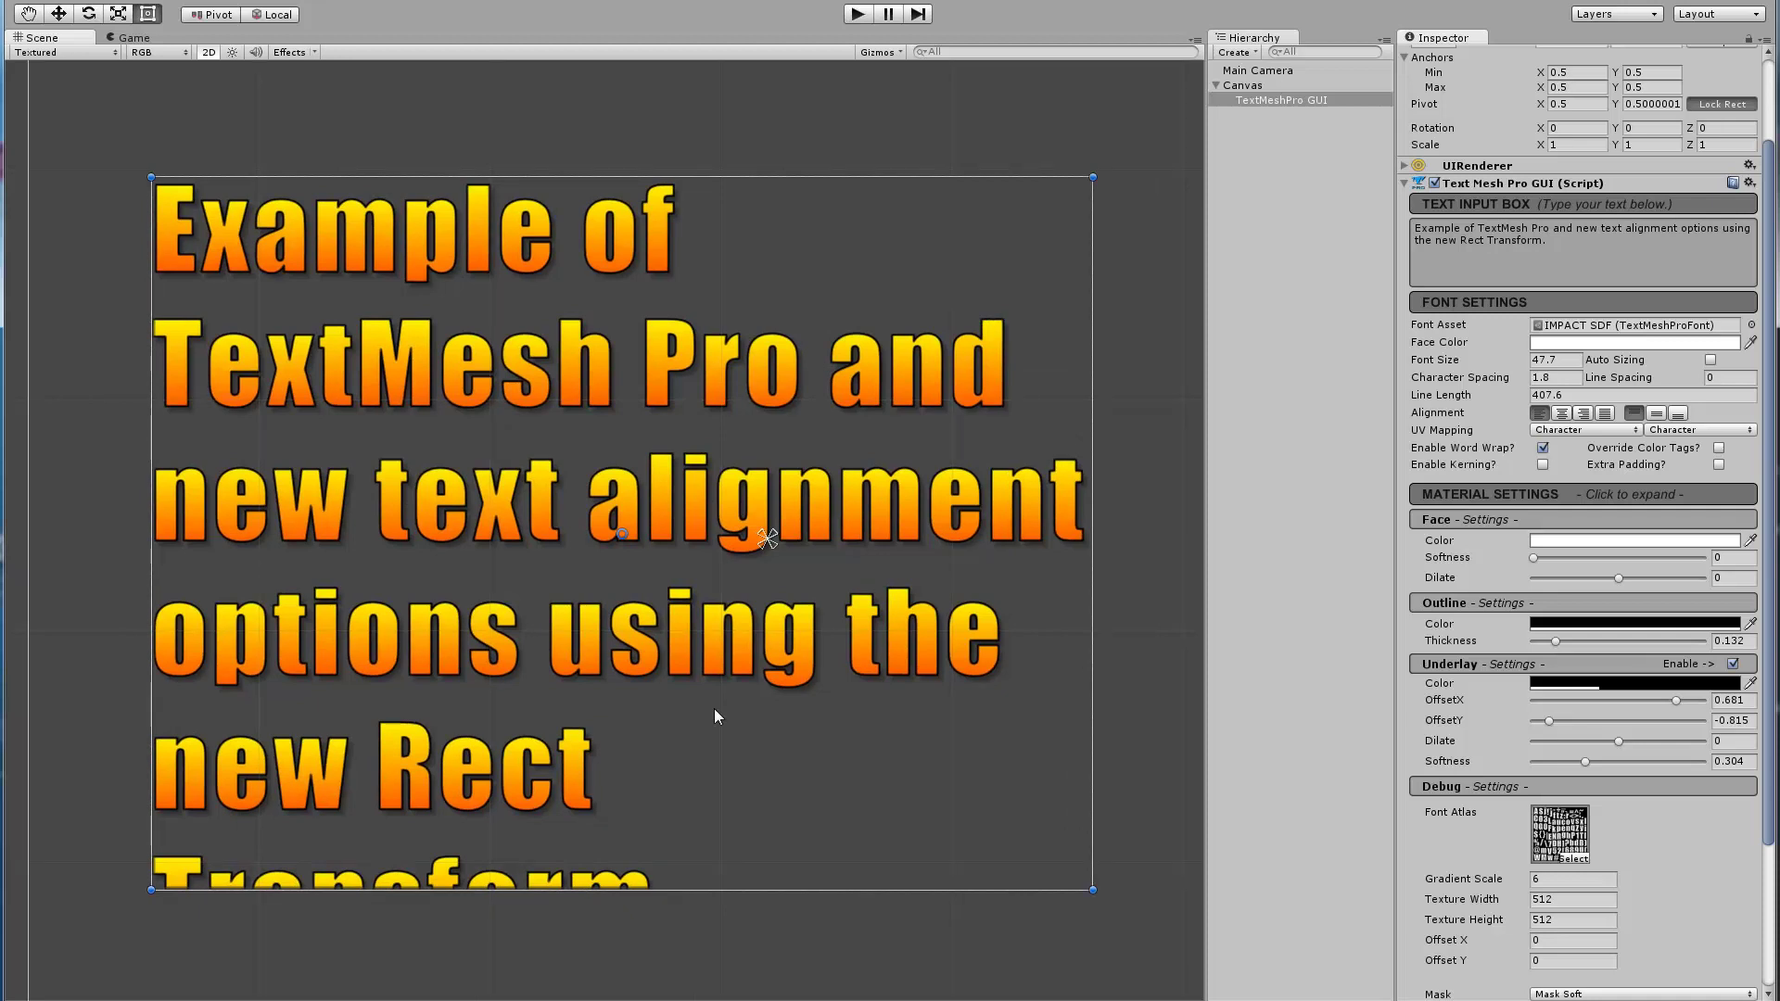
middle_drag(680, 712, 686, 673)
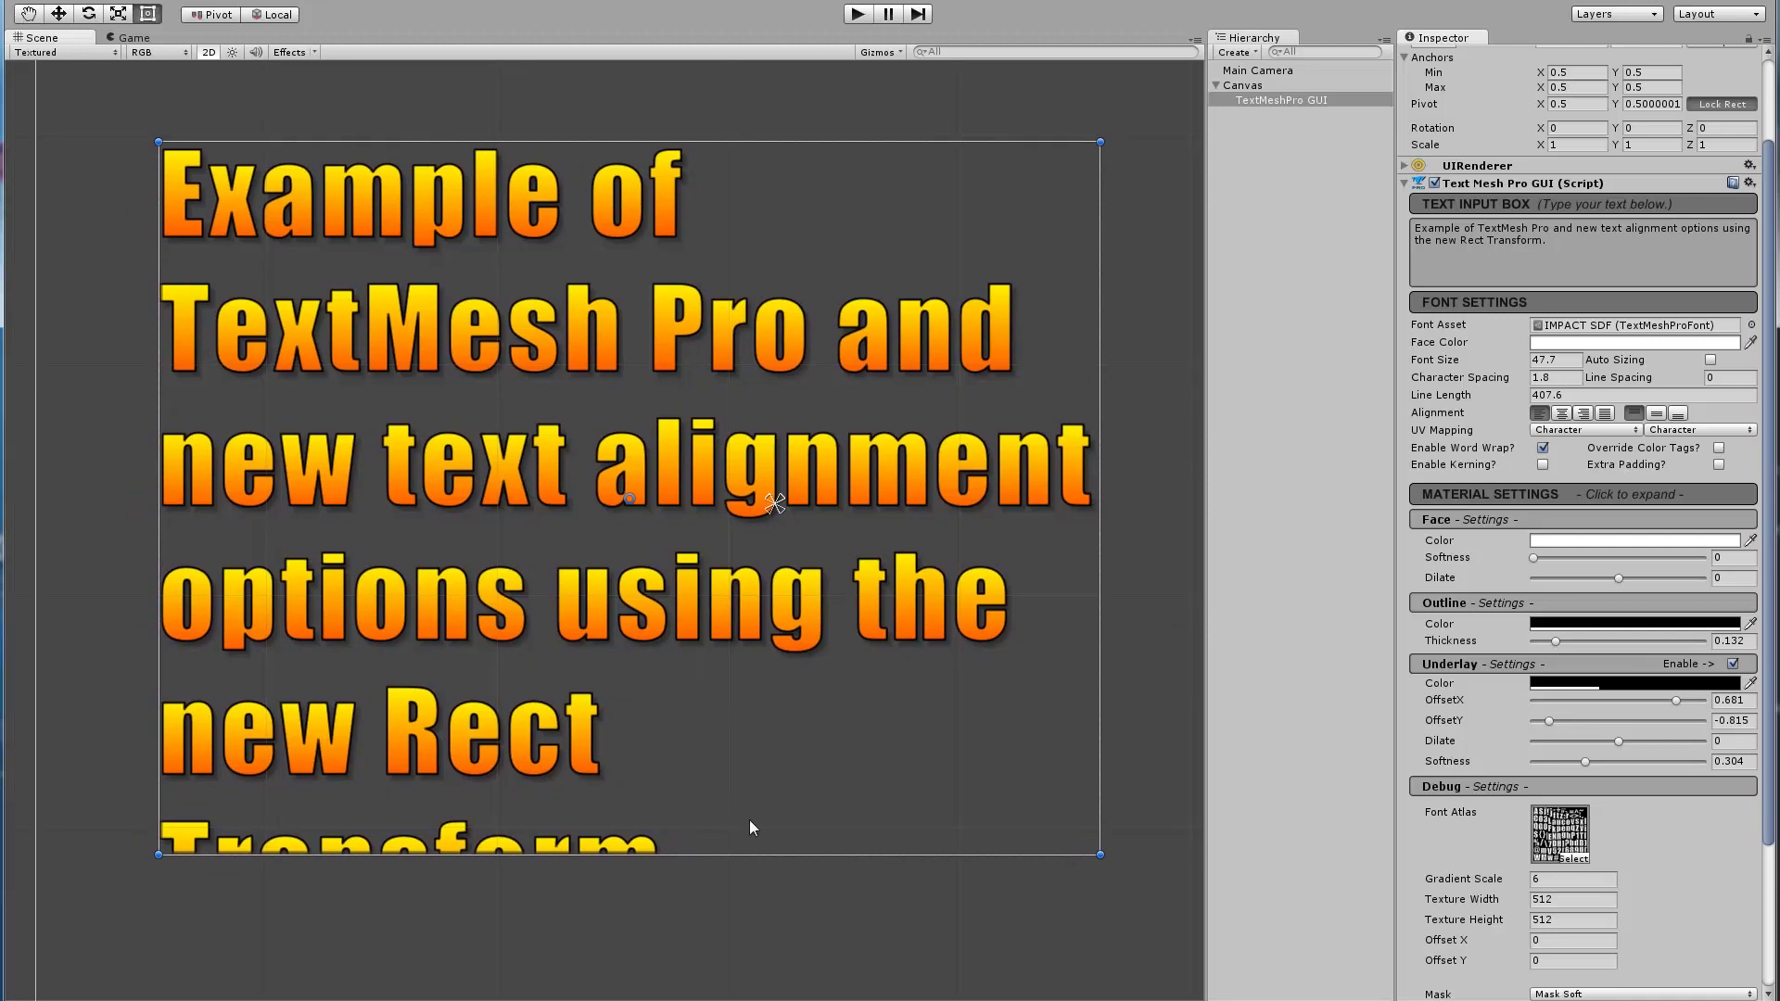